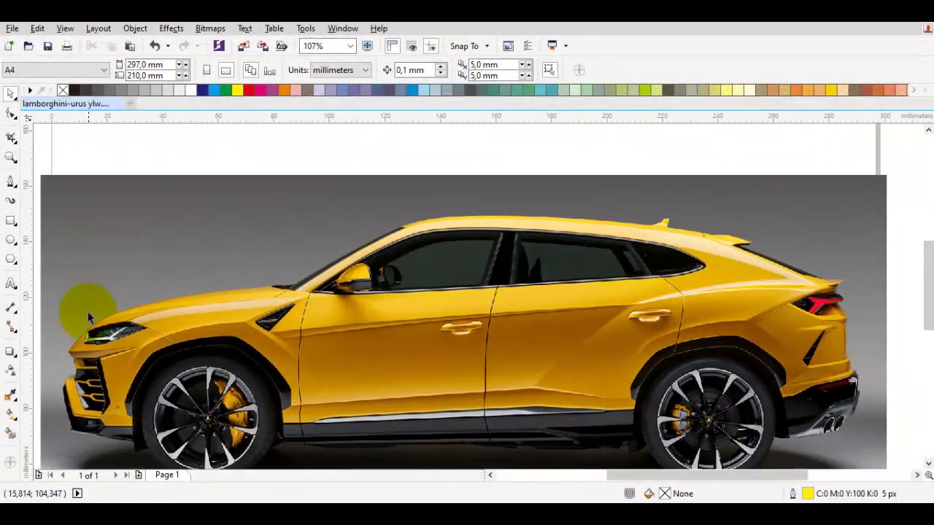
Zoom into the door handle and trace its top edge with Bezier nodes
click(11, 181)
scroll(411, 295, up, 3)
scroll(469, 304, up, 2)
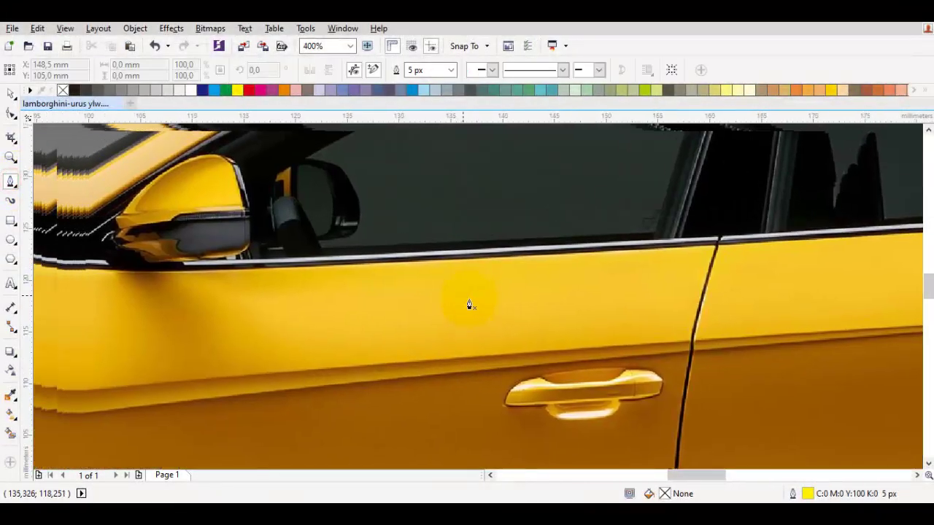
scroll(453, 285, up, 3)
scroll(433, 282, up, 3)
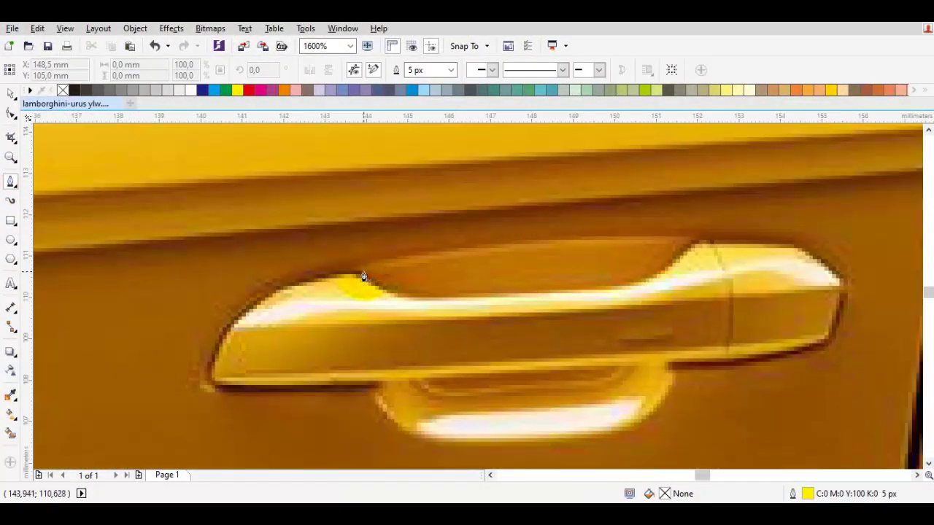
drag(360, 281, 398, 300)
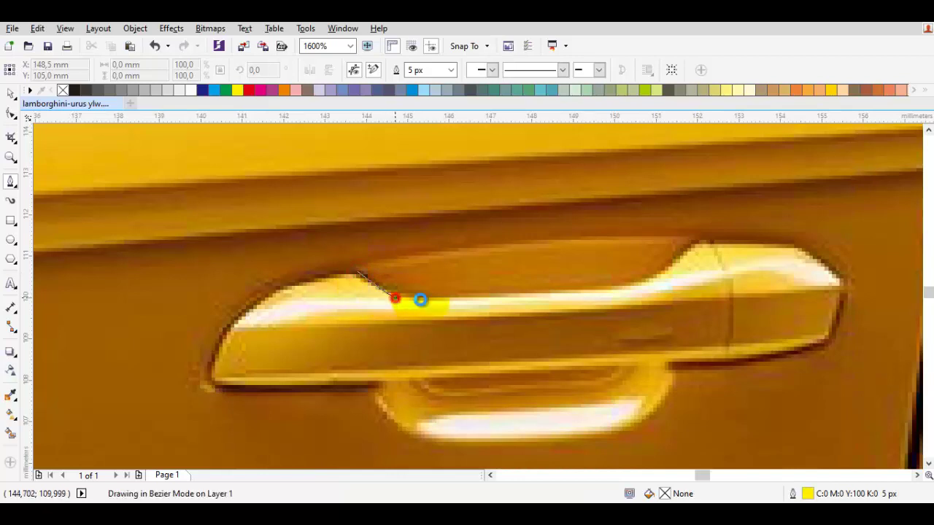
drag(558, 284, 591, 276)
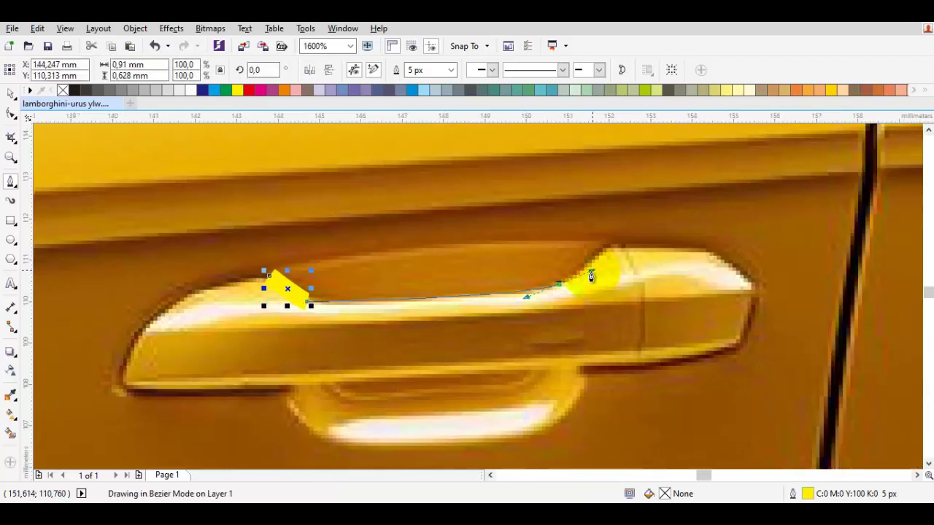
click(609, 243)
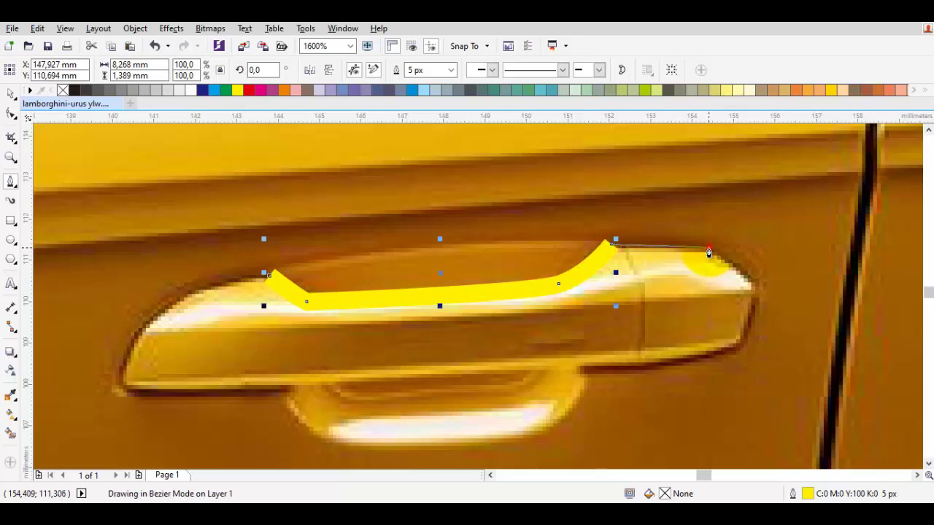
Trace the handle's right end and bottom, closing the outline at the start node
drag(708, 249, 757, 292)
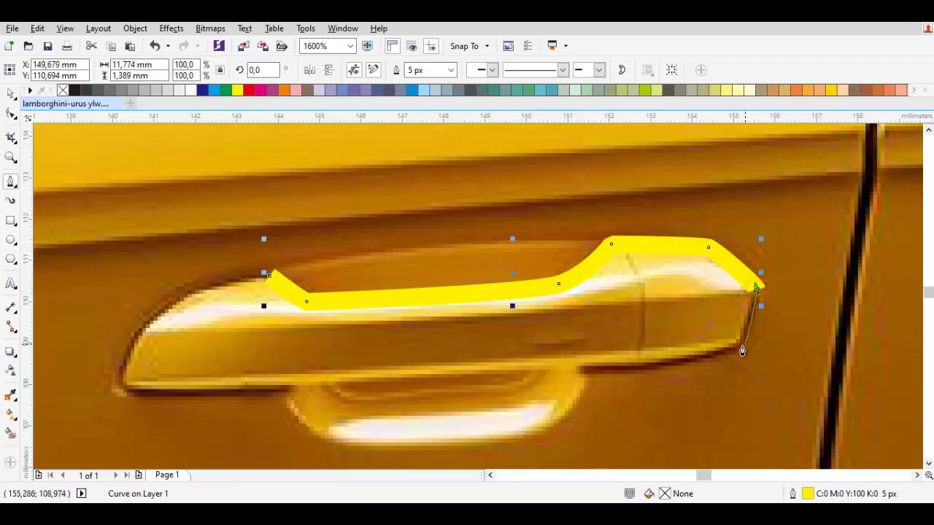
drag(739, 346, 734, 351)
drag(559, 367, 427, 376)
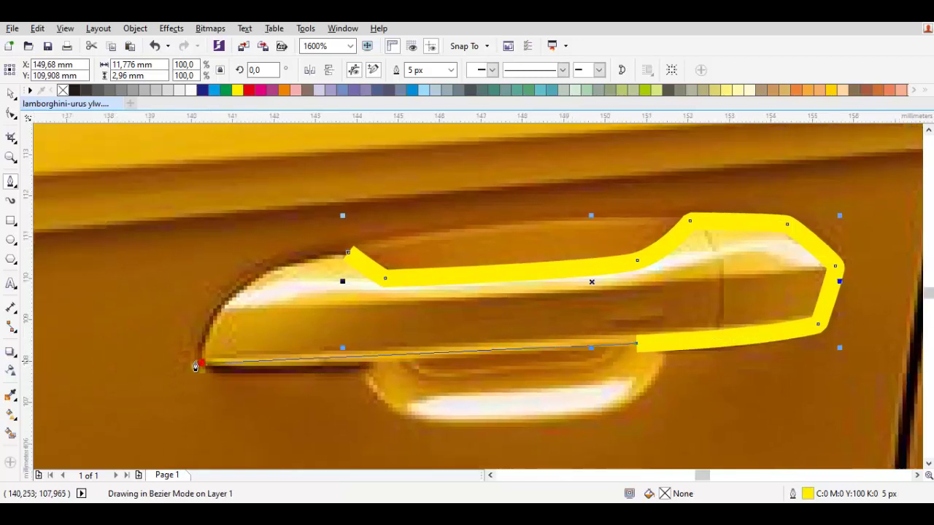
click(198, 366)
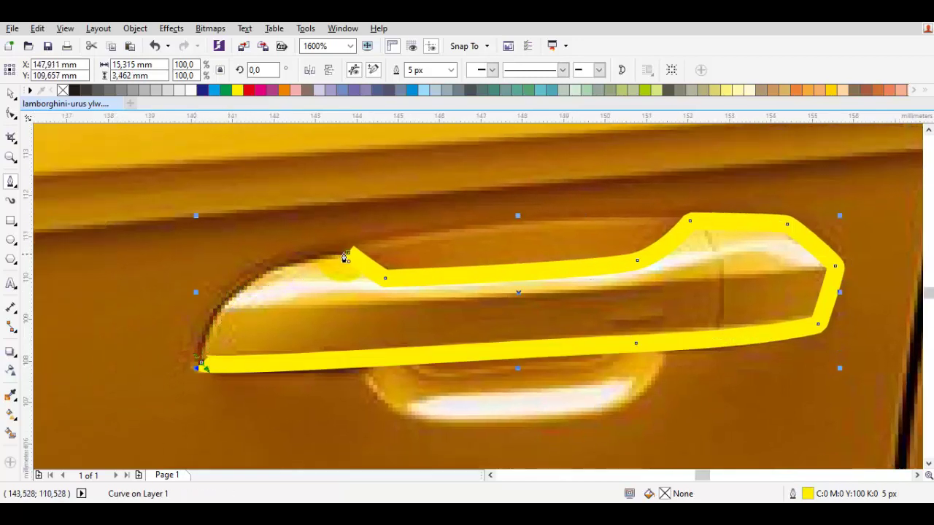
drag(347, 252, 314, 308)
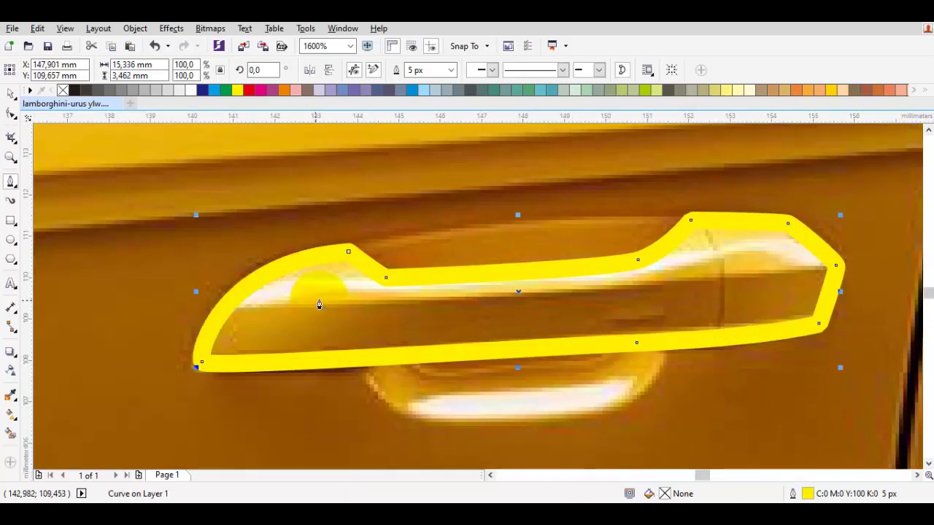
scroll(321, 318, down, 1)
scroll(350, 315, up, 1)
Draw a curve across the top of the handle recess
key(Escape)
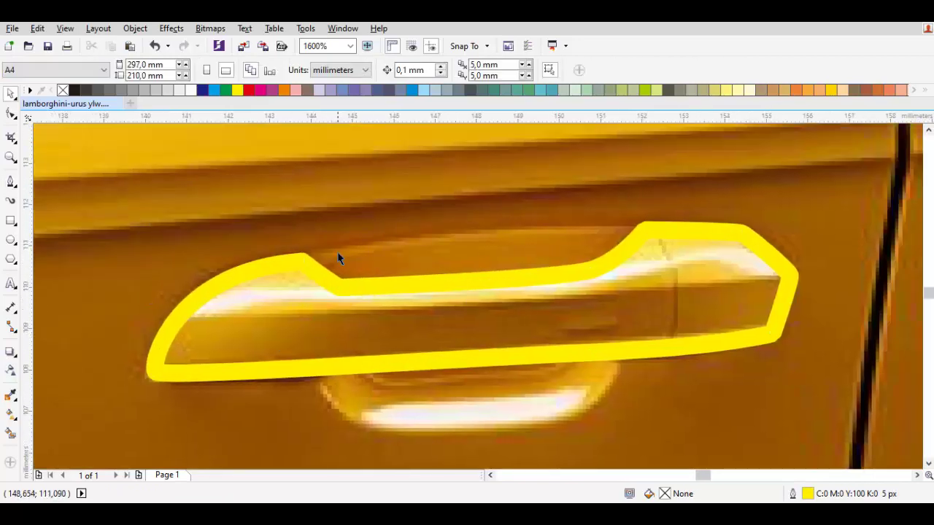
key(F10)
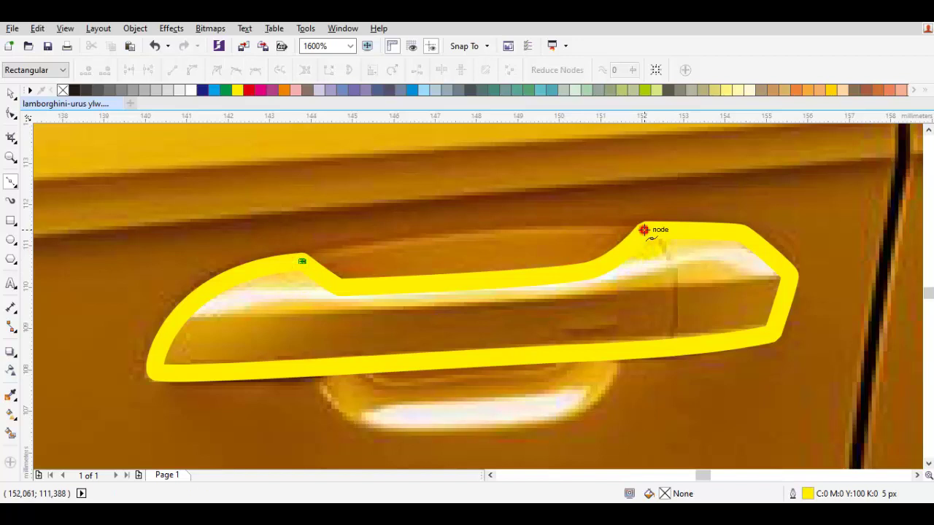
mouse_move(643, 230)
mouse_down()
mouse_move(825, 241)
mouse_move(621, 246)
mouse_up()
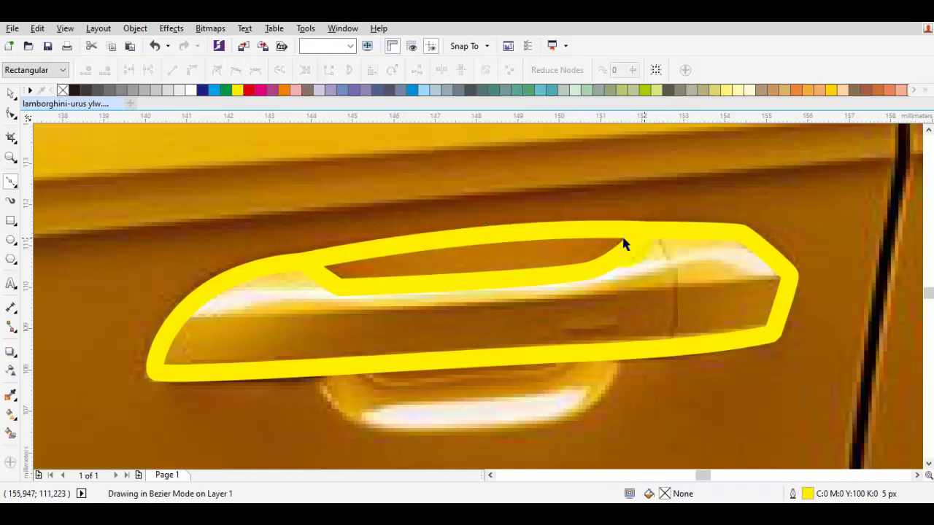
key(space)
Reshape the recess curve's end nodes so it meets the handle outline
key(F10)
click(599, 232)
click(641, 231)
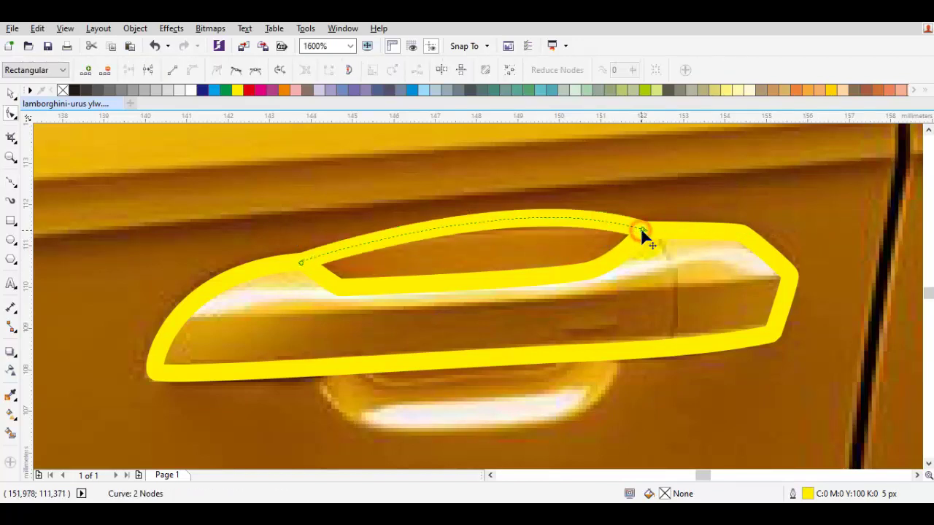
click(300, 261)
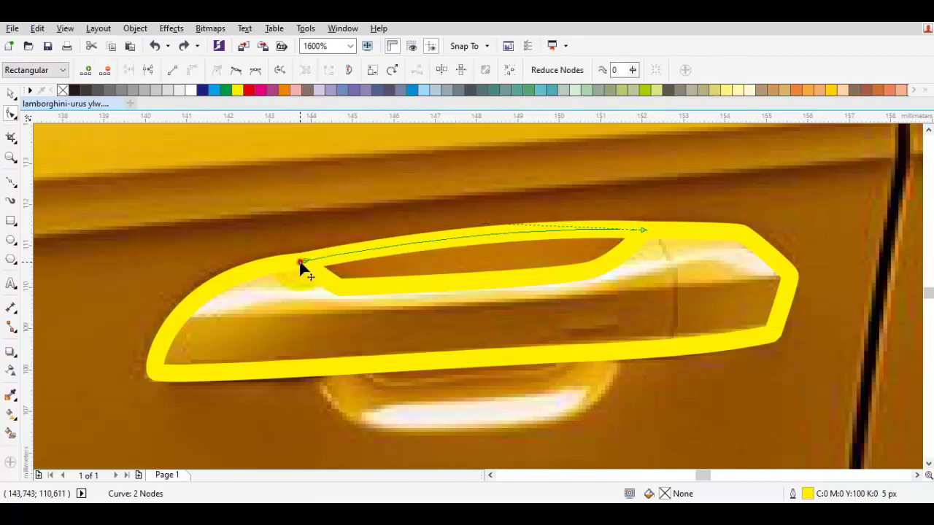
scroll(309, 268, up, 1)
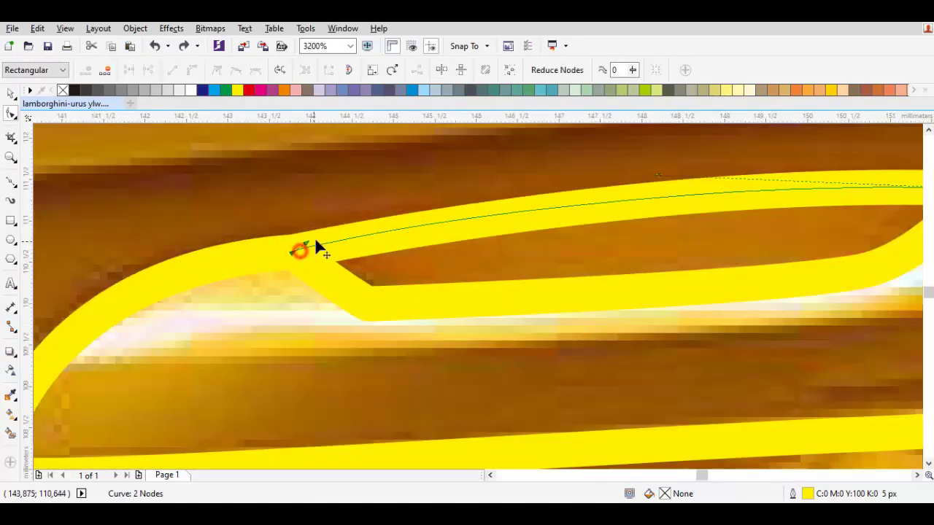
drag(298, 250, 318, 238)
scroll(404, 283, down, 2)
scroll(489, 263, up, 1)
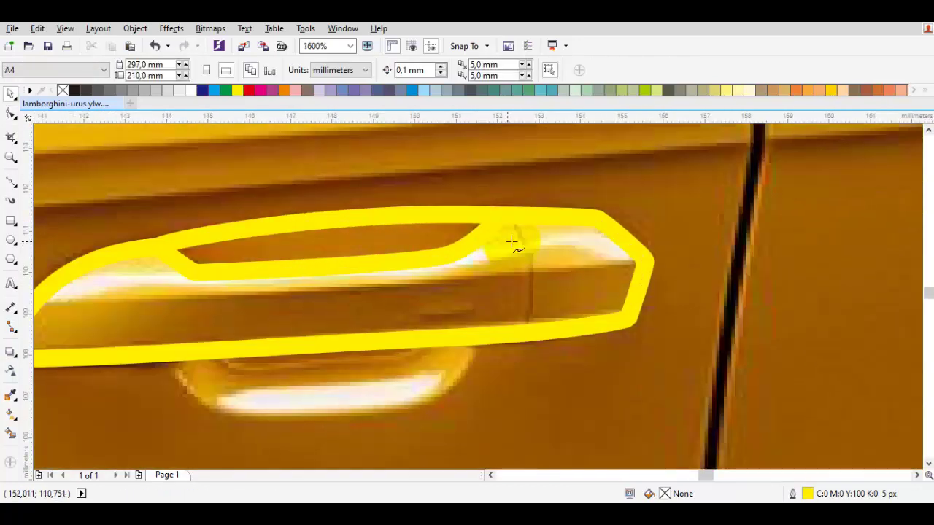
Draw a vertical divider at the upper bend and a horizontal line across the handle's middle
drag(511, 215, 533, 266)
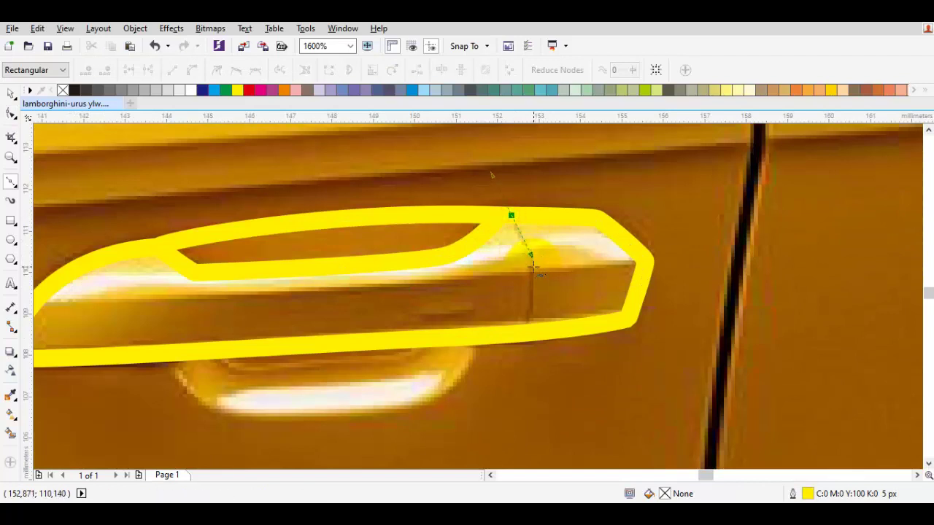
click(533, 271)
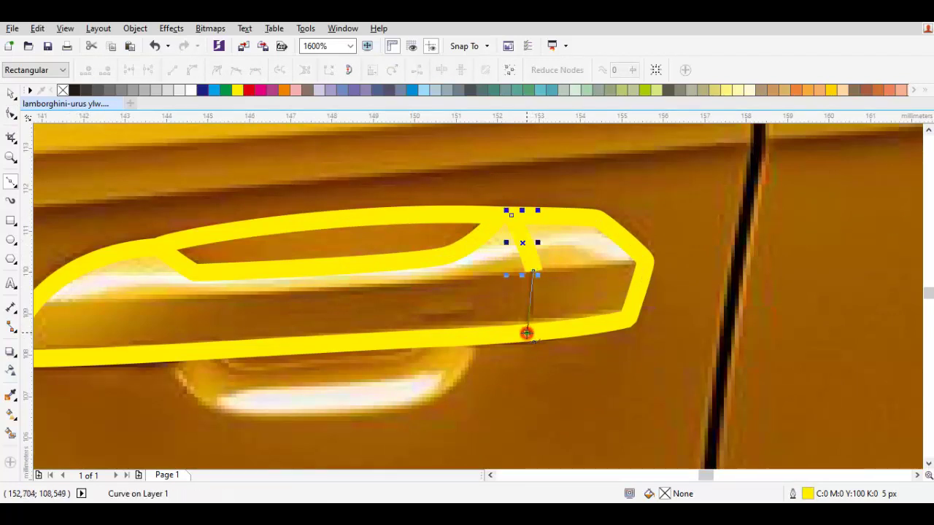
click(526, 334)
scroll(386, 408, left, 2)
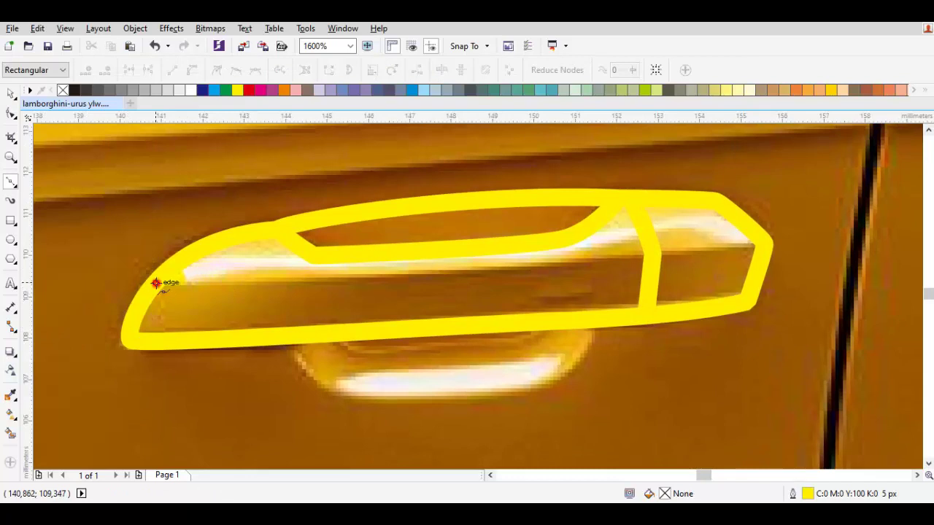
drag(155, 282, 329, 298)
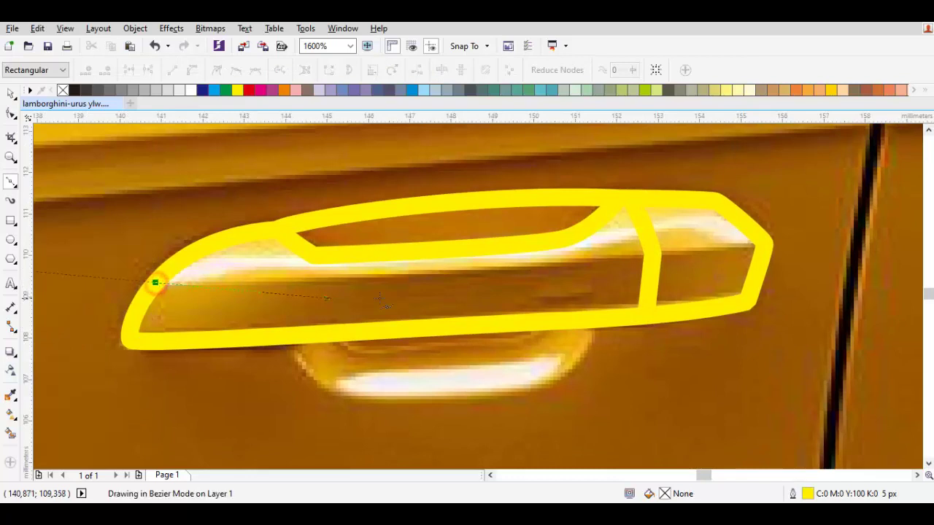
click(764, 242)
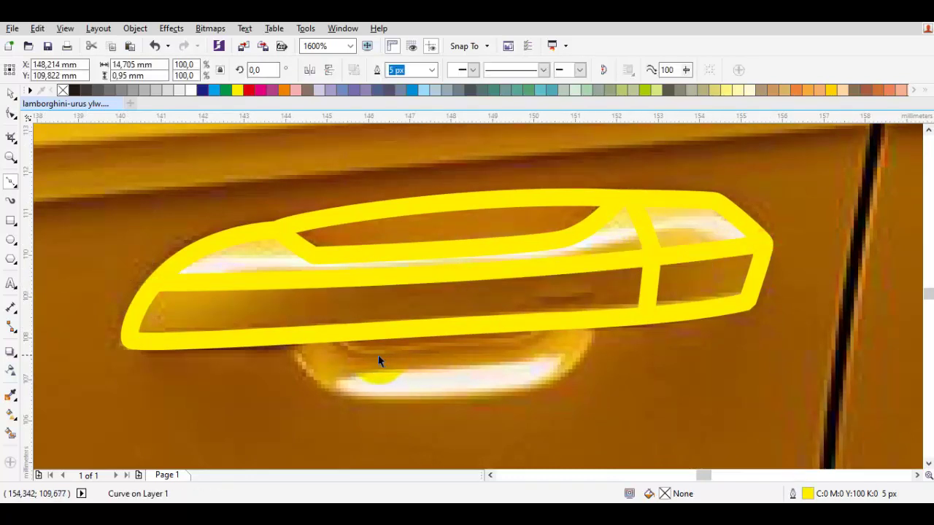
drag(379, 358, 461, 303)
Trace the recessed cup under the handle with Bezier curves, closing it at the handle
click(425, 281)
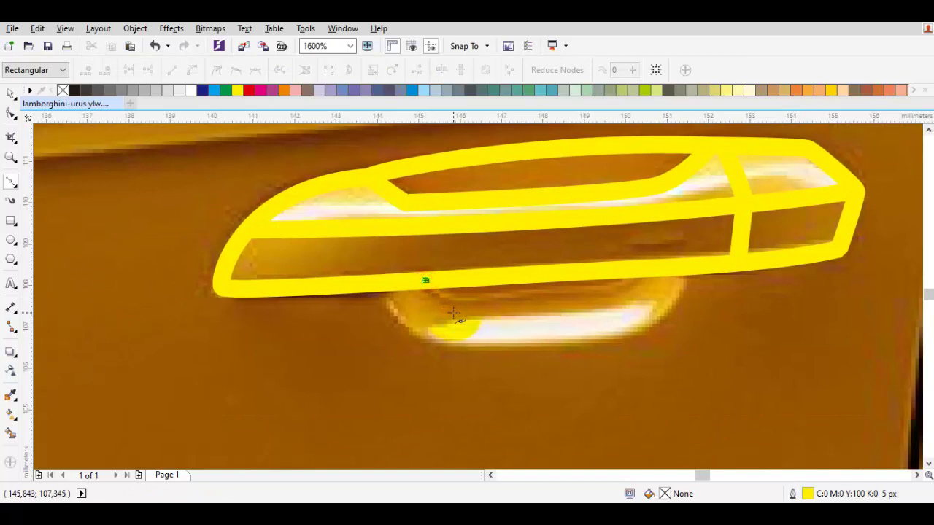
click(457, 309)
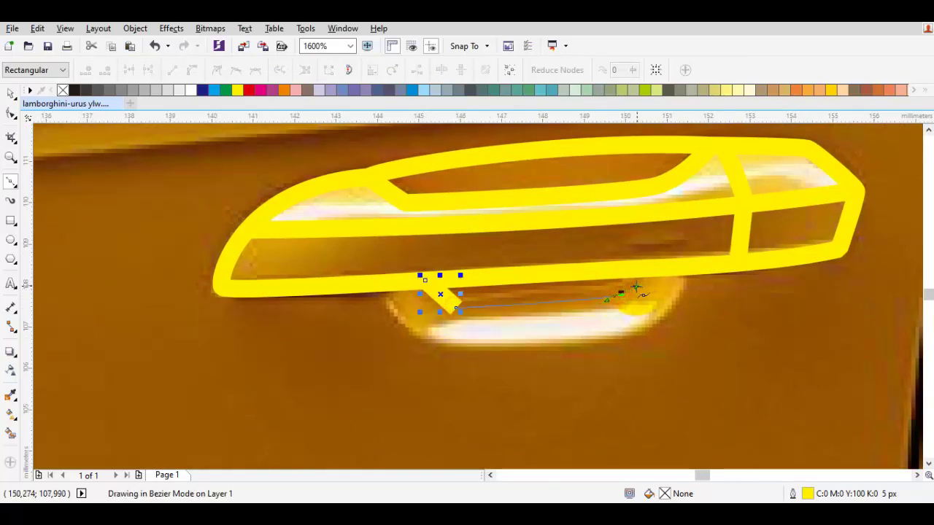
drag(639, 272, 676, 240)
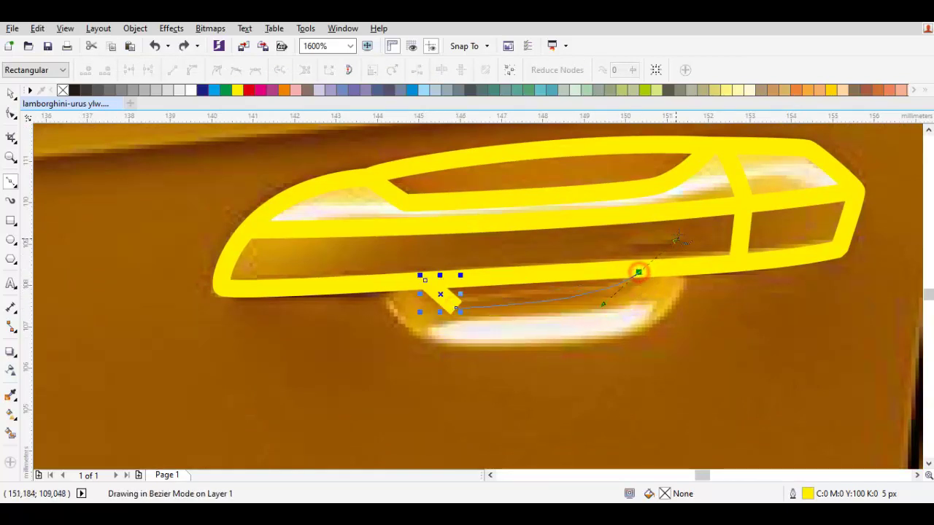
key(space)
key(space)
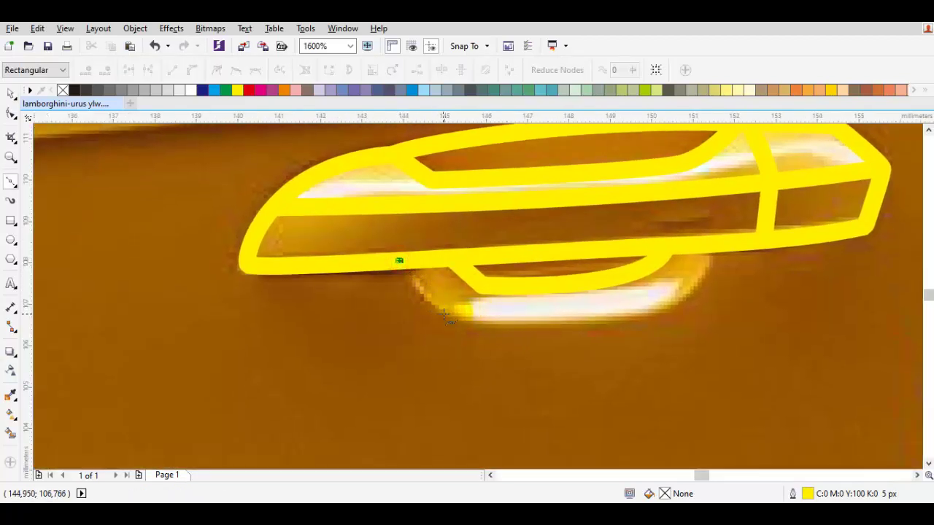
drag(445, 314, 525, 314)
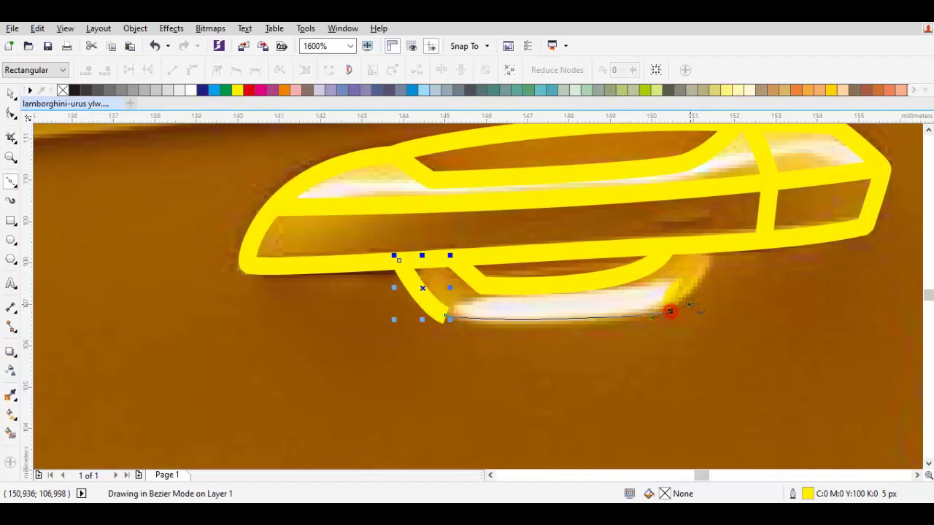
drag(707, 281, 706, 277)
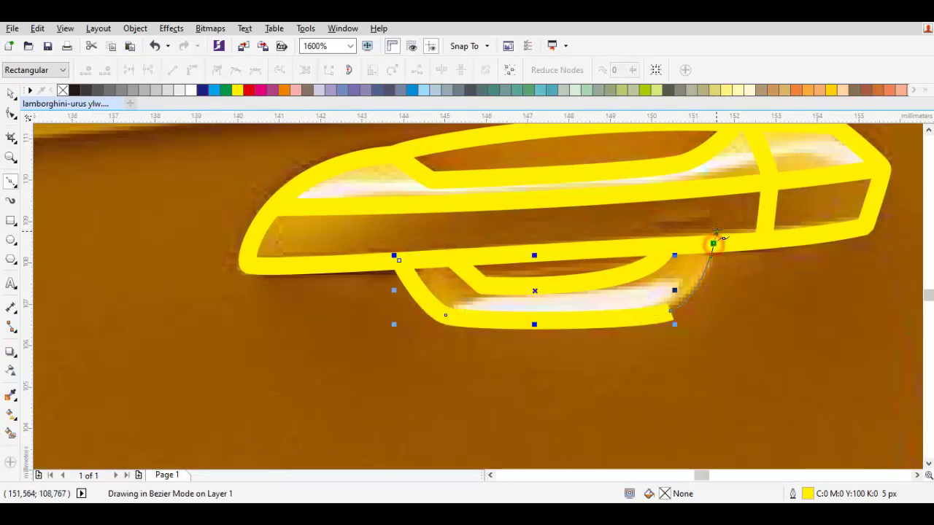
click(714, 243)
key(space)
scroll(640, 263, down, 1)
Delete the selected object and zoom in on the front door seam
click(732, 335)
scroll(732, 334, down, 1)
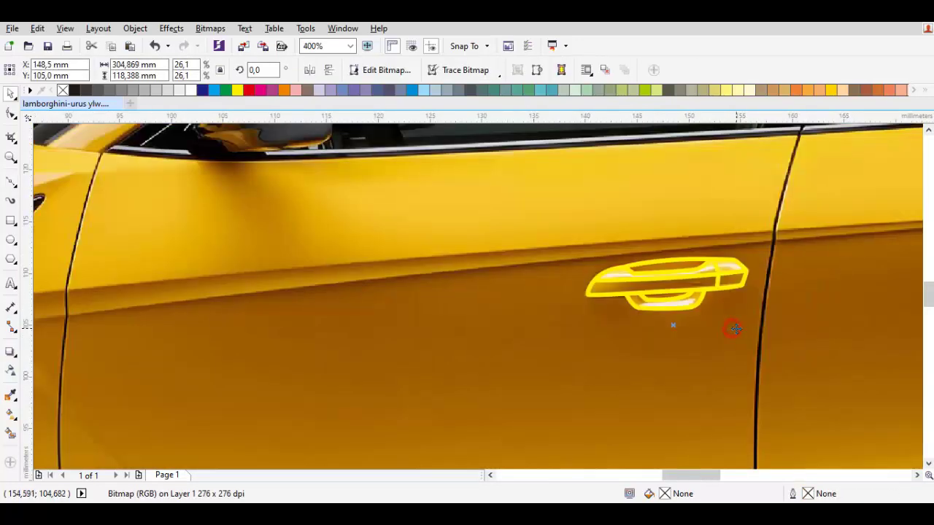
key(Delete)
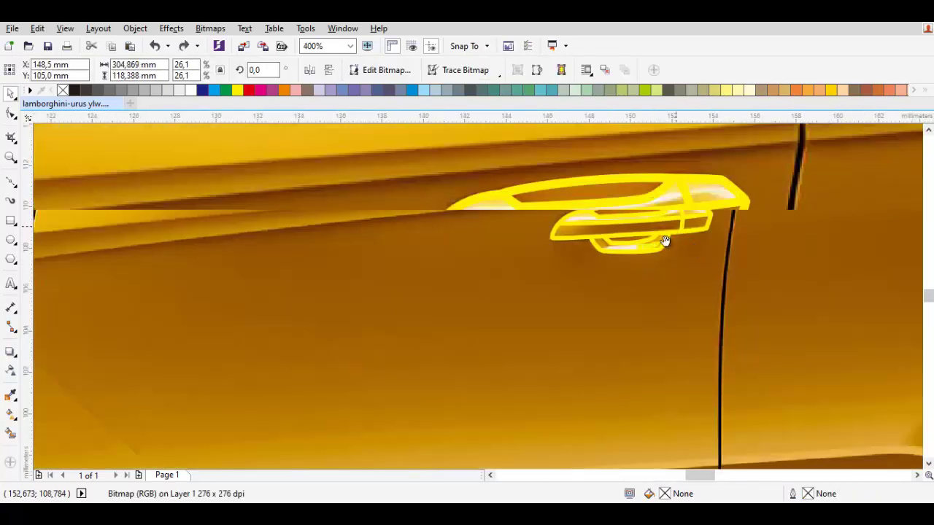
key(space)
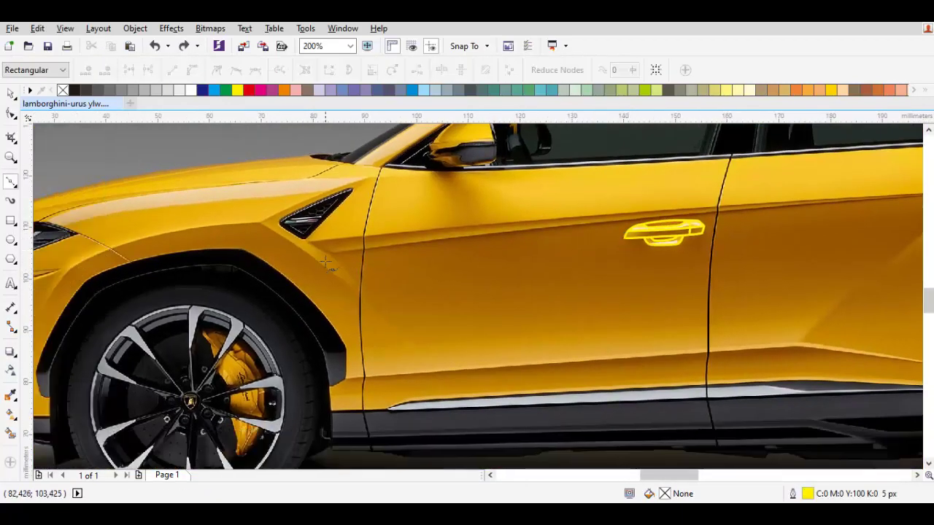
scroll(365, 247, up, 1)
scroll(282, 245, up, 1)
drag(281, 246, 316, 271)
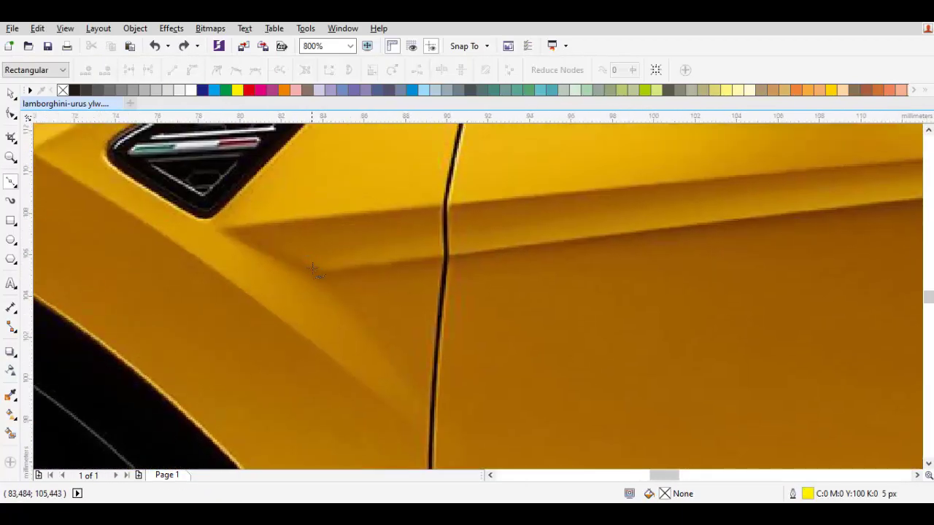
scroll(360, 272, down, 2)
scroll(409, 233, up, 1)
scroll(355, 238, up, 1)
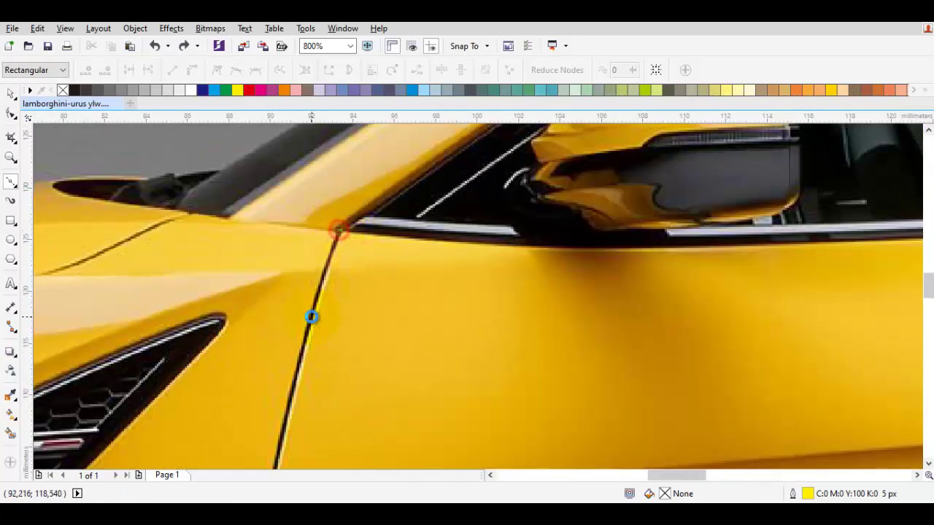
scroll(354, 251, down, 1)
scroll(343, 308, up, 1)
Draw the upper part of the front door seam, redoing one stray segment
click(345, 307)
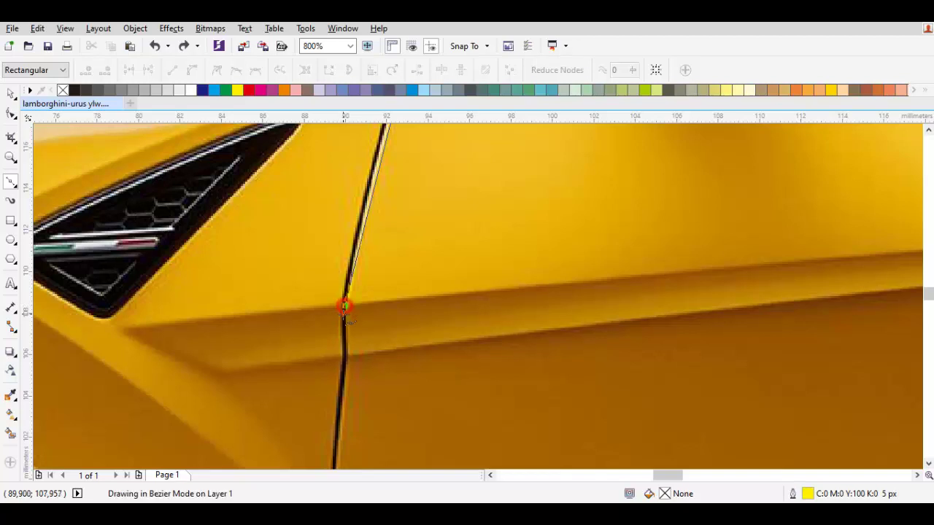
key(space)
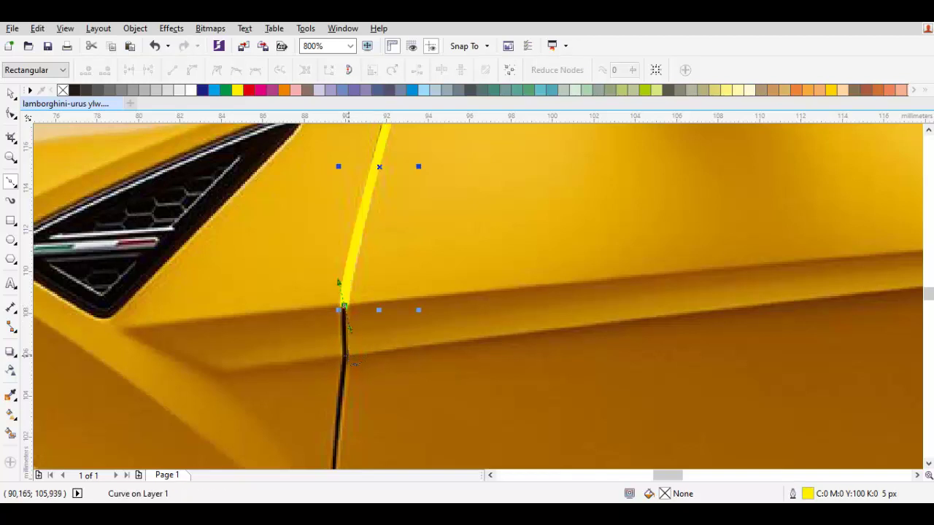
click(348, 357)
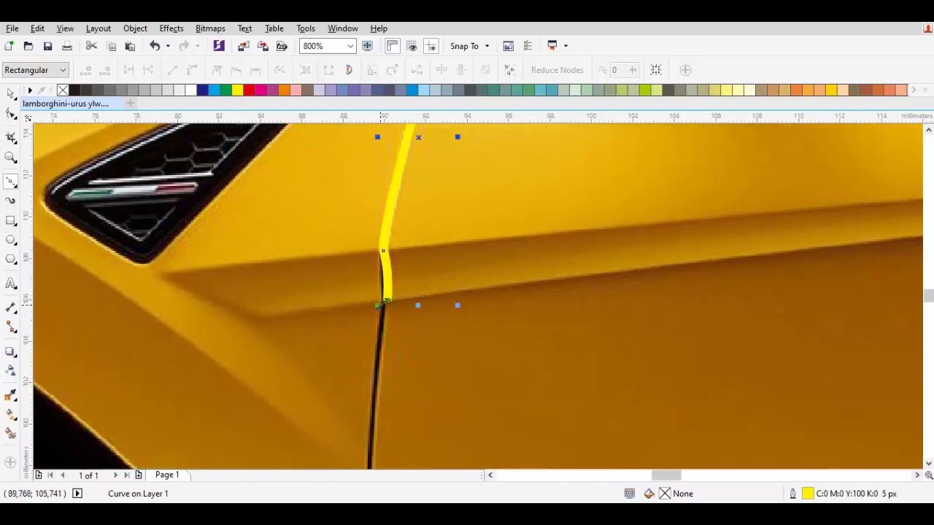
key(ctrl+z)
click(382, 302)
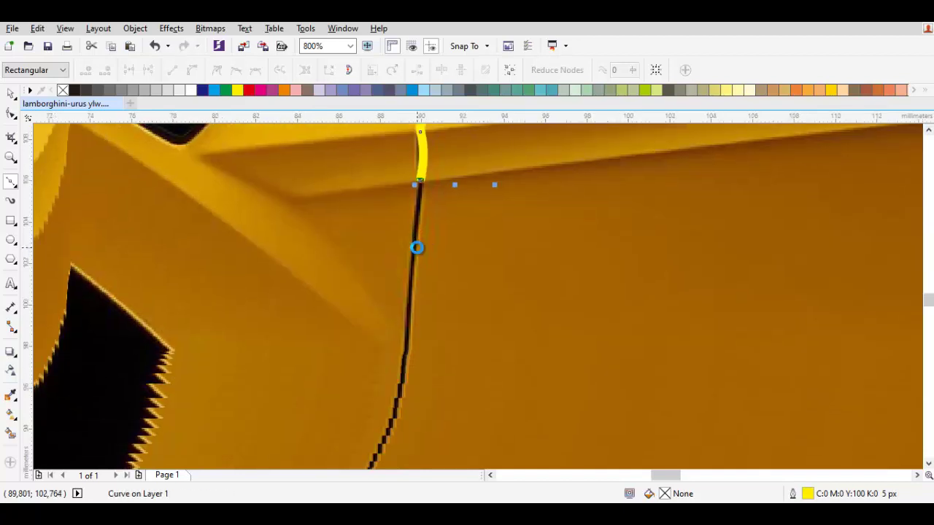
scroll(387, 306, down, 2)
scroll(442, 324, down, 2)
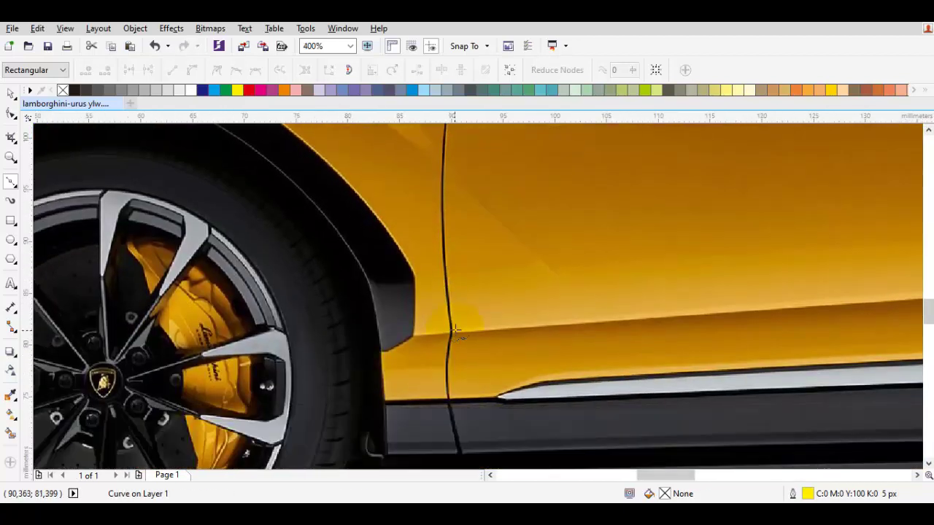
scroll(436, 249, up, 2)
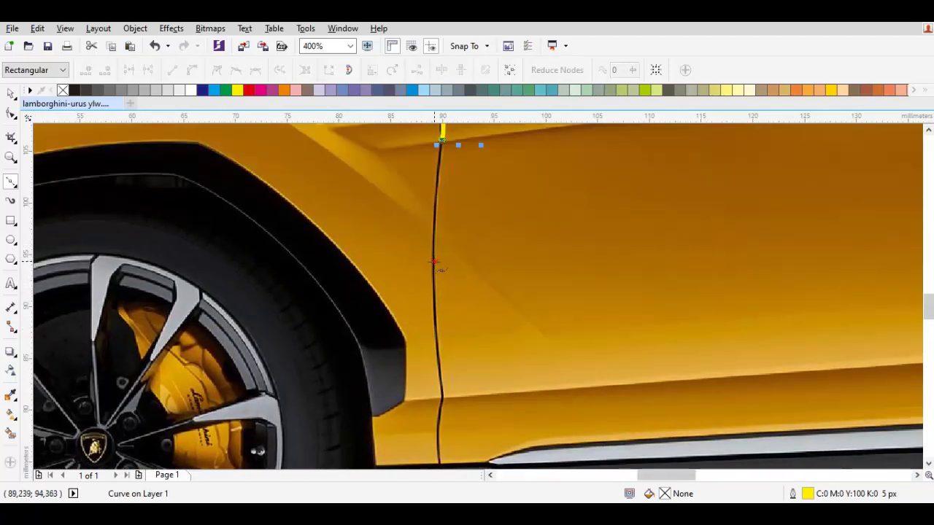
drag(434, 261, 429, 322)
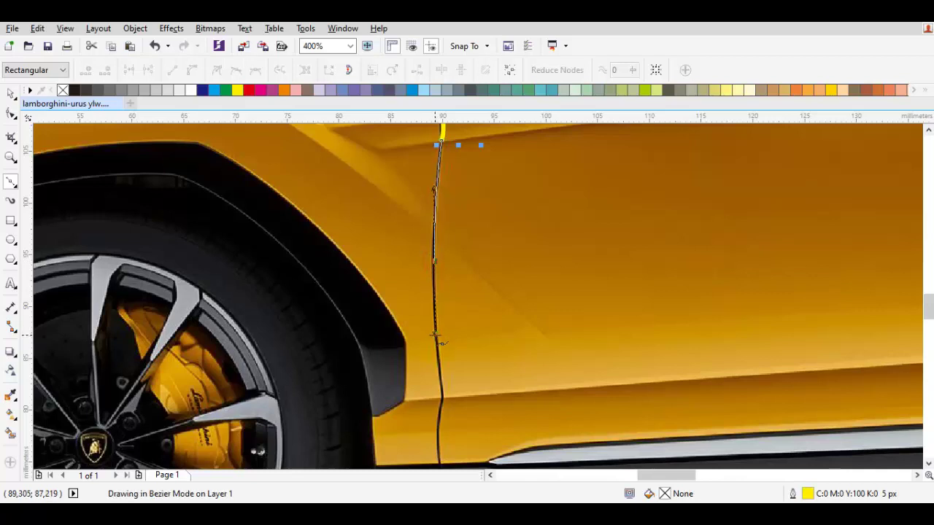
key(space)
Extend the seam curve down to the lower sill trim
scroll(476, 298, up, 1)
scroll(483, 286, up, 1)
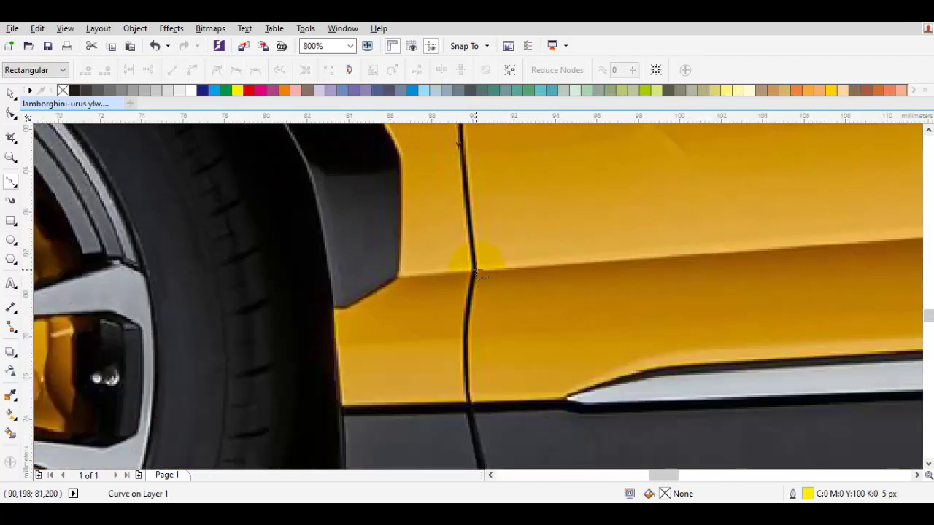
click(477, 271)
scroll(480, 259, down, 2)
click(476, 265)
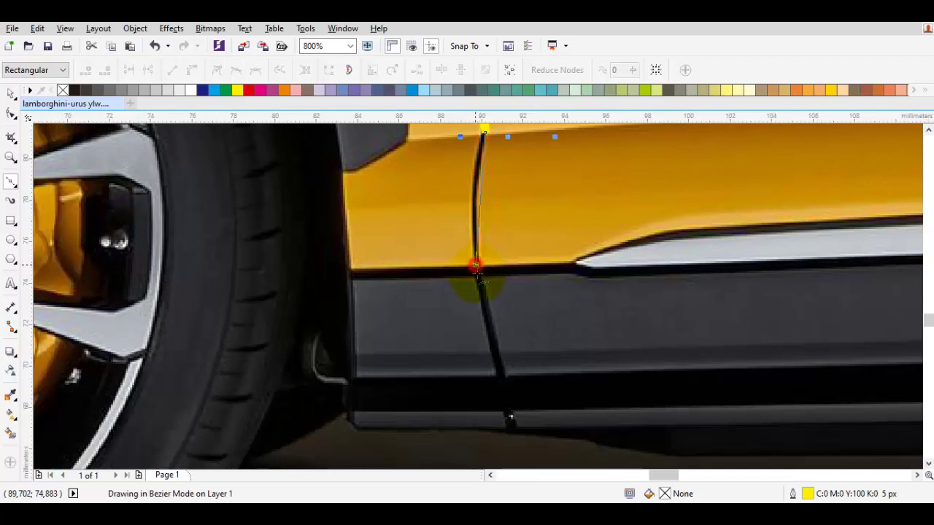
key(space)
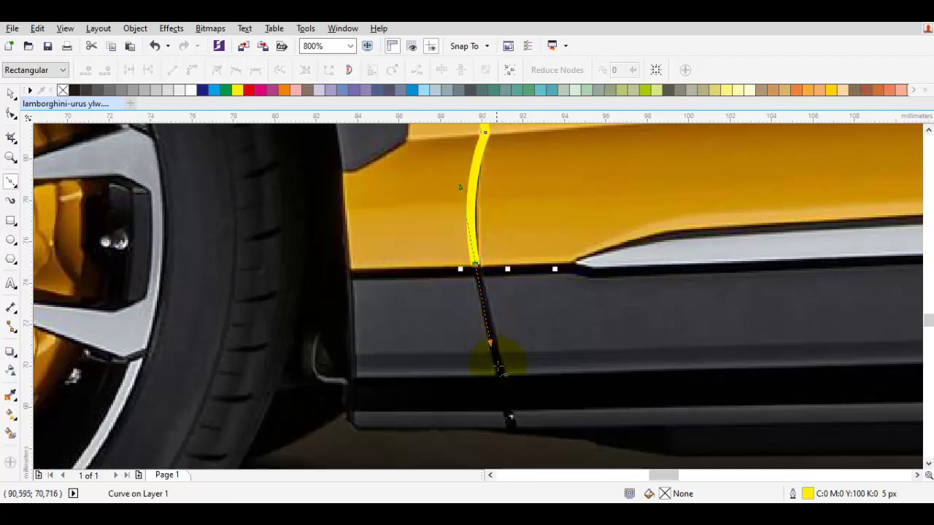
scroll(492, 314, down, 1)
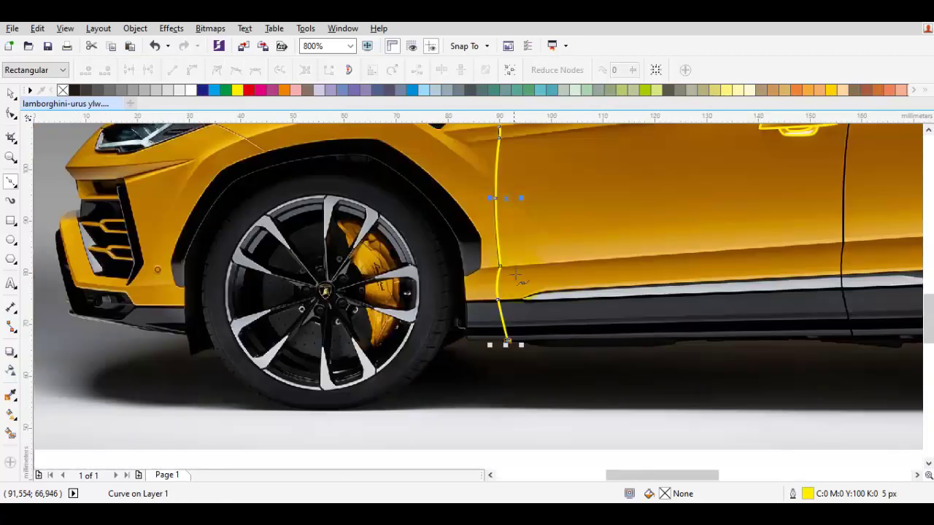
scroll(506, 340, down, 2)
Select the car photo and pan back to the front door and handle
key(space)
click(594, 251)
scroll(595, 261, down, 1)
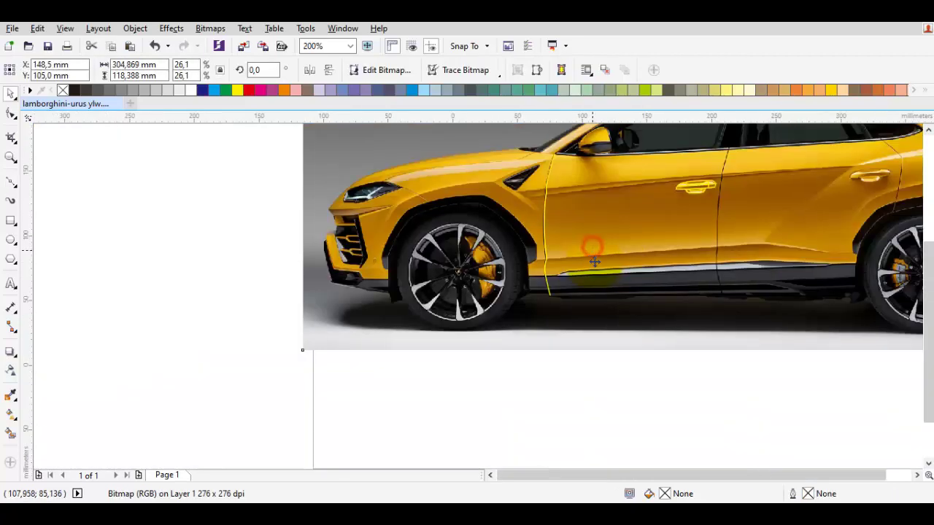
scroll(595, 261, down, 2)
scroll(561, 246, up, 2)
drag(562, 245, 468, 256)
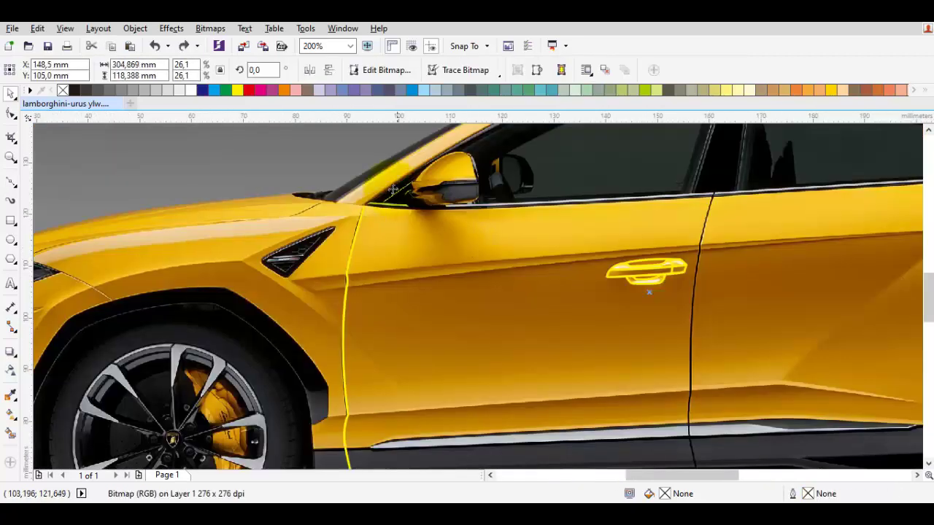
Zoom in and trace the mirror's front edge and curved top, redoing one segment
key(space)
scroll(394, 189, up, 1)
scroll(511, 259, up, 1)
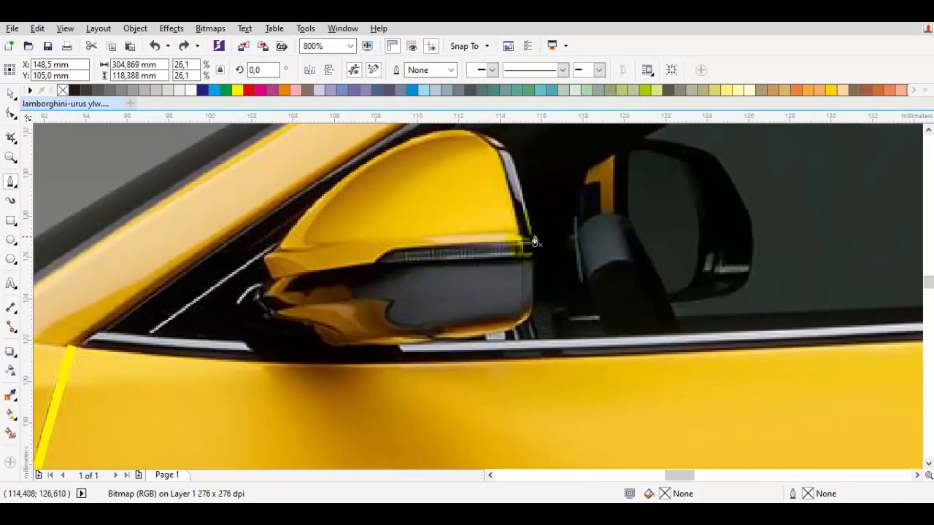
scroll(534, 241, up, 1)
scroll(596, 264, down, 1)
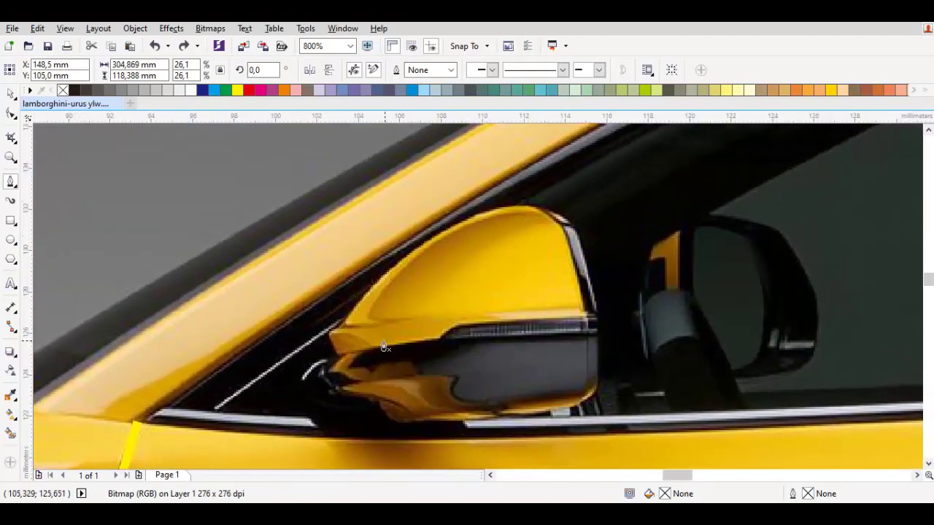
scroll(384, 346, up, 1)
click(325, 368)
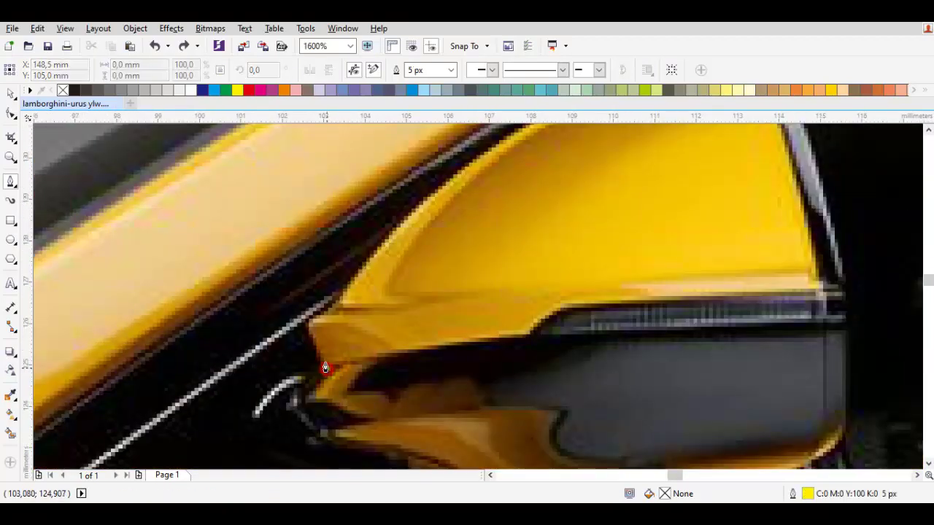
click(309, 322)
click(333, 302)
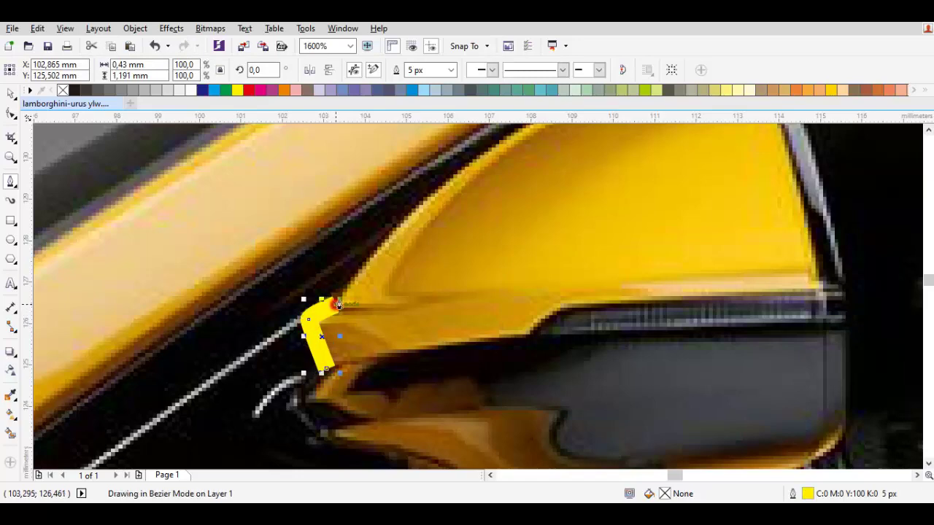
scroll(350, 298, down, 1)
scroll(402, 288, up, 1)
drag(436, 254, 554, 192)
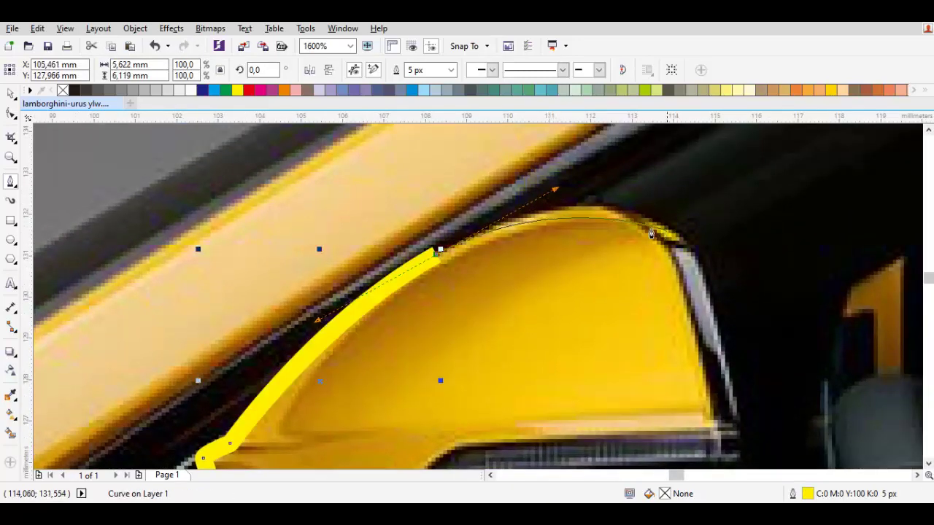
key(ctrl+z)
mouse_move(490, 228)
mouse_down()
mouse_move(654, 173)
mouse_move(634, 178)
mouse_up()
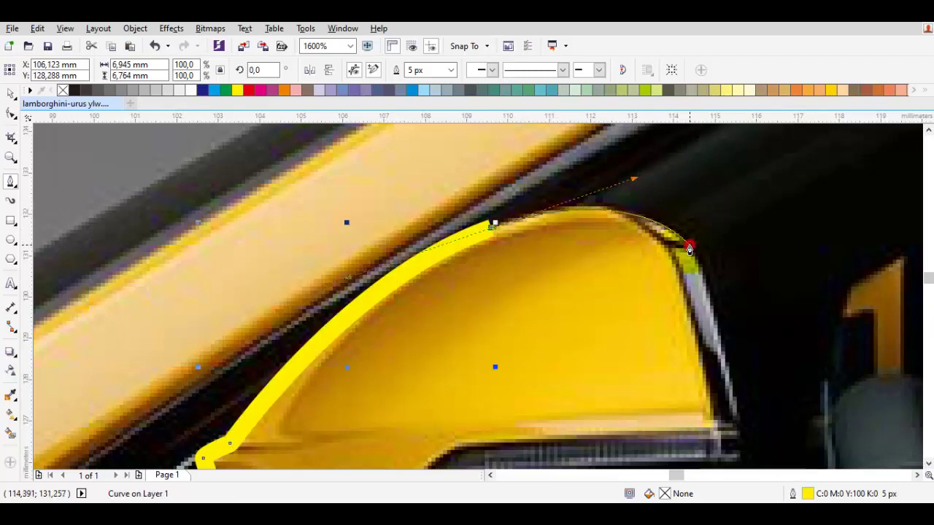
Continue the mirror outline around its rear corner and down the back edge
click(690, 248)
scroll(701, 291, down, 3)
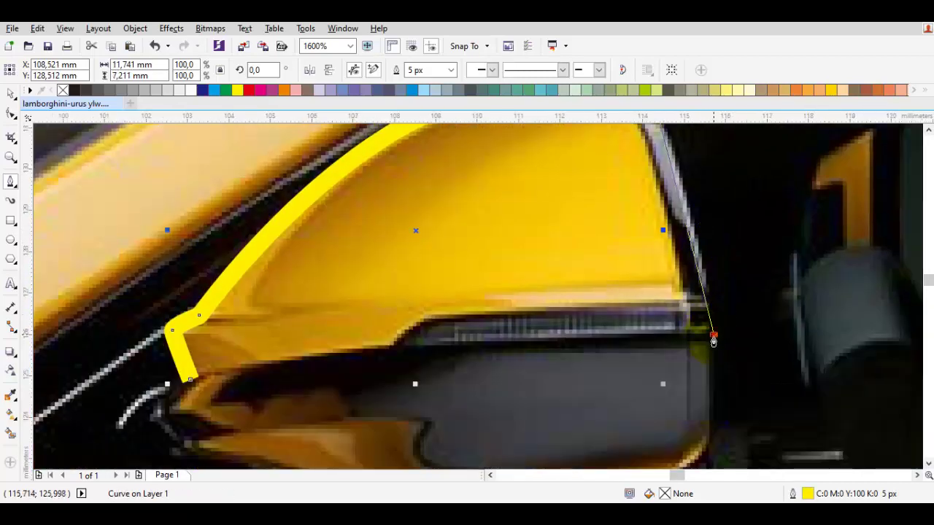
drag(714, 337, 718, 430)
scroll(712, 363, down, 3)
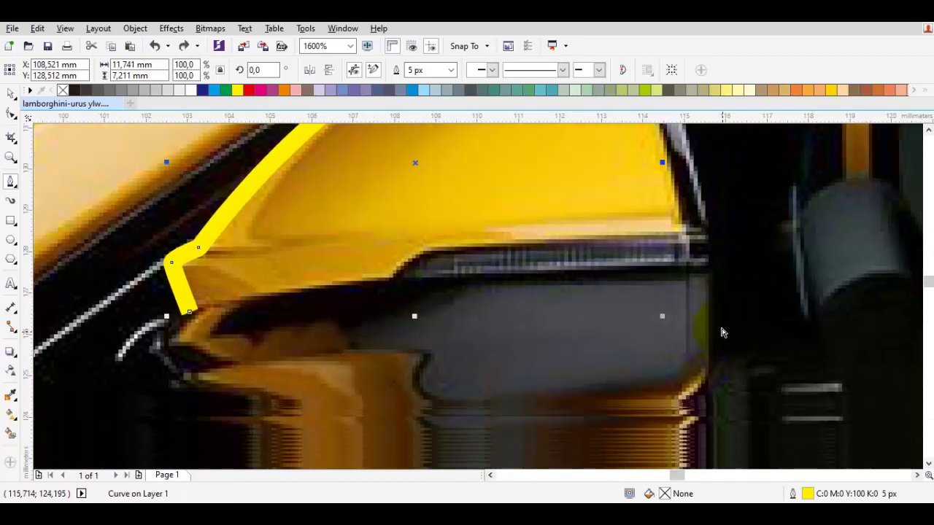
drag(711, 364, 717, 377)
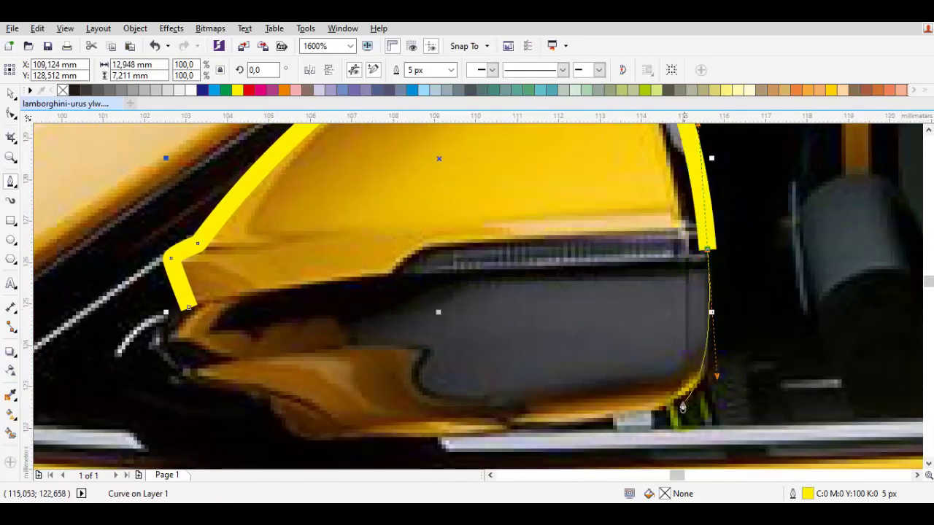
drag(667, 413, 634, 430)
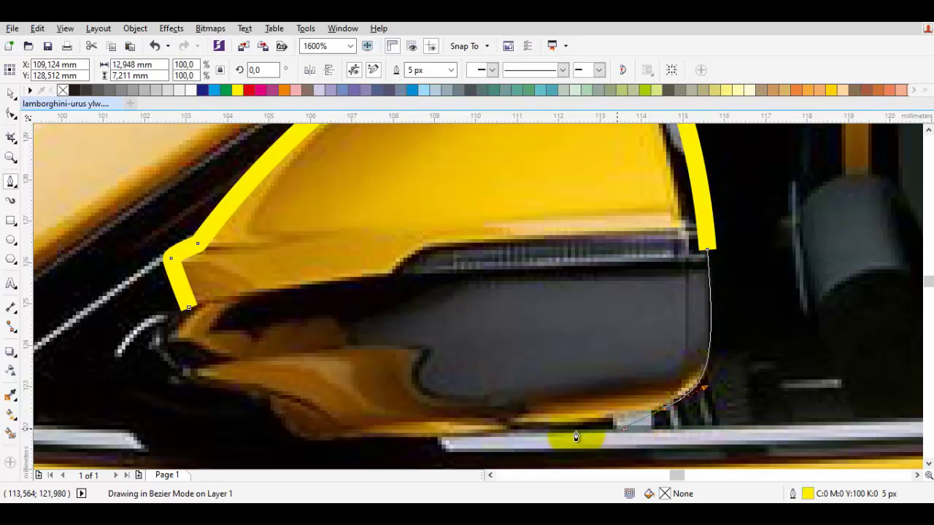
scroll(510, 416, left, 2)
Trace the mirror's bottom edge and close the outline at the start node
click(390, 419)
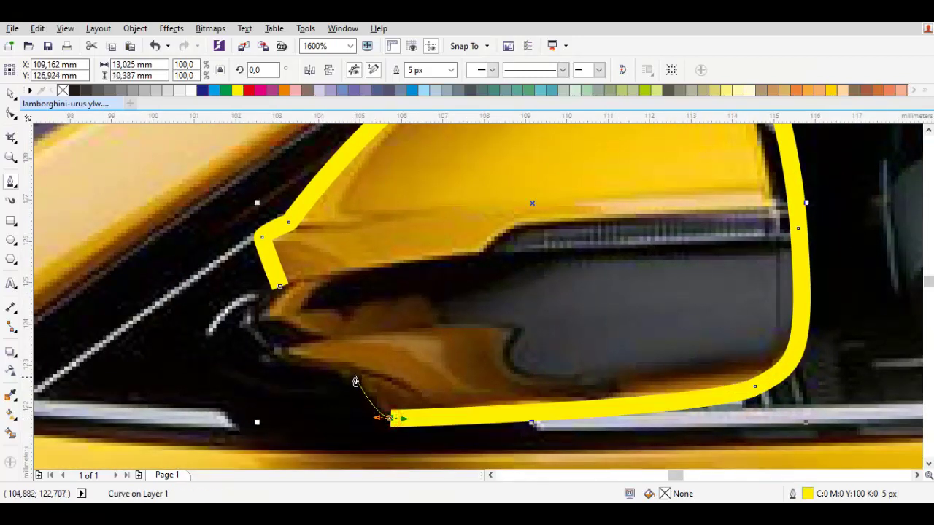
click(355, 375)
click(274, 360)
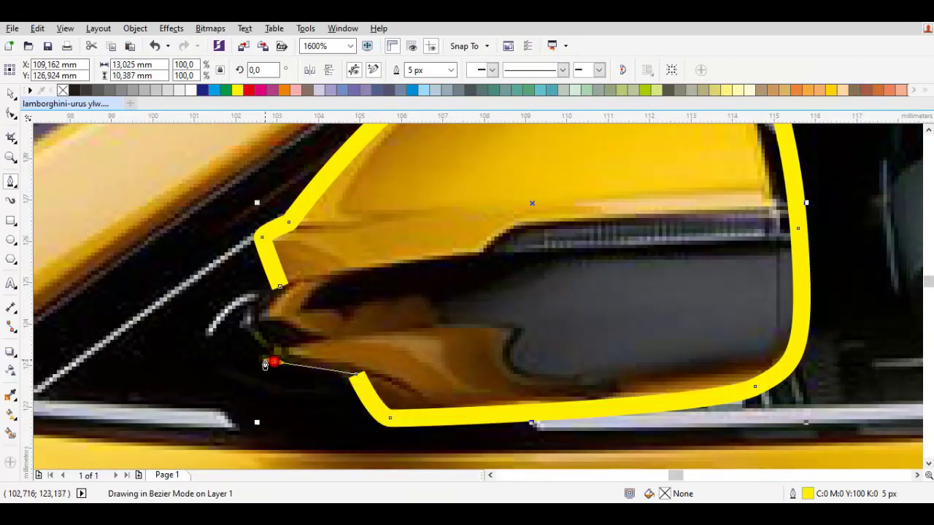
click(239, 321)
click(283, 290)
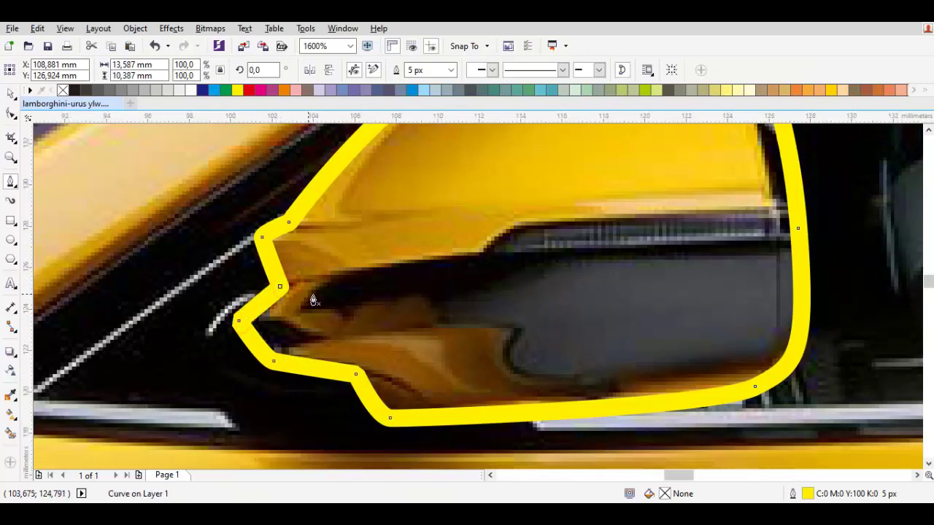
scroll(282, 290, down, 3)
scroll(334, 293, up, 3)
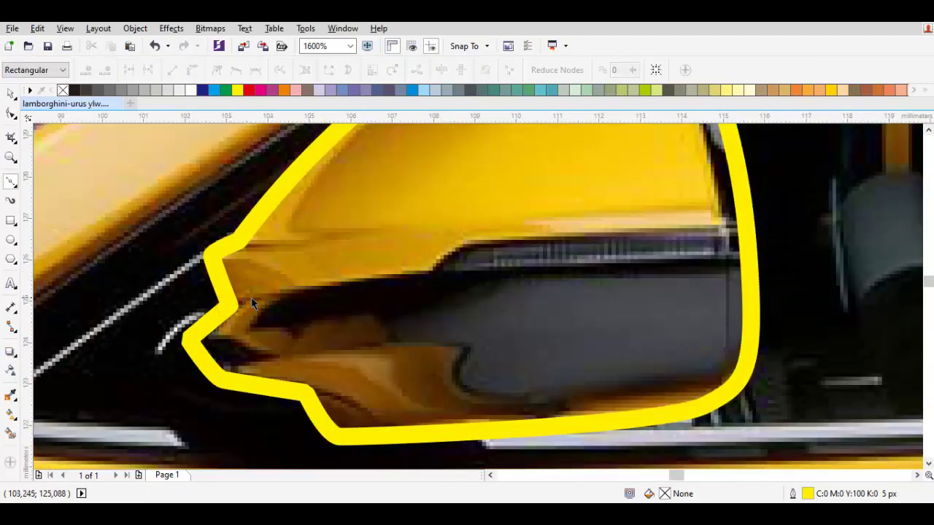
Trace a curve across the mirror and a short trim line angled up to its right outline
drag(228, 305, 385, 271)
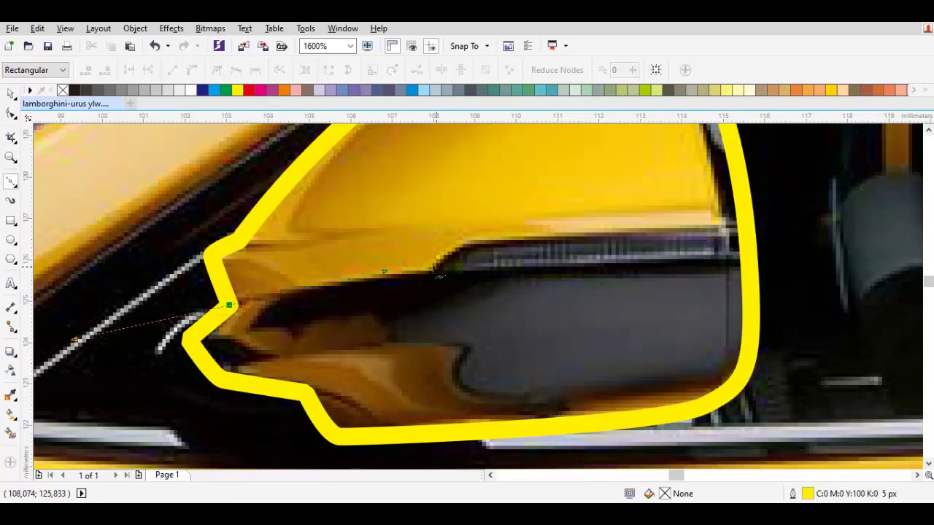
click(752, 266)
key(space)
key(space)
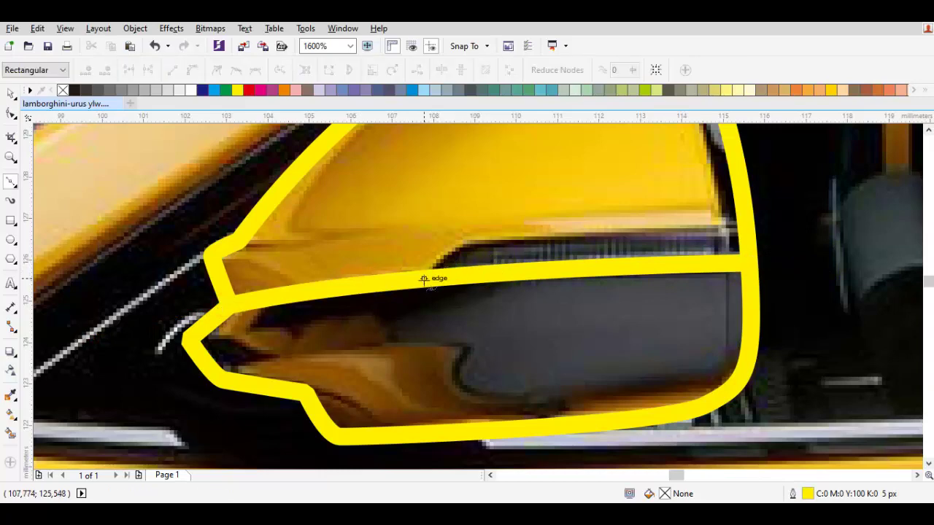
click(424, 279)
click(474, 235)
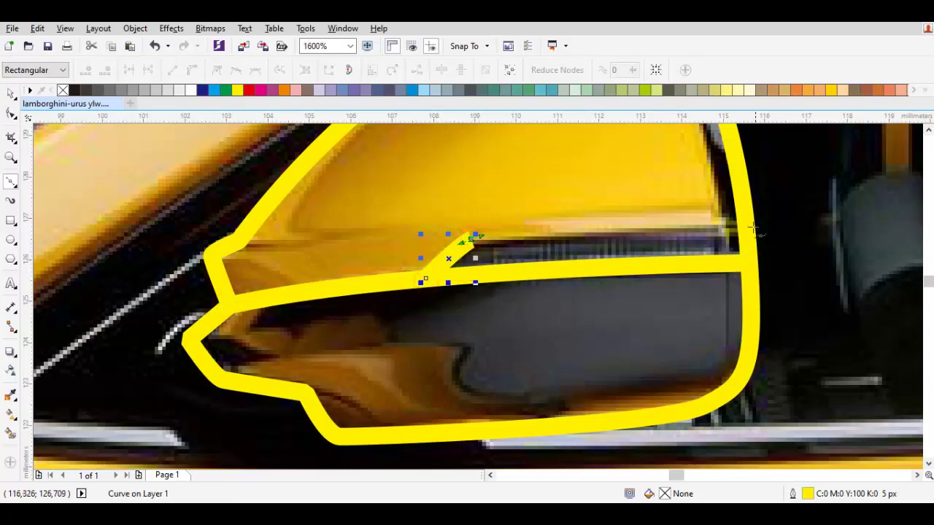
click(746, 226)
key(space)
scroll(777, 239, up, 3)
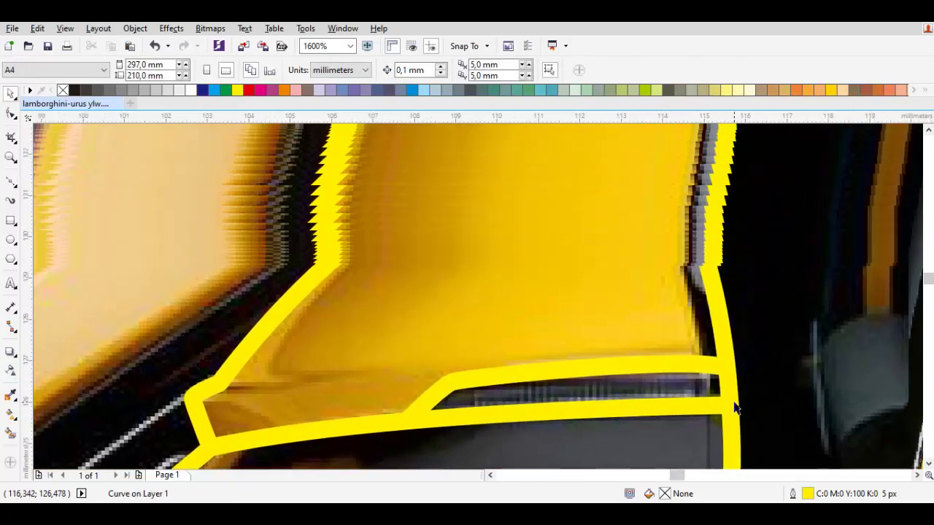
Trace a curve from the mirror's top down along its right inner edge to the bottom
click(599, 150)
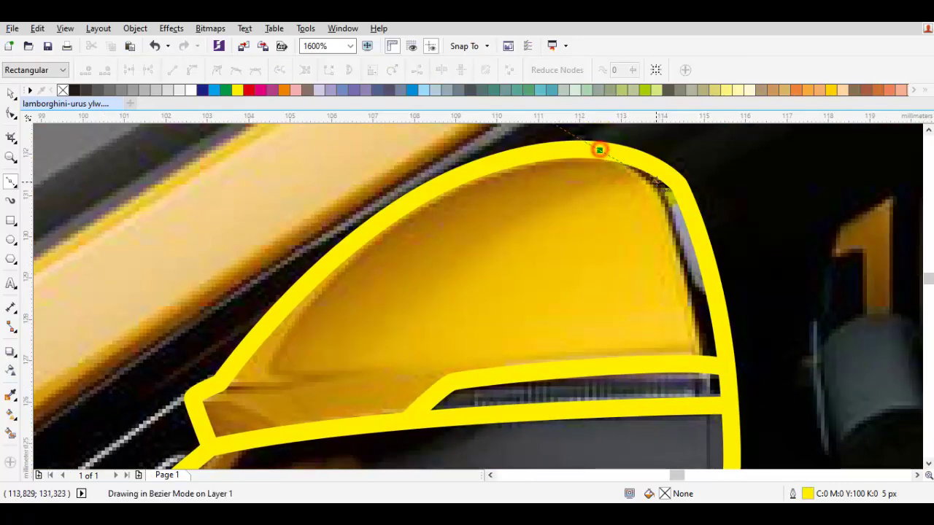
click(665, 208)
scroll(707, 350, down, 2)
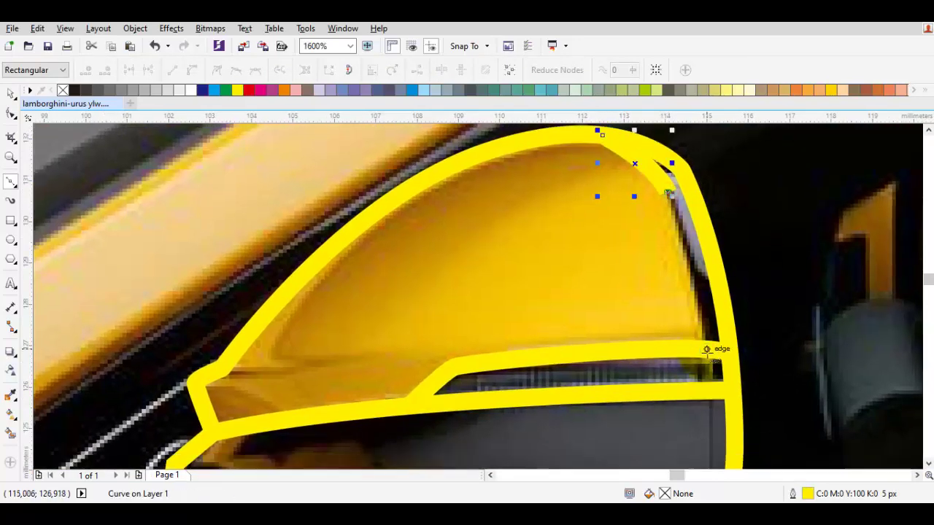
scroll(701, 330, down, 3)
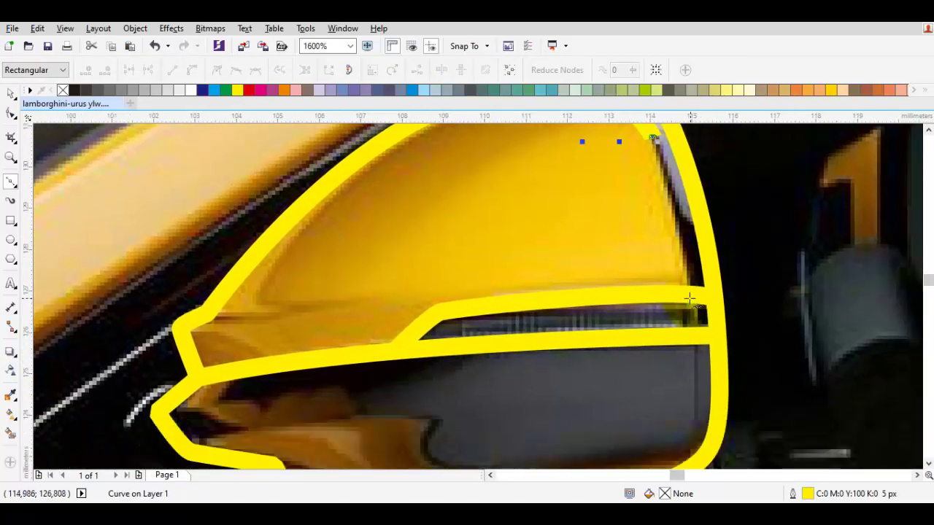
drag(688, 296, 698, 376)
scroll(698, 375, down, 5)
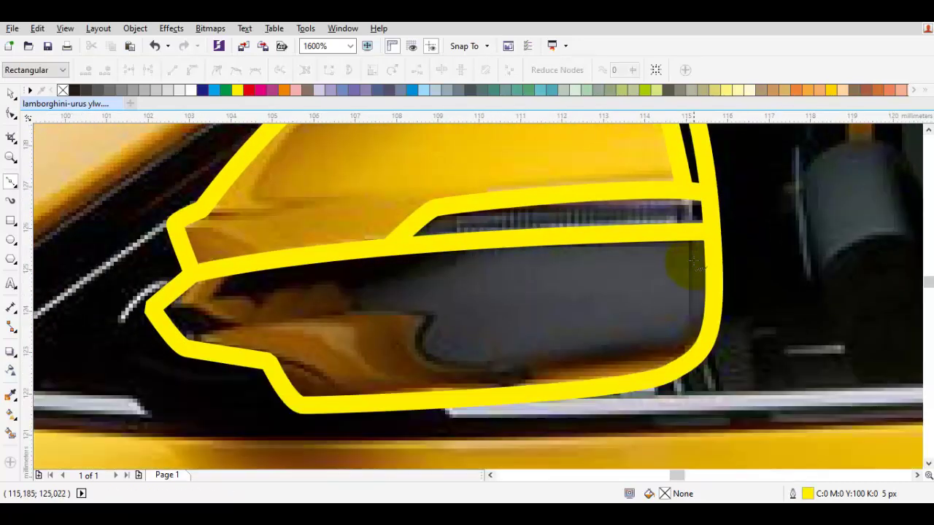
drag(692, 232, 698, 321)
drag(683, 367, 667, 386)
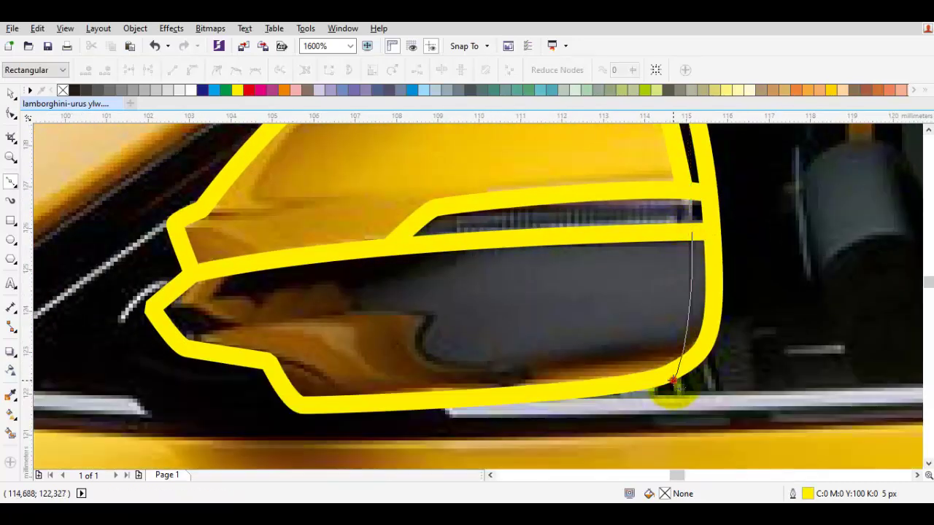
key(space)
key(Escape)
With the Shape tool, move a node on the right-edge curve to fit the mirror
key(F10)
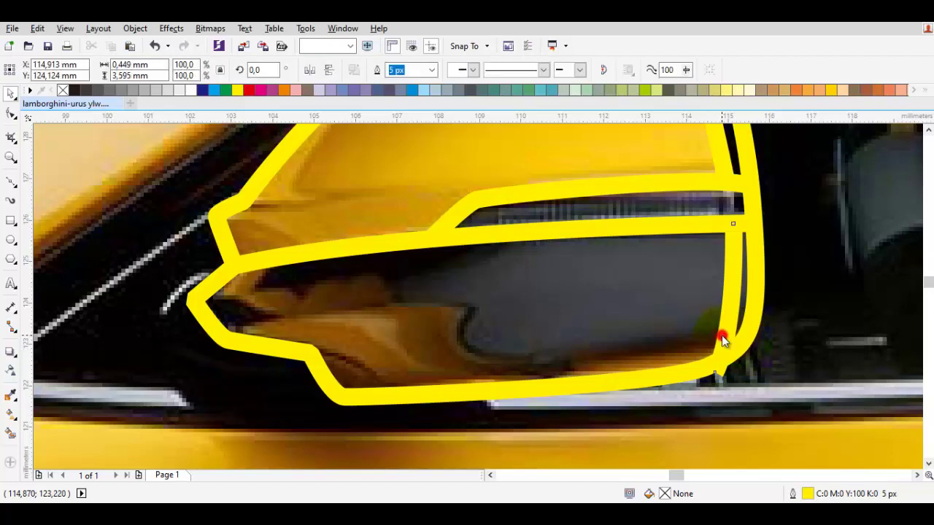
click(724, 336)
drag(715, 378, 715, 358)
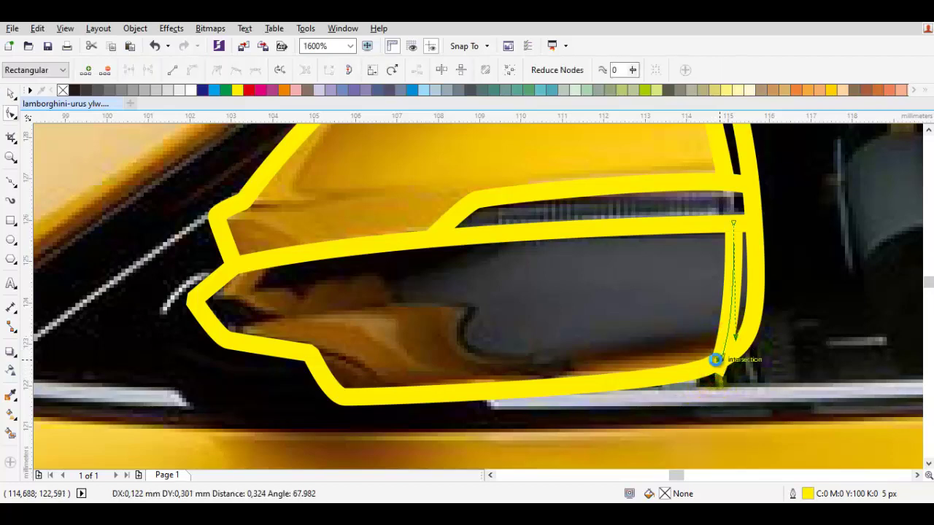
key(space)
scroll(715, 372, up, 1)
key(Escape)
scroll(715, 373, down, 3)
scroll(581, 358, up, 2)
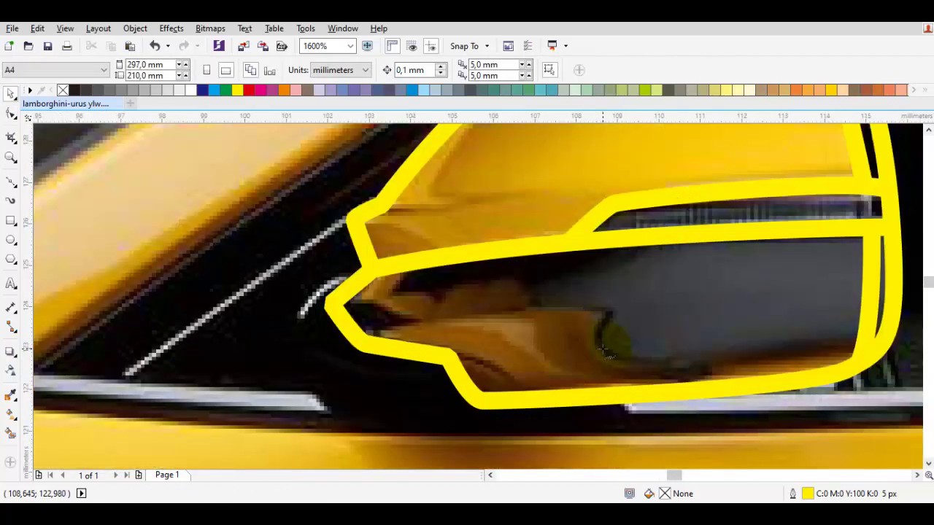
key(F10)
scroll(581, 359, down, 2)
scroll(527, 332, up, 2)
scroll(527, 332, down, 1)
scroll(461, 351, up, 1)
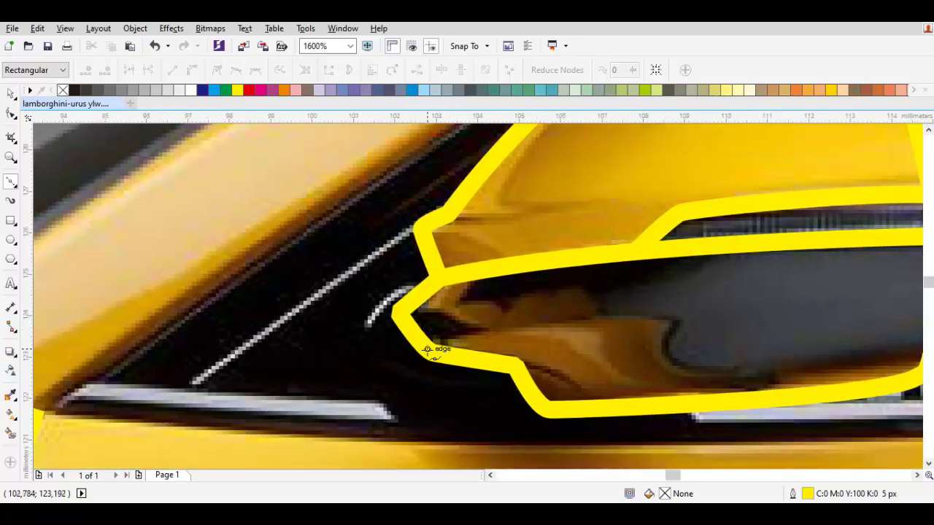
Trace the curve along the mirror's lower housing to its right edge, then select the car photo
drag(665, 313, 675, 321)
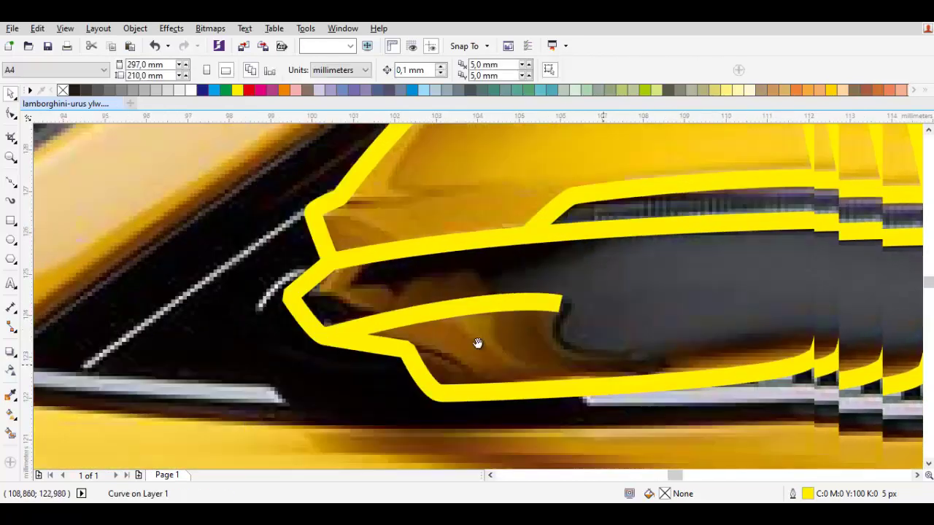
scroll(511, 328, right, 3)
scroll(667, 314, down, 2)
click(665, 314)
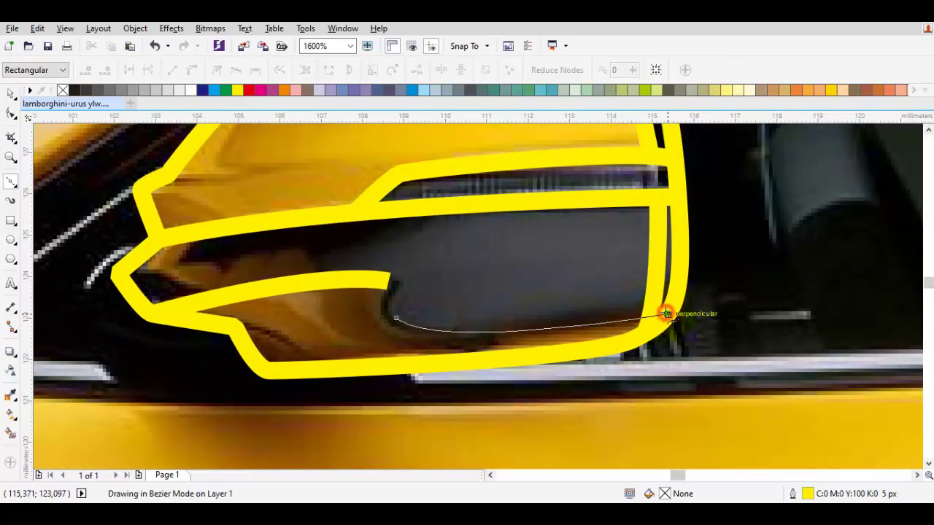
key(space)
scroll(657, 316, down, 3)
key(Escape)
click(710, 298)
Delete the car photo to check the tracing alone, then restore it
scroll(618, 295, down, 2)
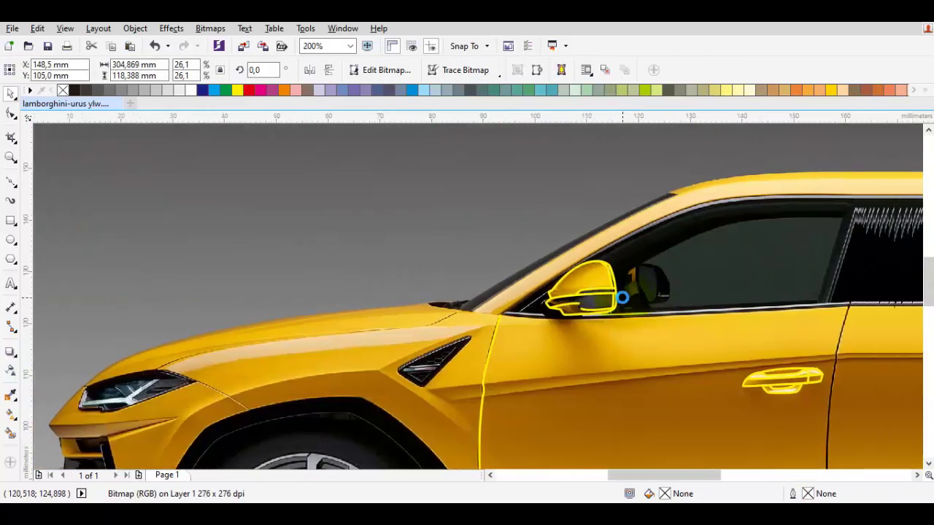
scroll(613, 288, up, 2)
key(Delete)
key(ctrl+z)
scroll(617, 281, up, 1)
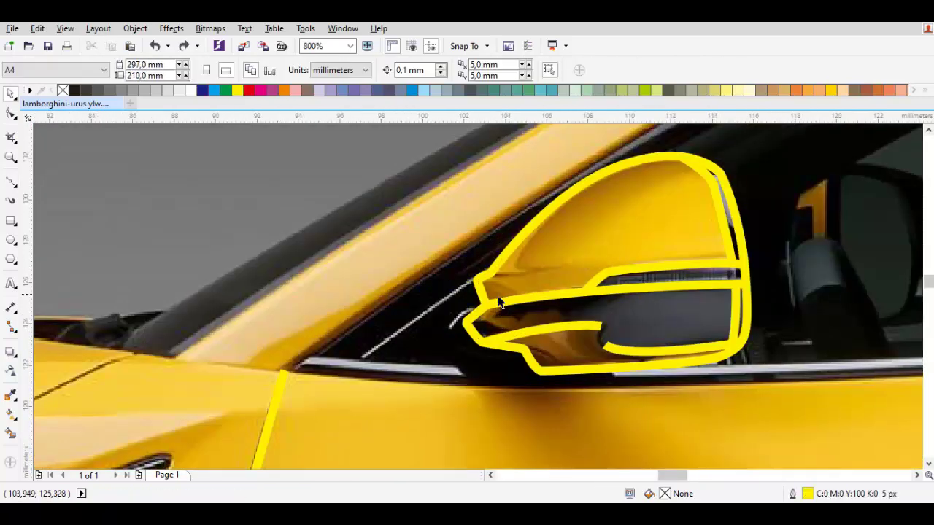
scroll(617, 281, down, 1)
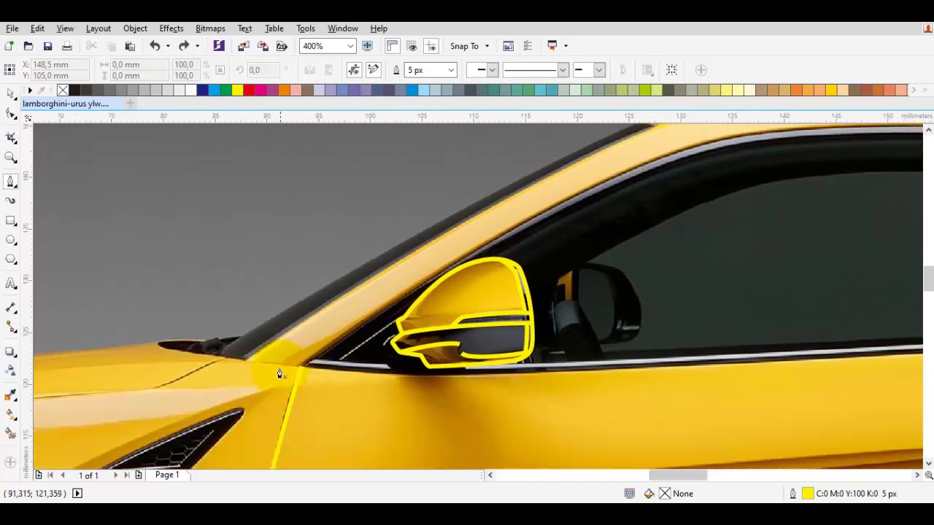
scroll(277, 375, up, 1)
scroll(204, 354, up, 1)
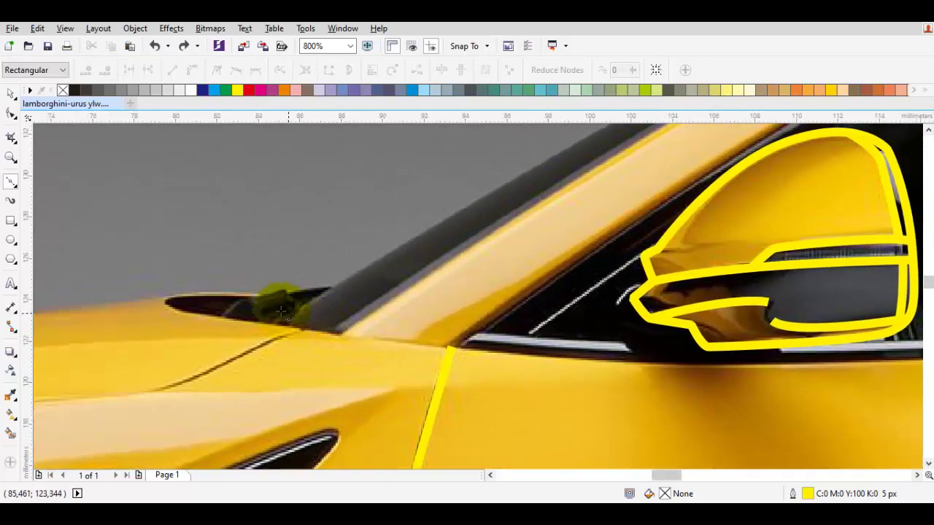
drag(380, 332, 309, 328)
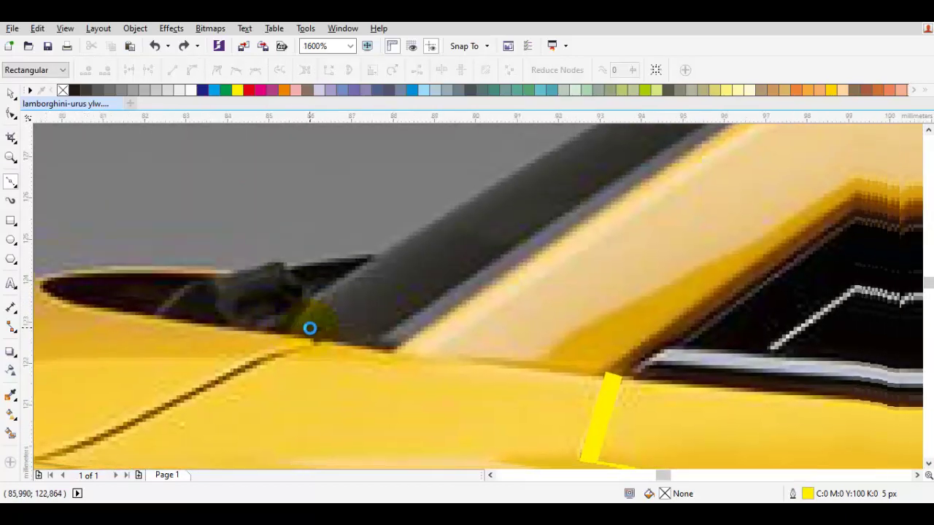
drag(326, 291, 383, 291)
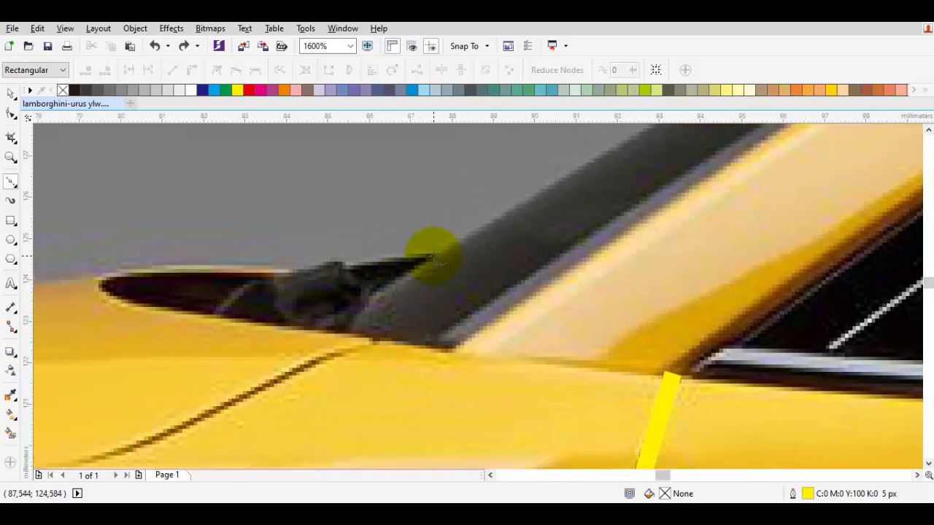
Start a line at the A-pillar base and run it to the front door seam
drag(433, 257, 365, 305)
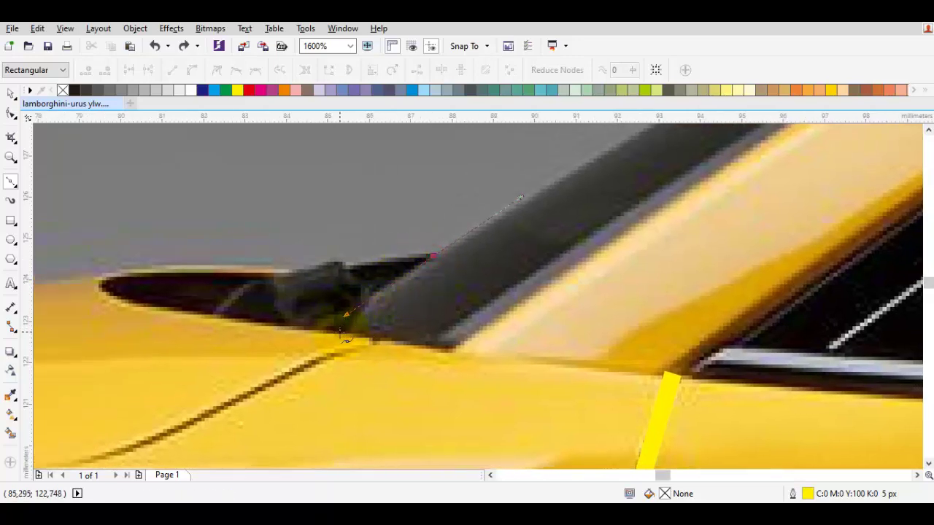
click(337, 328)
scroll(367, 328, down, 1)
scroll(464, 349, down, 1)
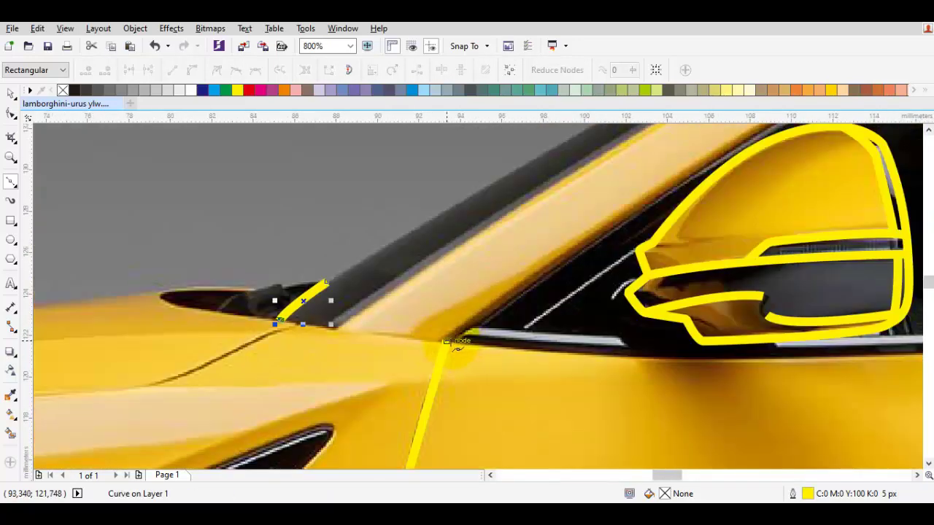
click(446, 340)
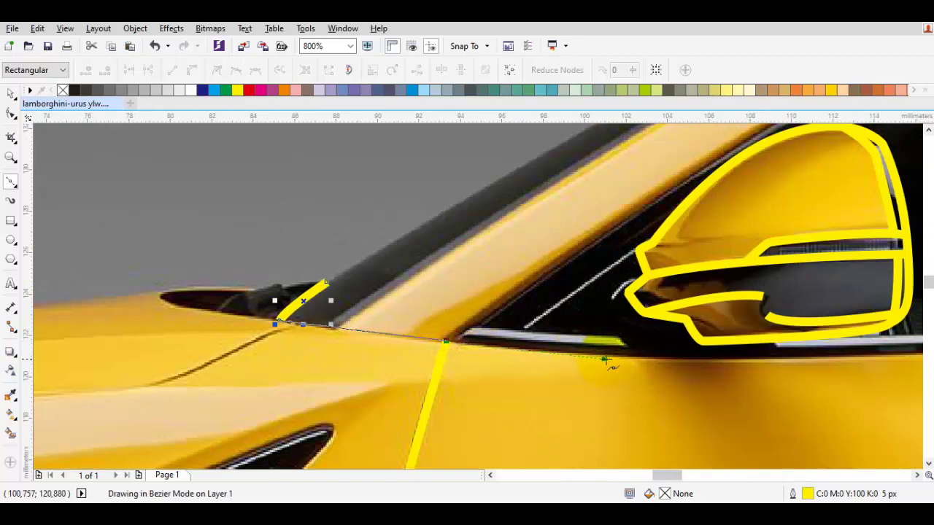
scroll(608, 360, right, 2)
scroll(475, 350, right, 3)
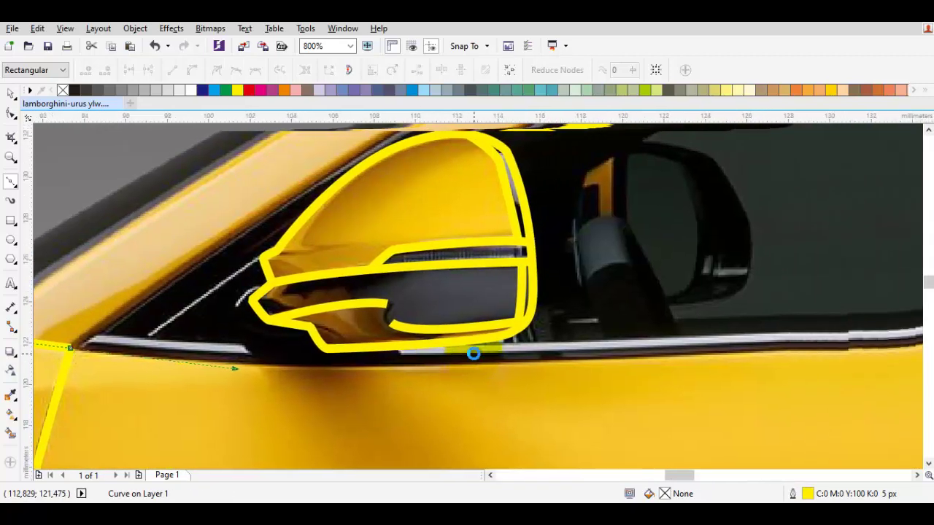
scroll(641, 356, down, 1)
scroll(681, 358, right, 3)
Extend the window sill line below the mirror, curving it to the rear window corner
click(492, 347)
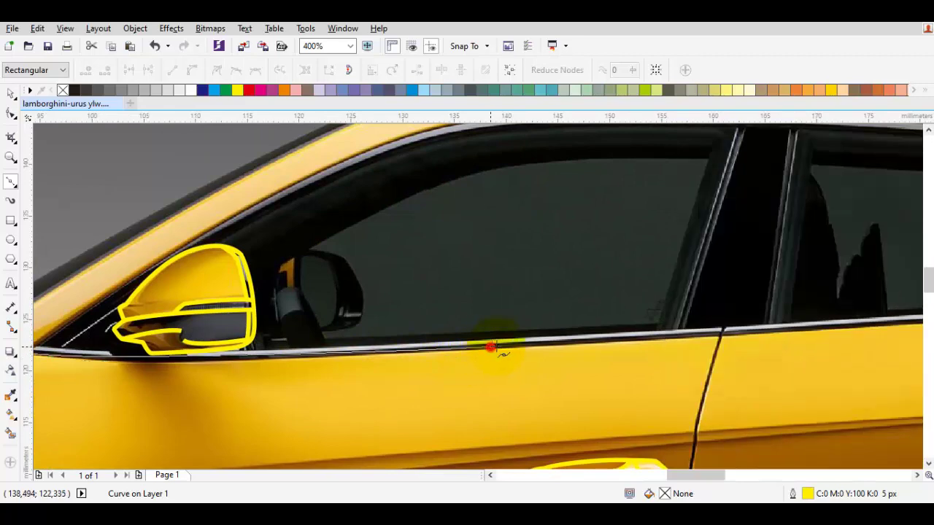
click(721, 332)
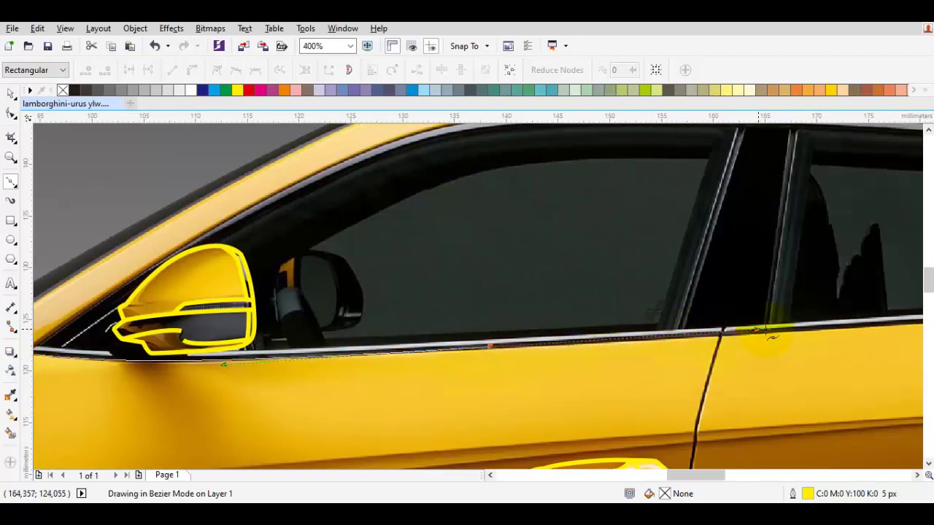
scroll(548, 350, right, 4)
scroll(501, 358, right, 3)
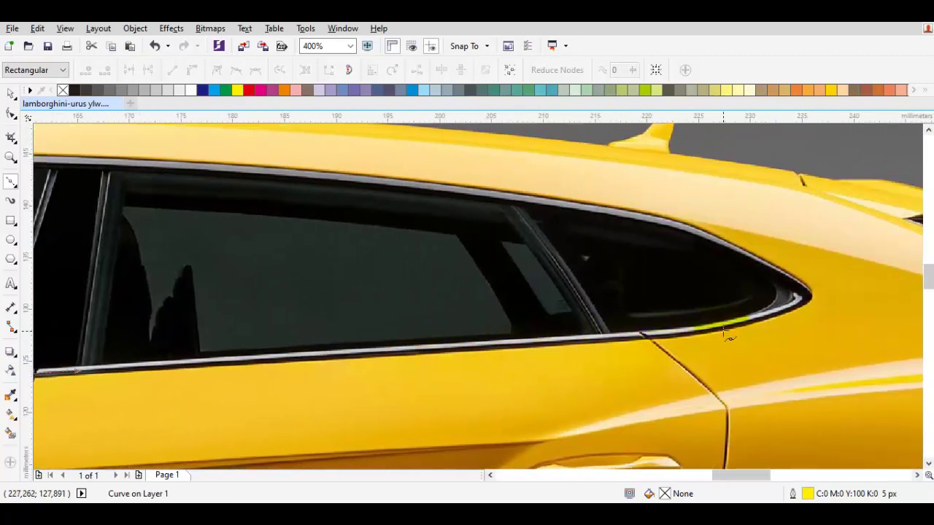
scroll(728, 336, up, 2)
drag(618, 343, 861, 322)
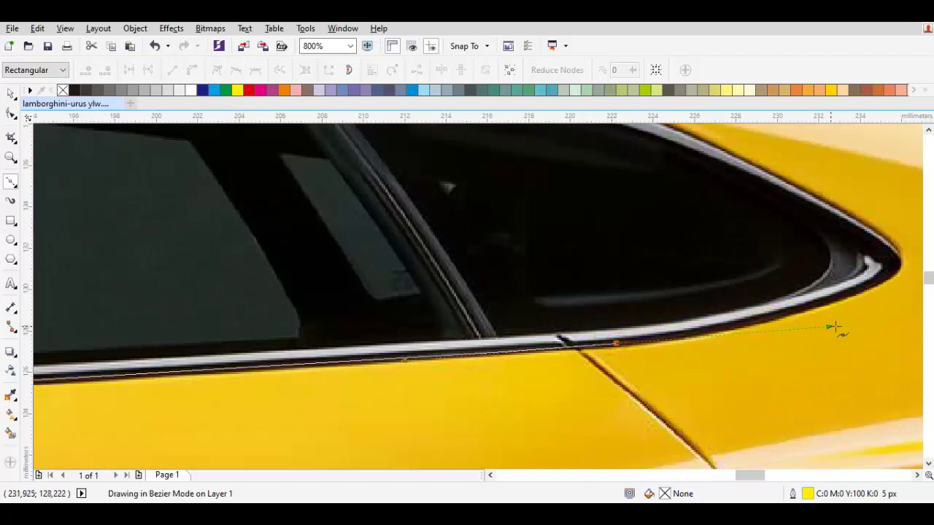
drag(765, 368, 735, 384)
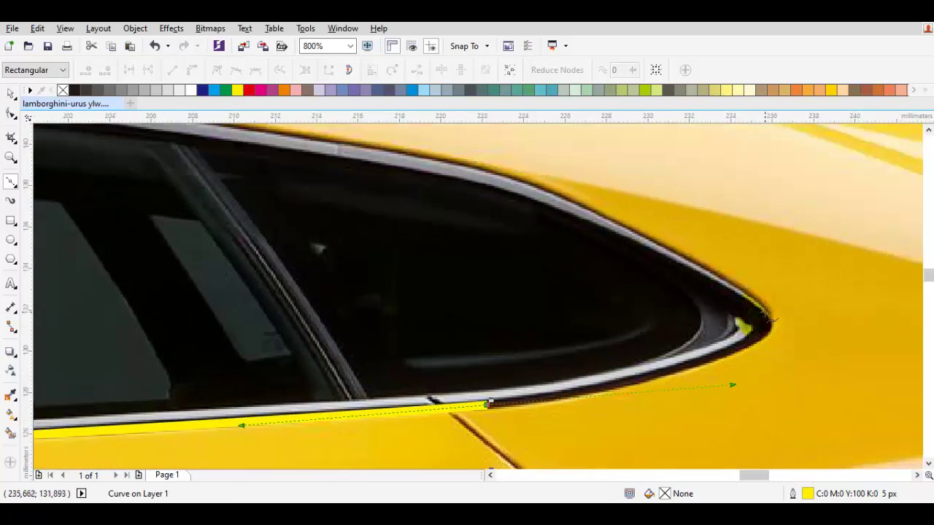
double_click(769, 307)
Begin a new curve at the rear window's pointed corner tracing forward along the roof edge
scroll(743, 278, down, 2)
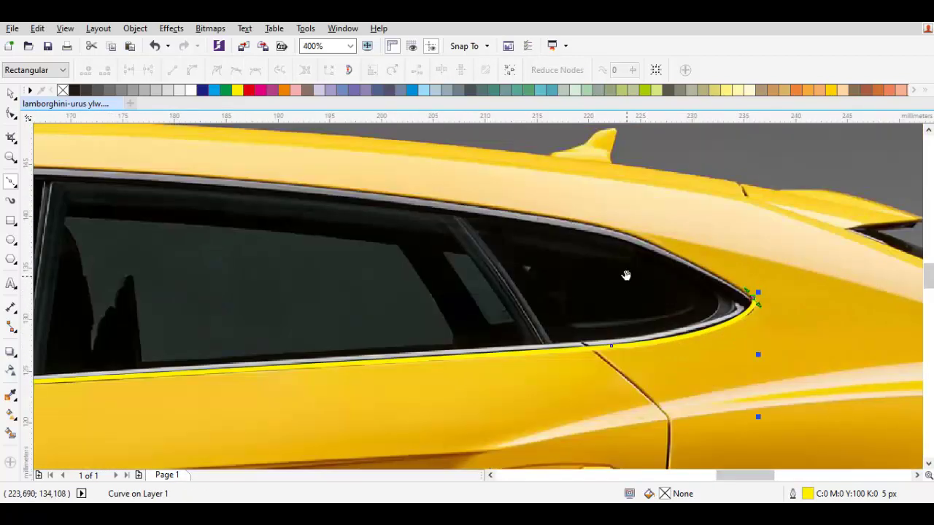
drag(626, 273, 740, 312)
drag(683, 305, 606, 292)
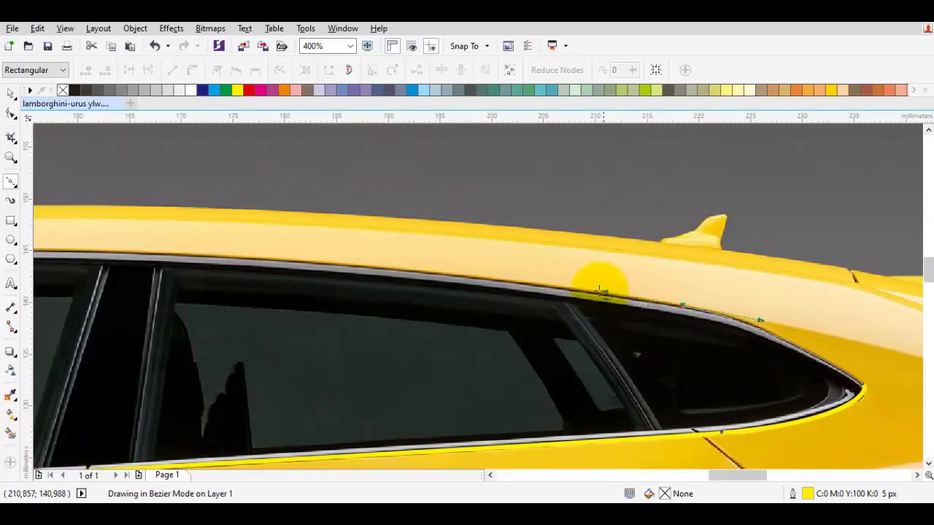
drag(494, 286, 681, 304)
mouse_move(437, 288)
mouse_down()
mouse_move(737, 291)
mouse_move(531, 279)
mouse_up()
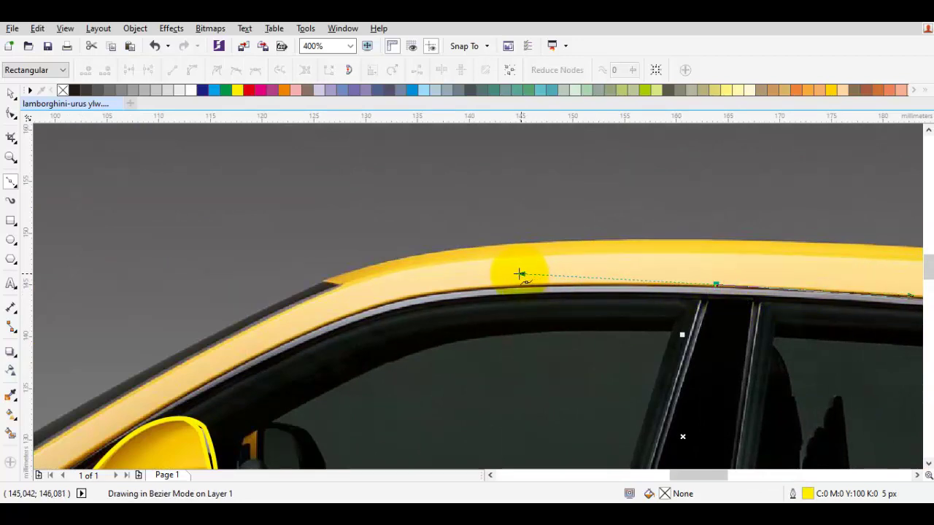
Continue the roof-edge curve forward and bend it down the A-pillar toward the mirror
scroll(547, 291, down, 2)
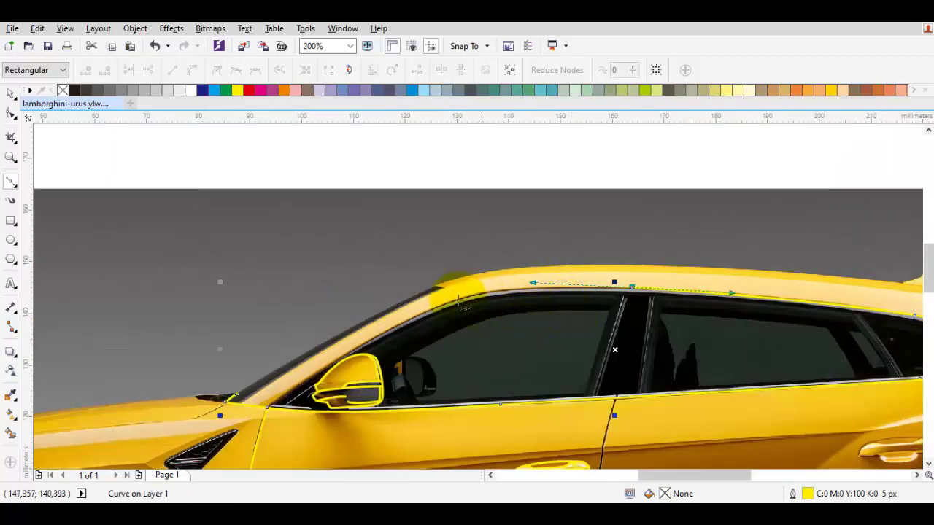
scroll(459, 299, up, 2)
drag(473, 298, 422, 327)
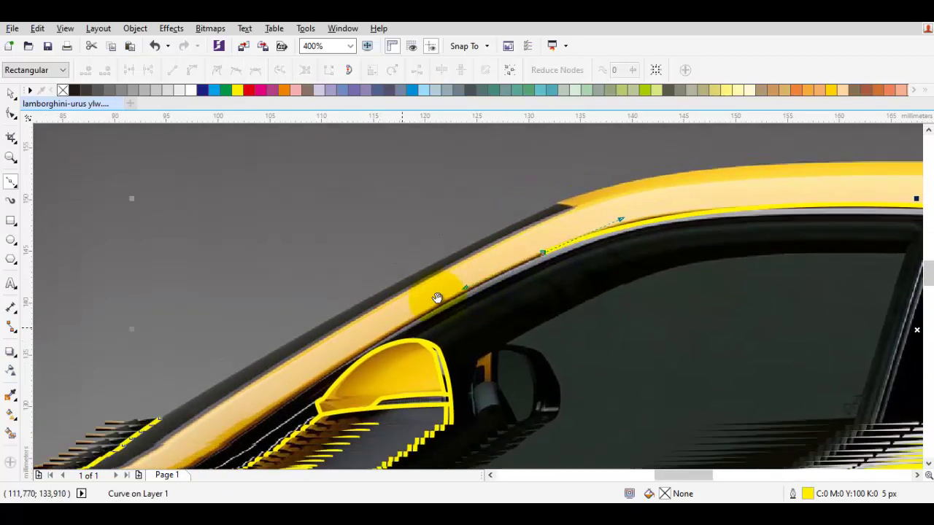
scroll(426, 310, up, 2)
scroll(307, 346, down, 2)
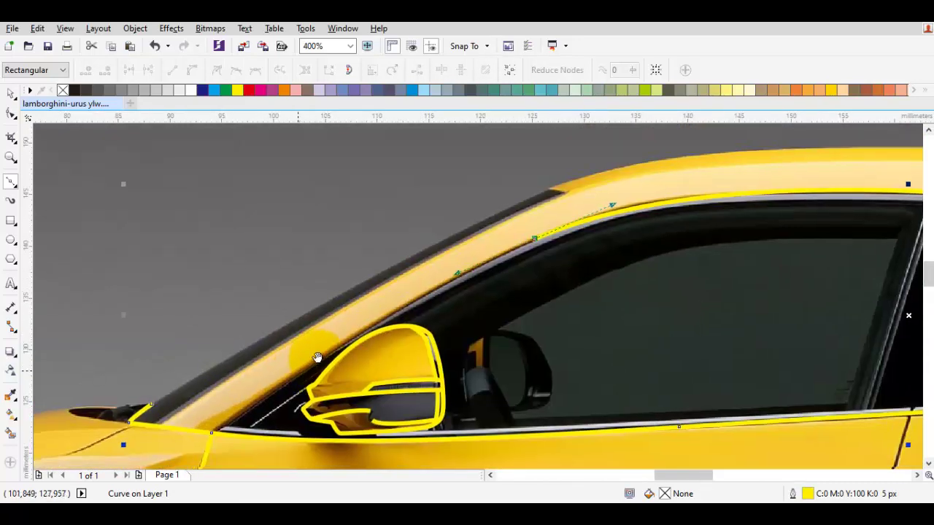
drag(230, 420, 254, 382)
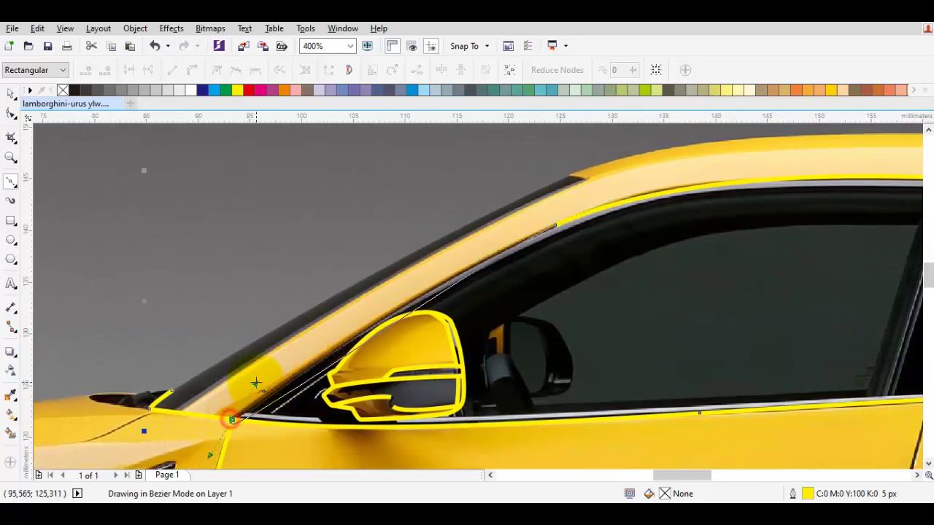
scroll(250, 394, up, 2)
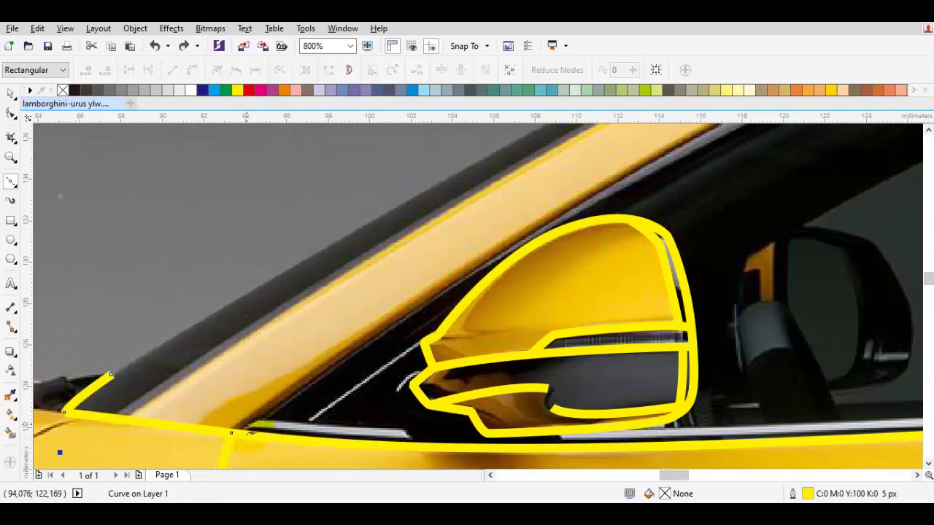
mouse_move(246, 433)
mouse_down()
mouse_move(167, 446)
mouse_move(161, 380)
mouse_up()
scroll(160, 379, down, 2)
Finish the curve and delete the two stray nodes at the pillar base
key(space)
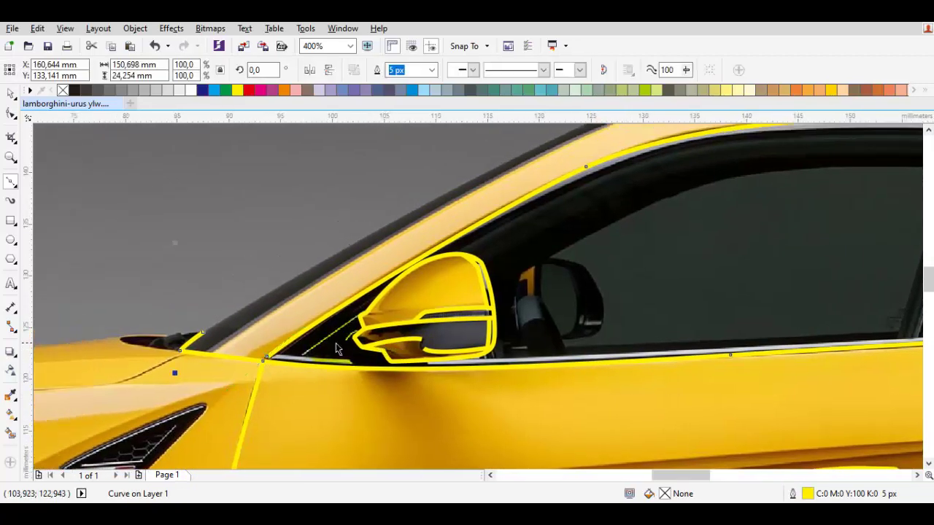
scroll(278, 363, up, 1)
key(Escape)
double_click(278, 360)
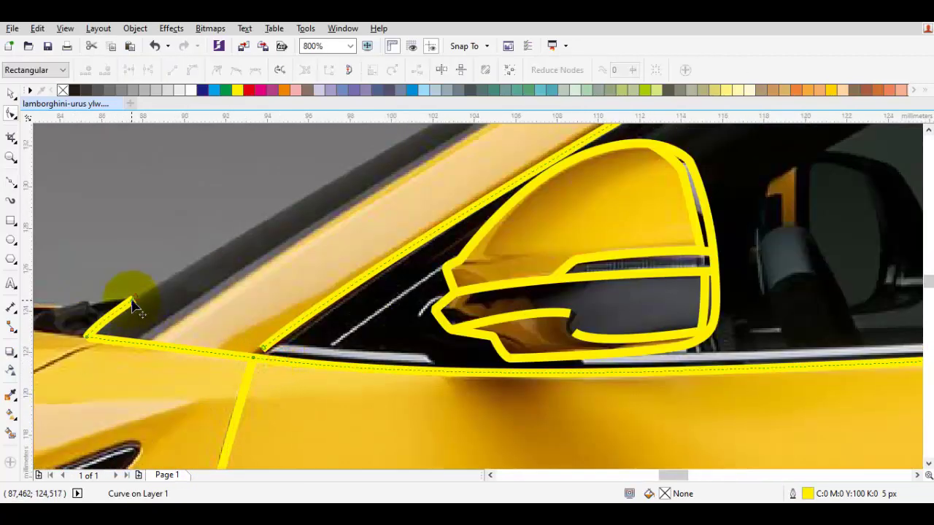
click(109, 319)
key(Delete)
click(88, 339)
key(Delete)
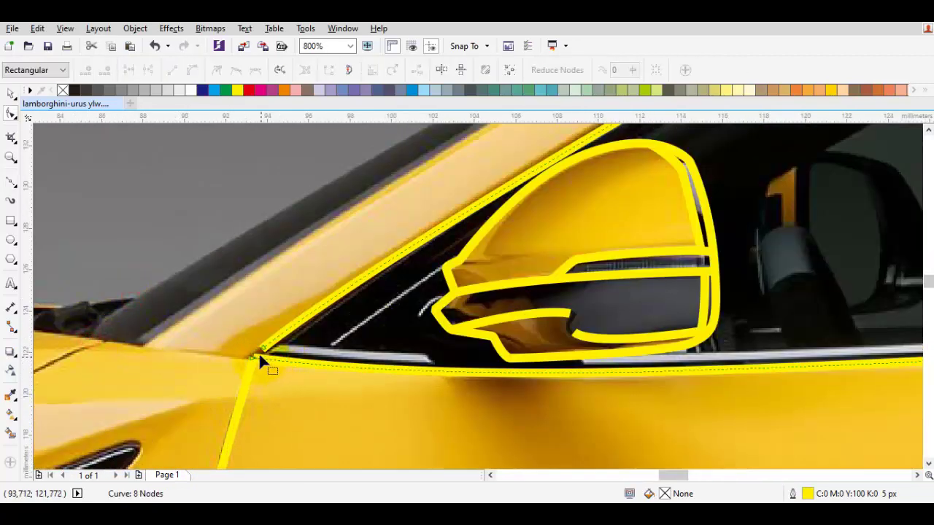
Join the loose end to the pillar node and reshape the arc to hug the frame
scroll(260, 358, up, 2)
drag(265, 352, 251, 359)
key(Escape)
click(282, 350)
scroll(281, 351, down, 6)
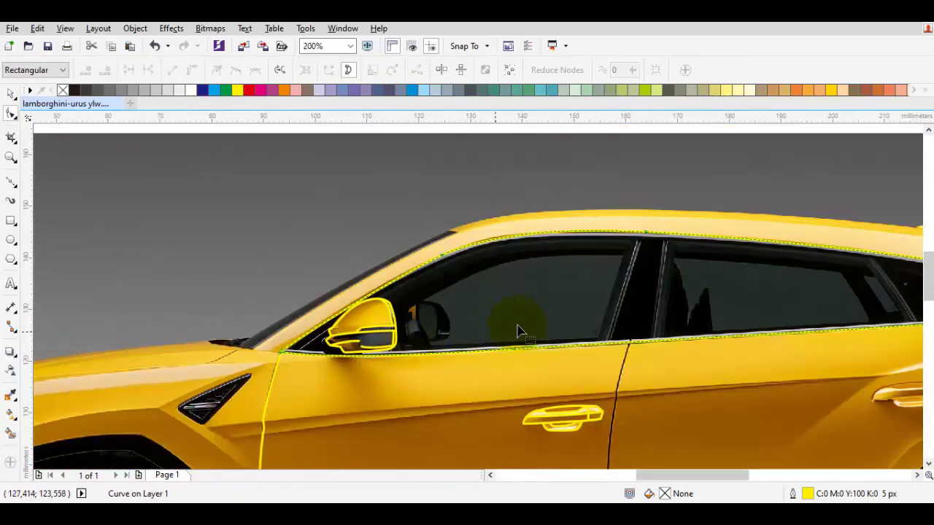
scroll(438, 271, up, 2)
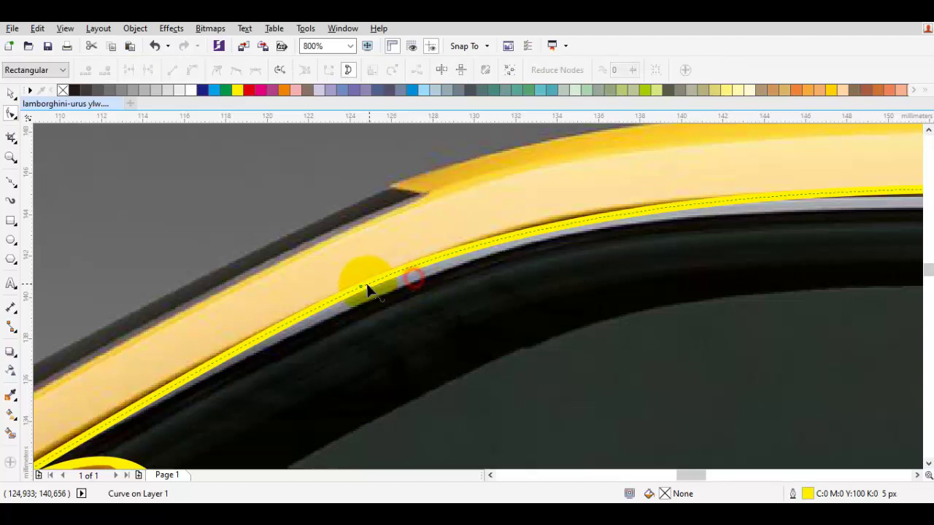
drag(367, 290, 549, 209)
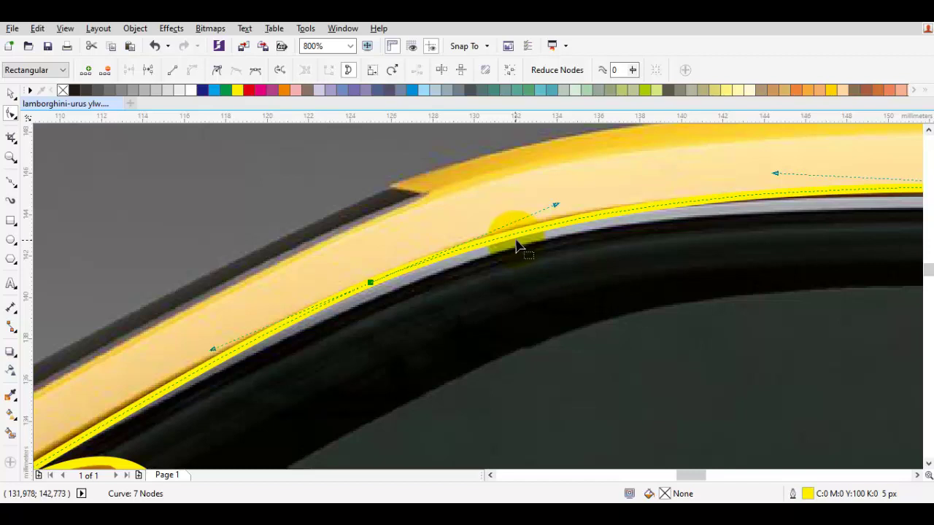
scroll(525, 253, down, 1)
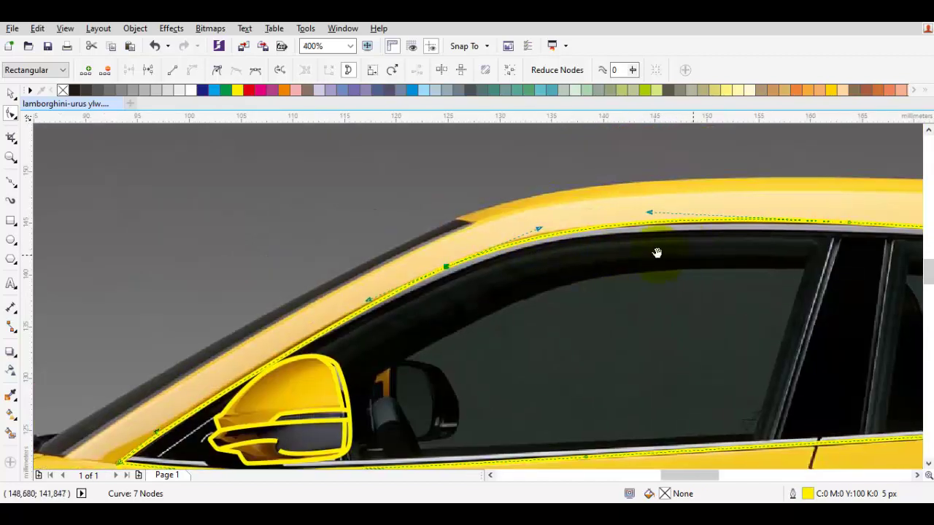
click(428, 329)
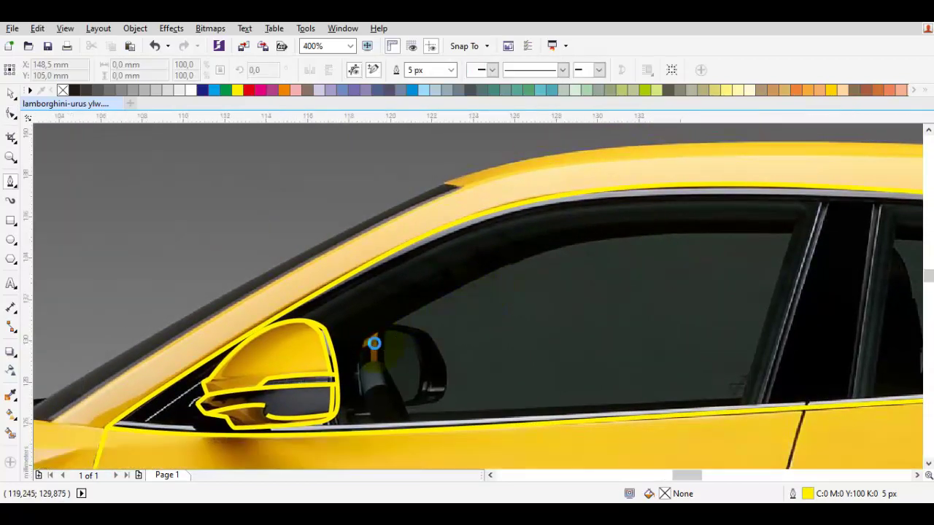
Trace the glass edge from the mirror to the rear pillar and its lower rear corner
scroll(368, 331, up, 1)
scroll(351, 343, down, 1)
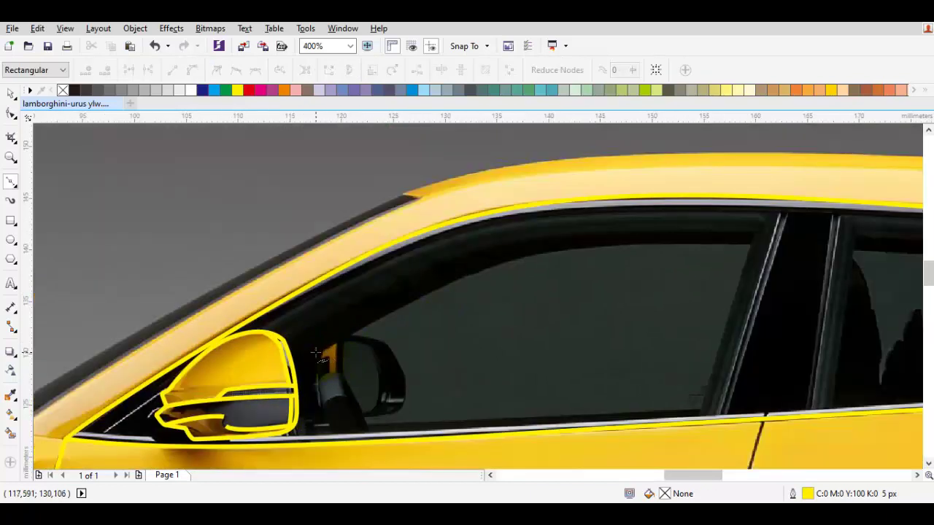
scroll(312, 358, left, 1)
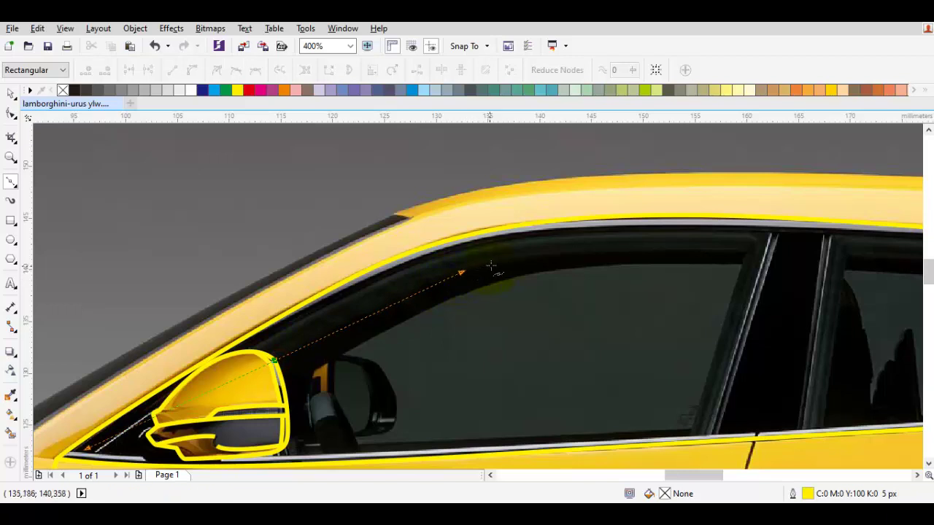
drag(495, 262, 546, 256)
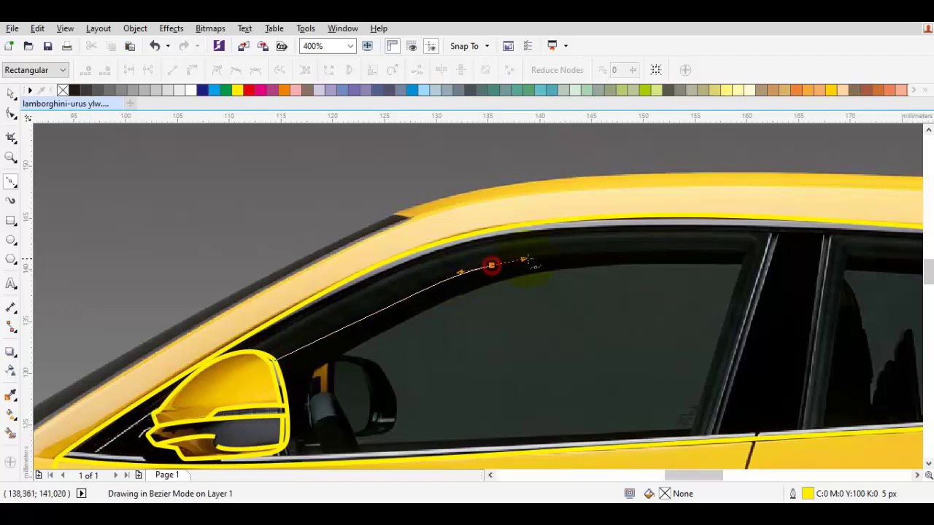
click(747, 253)
scroll(698, 398, up, 1)
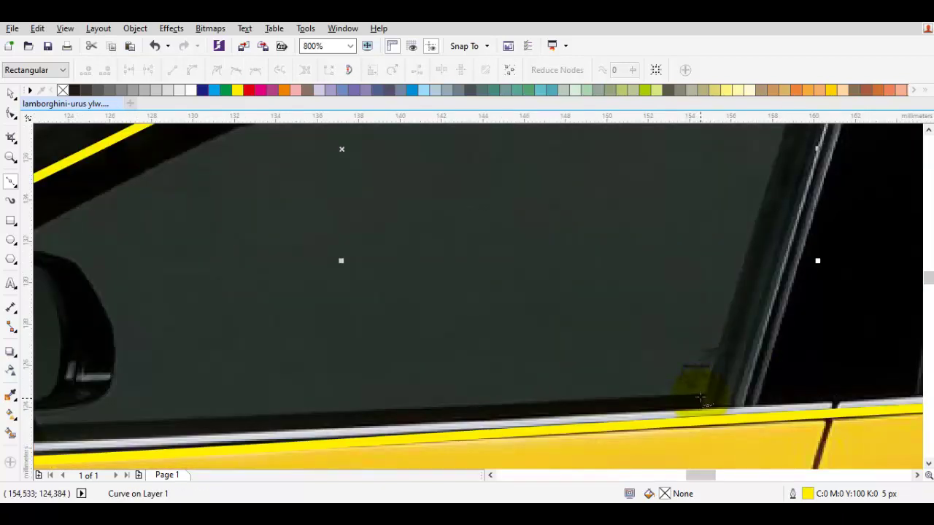
click(703, 396)
Run the outline back to the mirror, close the triangle, and finish its small inner curve
scroll(350, 370, left, 5)
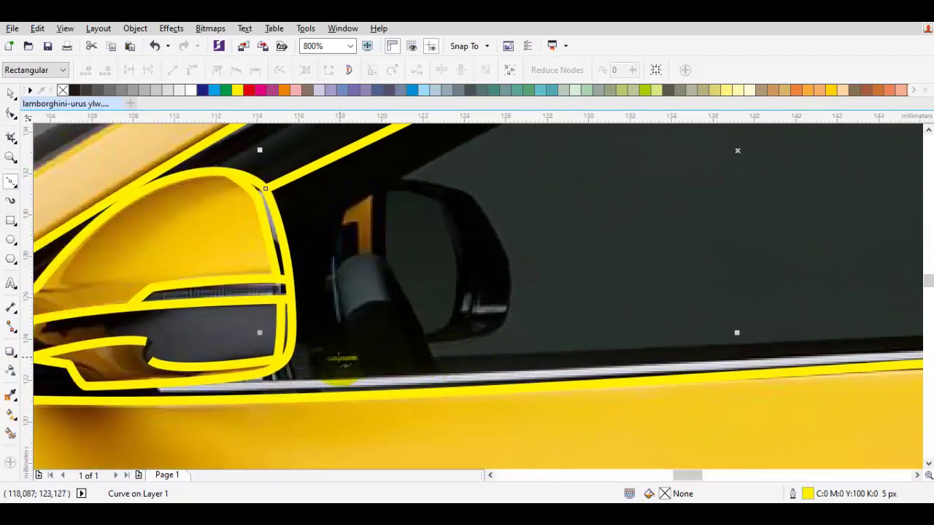
scroll(392, 380, left, 1)
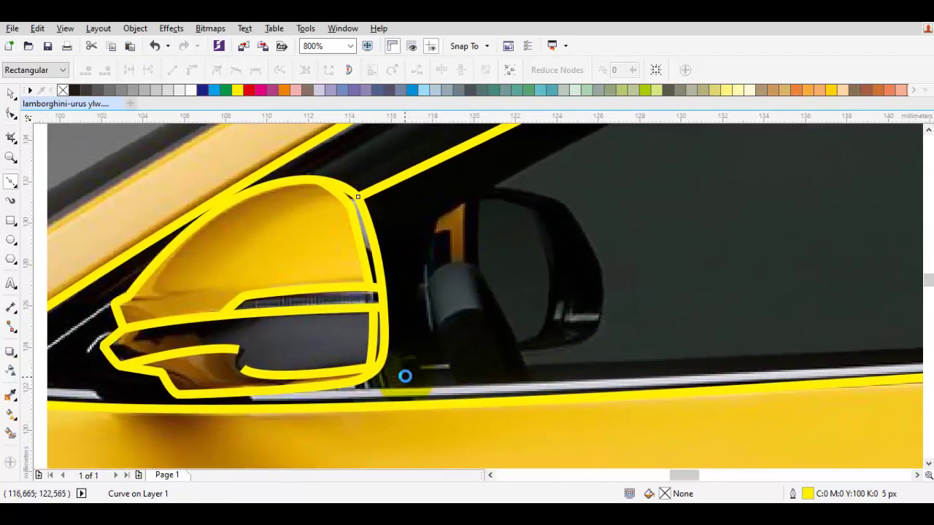
click(369, 378)
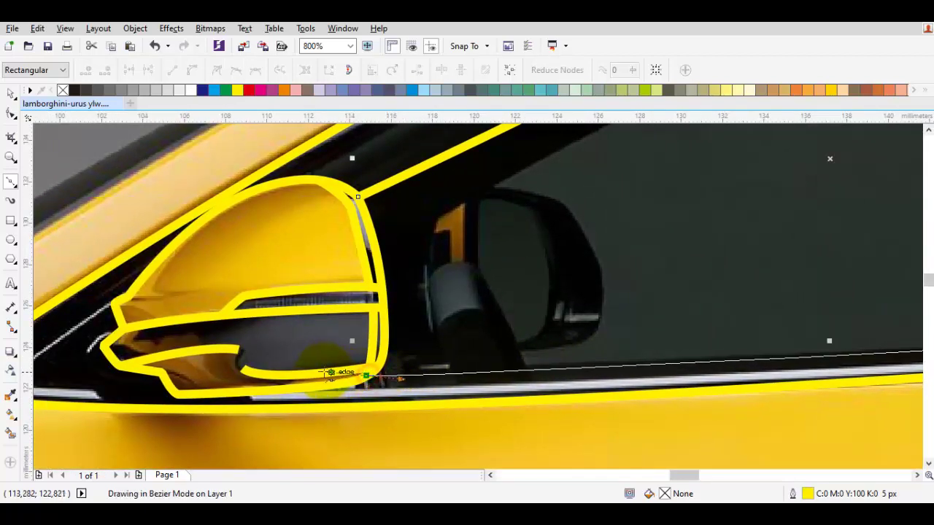
scroll(369, 376, down, 1)
scroll(332, 365, up, 1)
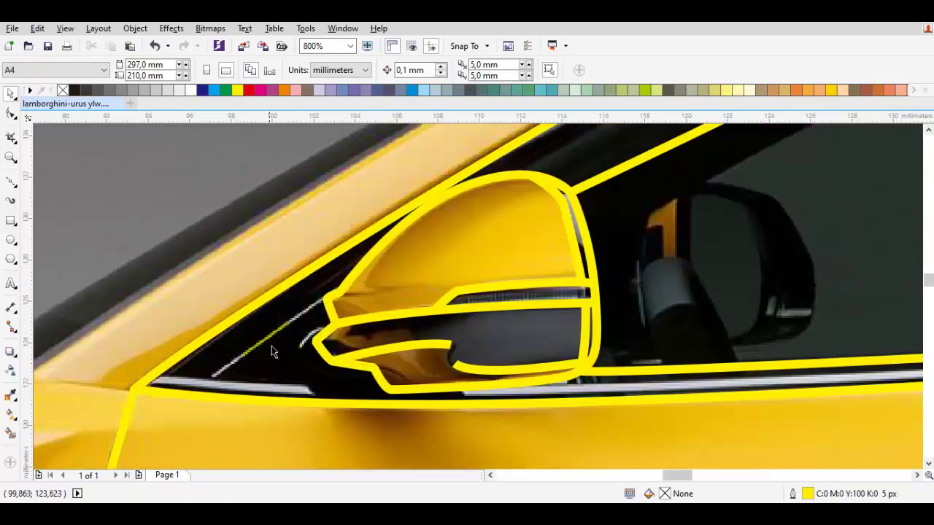
click(222, 373)
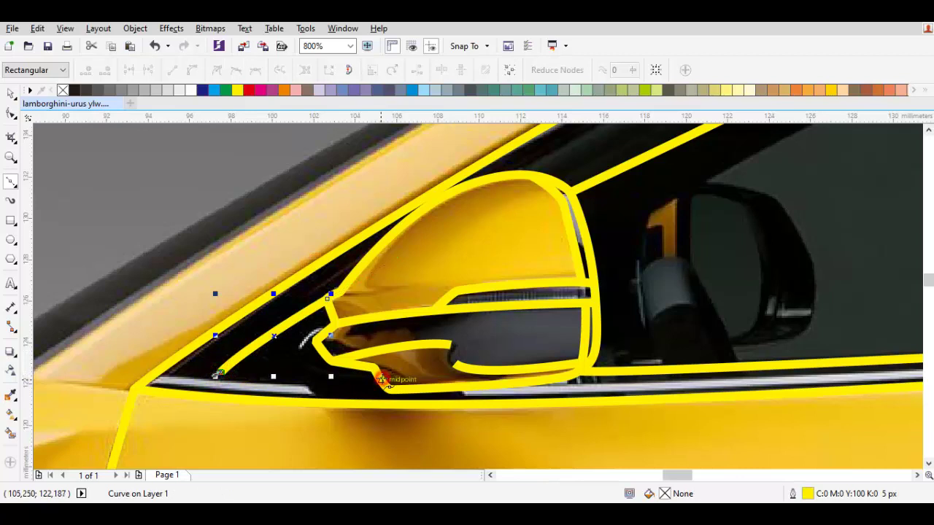
scroll(315, 343, up, 1)
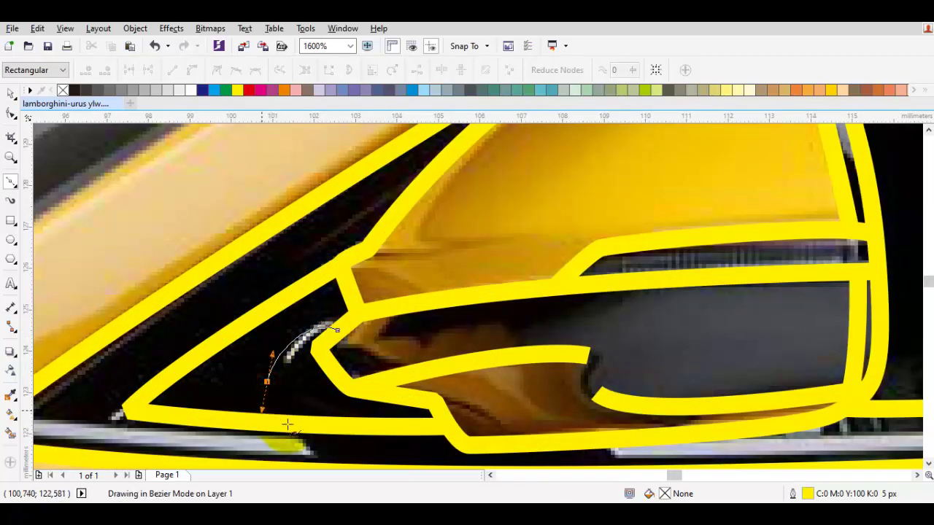
key(space)
key(space)
scroll(304, 426, down, 1)
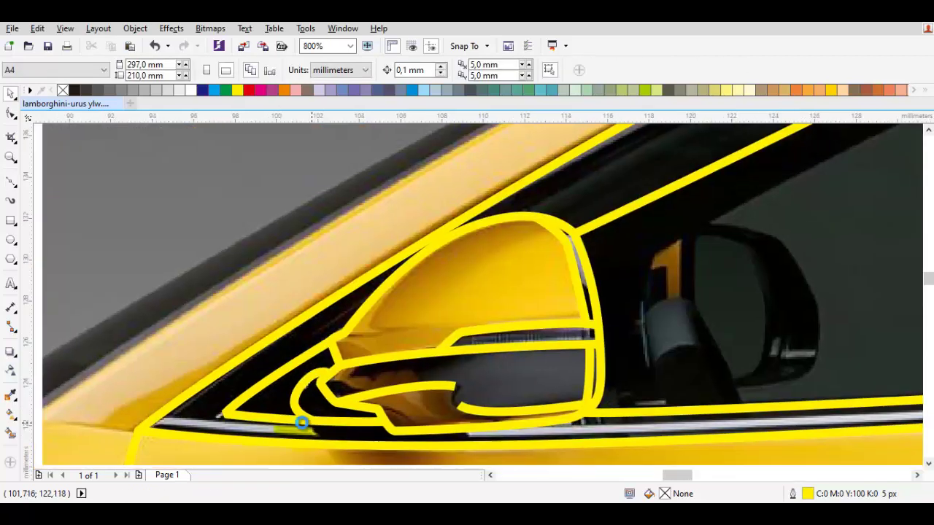
scroll(304, 427, down, 1)
scroll(305, 427, down, 1)
scroll(437, 343, up, 1)
key(space)
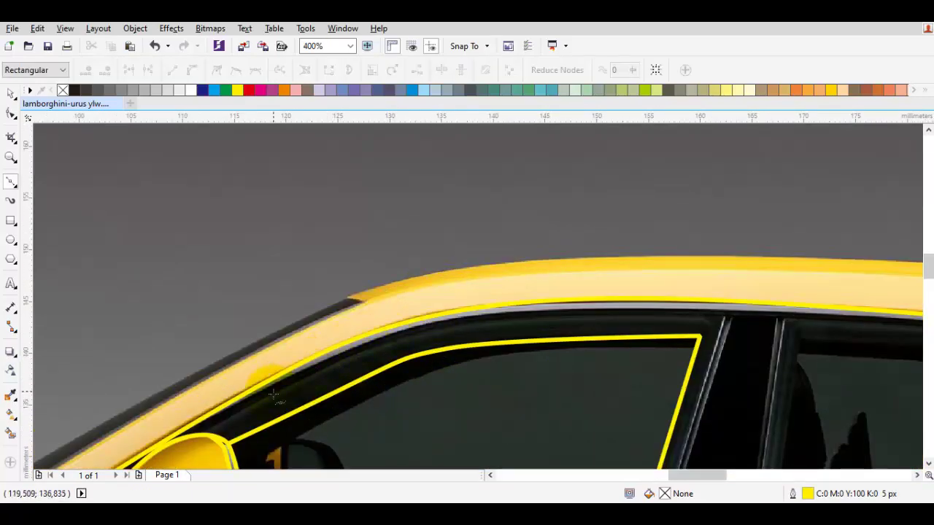
Start the window frame trace at the mirror and curve it along the upper frame
drag(209, 430, 259, 395)
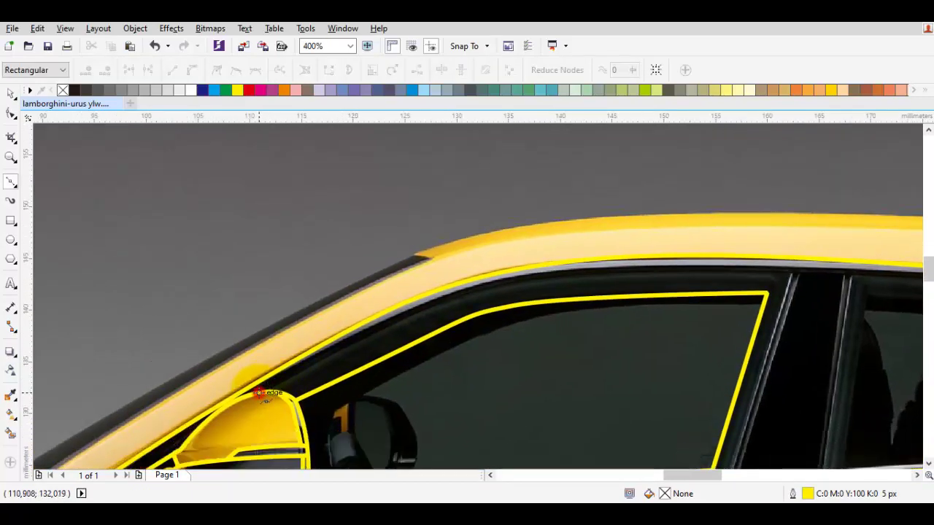
click(260, 394)
drag(489, 284, 557, 263)
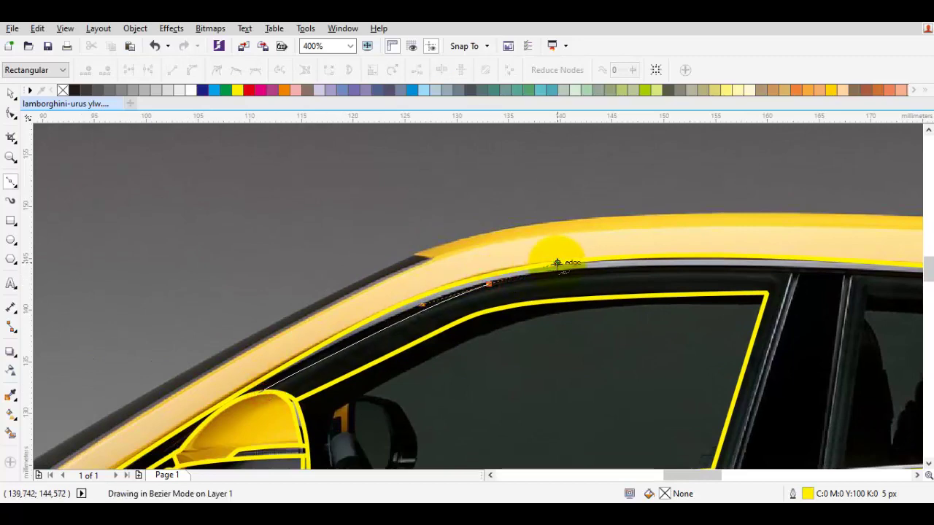
scroll(605, 270, right, 1)
scroll(584, 277, right, 2)
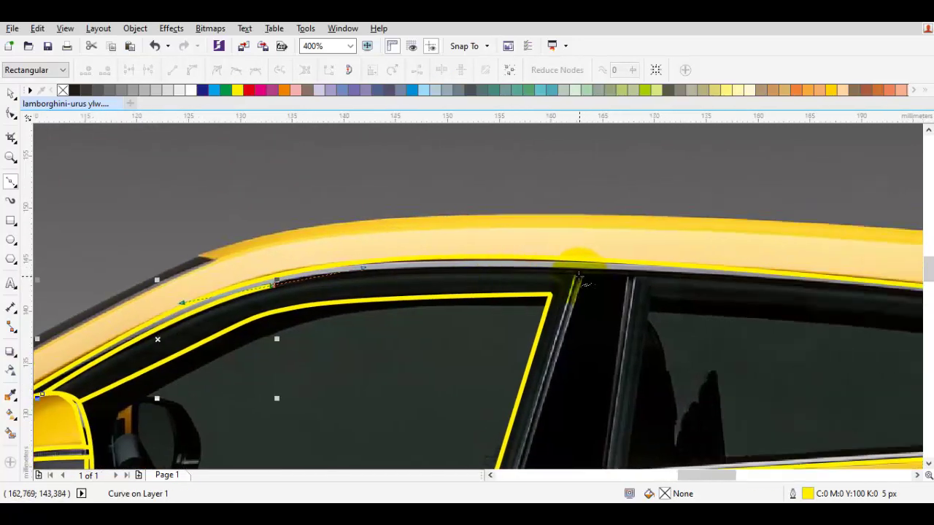
scroll(519, 398, up, 2)
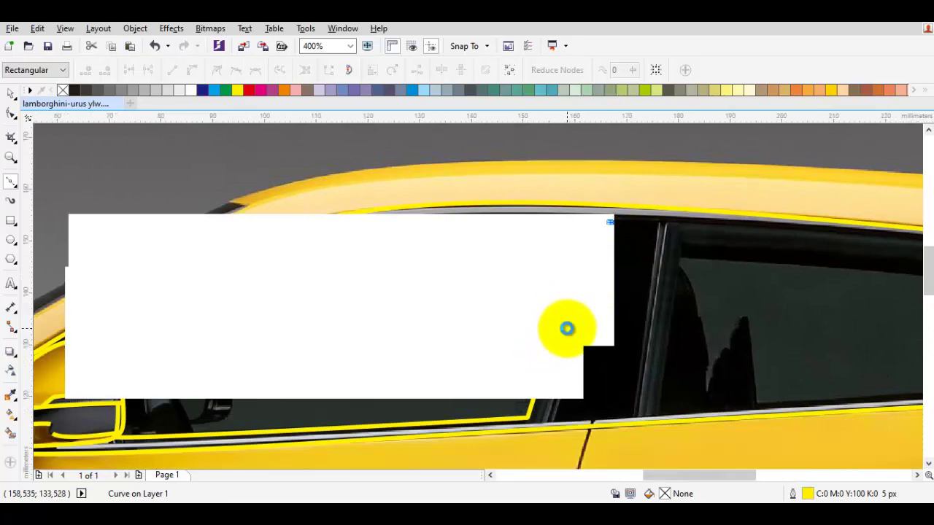
scroll(566, 365, up, 2)
scroll(562, 376, down, 2)
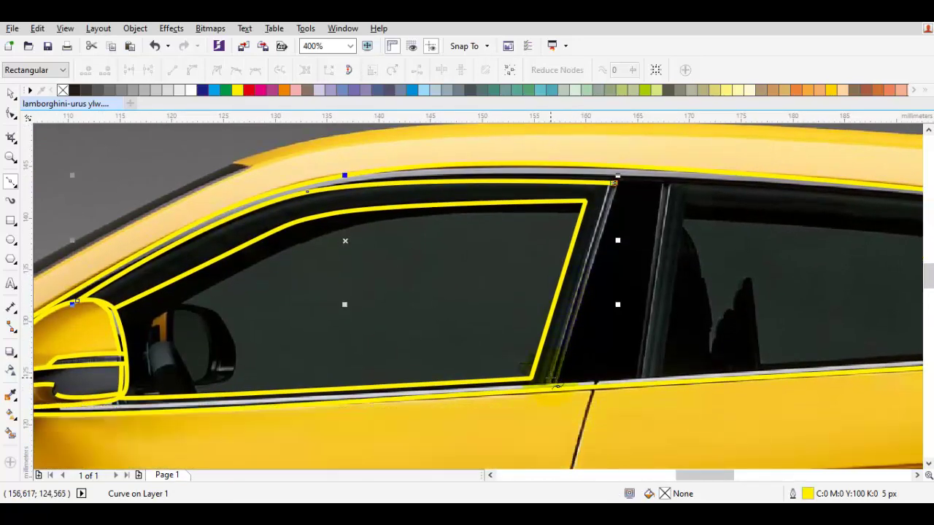
Continue the outline along the window's lower edge and close it at its start
click(553, 389)
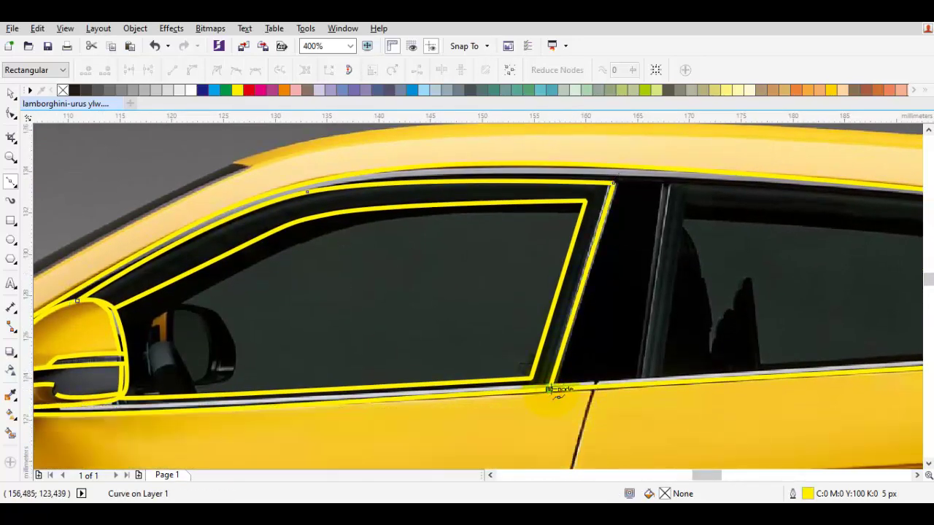
scroll(552, 390, up, 2)
scroll(555, 390, down, 2)
scroll(553, 387, up, 2)
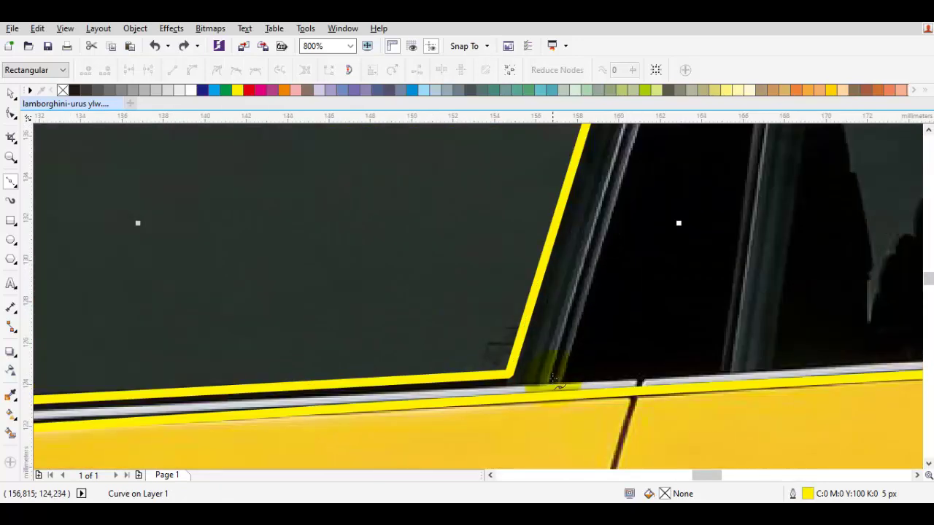
click(552, 376)
key(space)
scroll(558, 380, down, 2)
scroll(584, 350, down, 2)
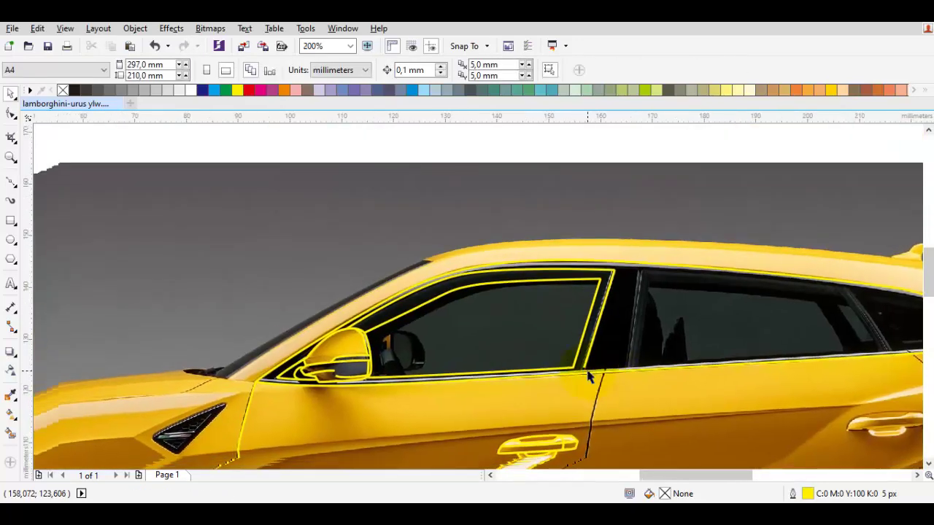
scroll(617, 313, up, 2)
scroll(566, 312, down, 2)
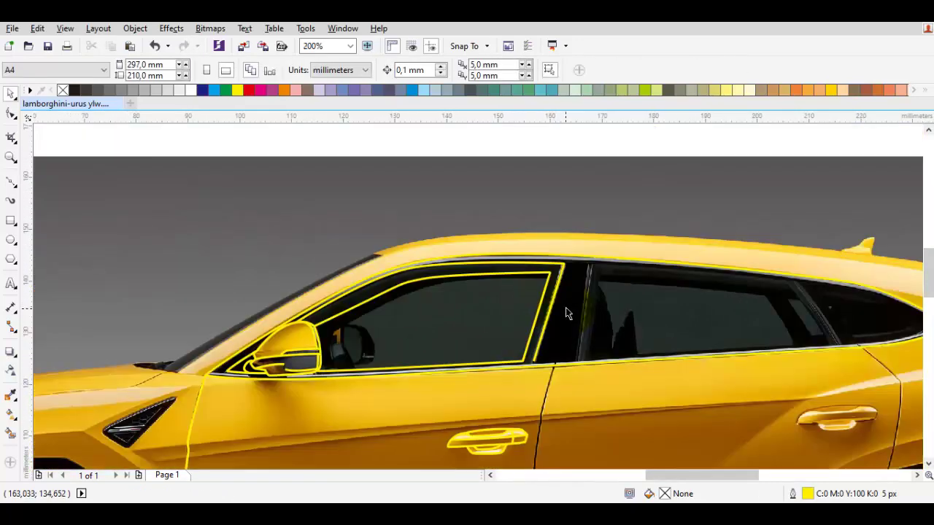
click(555, 212)
key(Delete)
scroll(567, 271, down, 2)
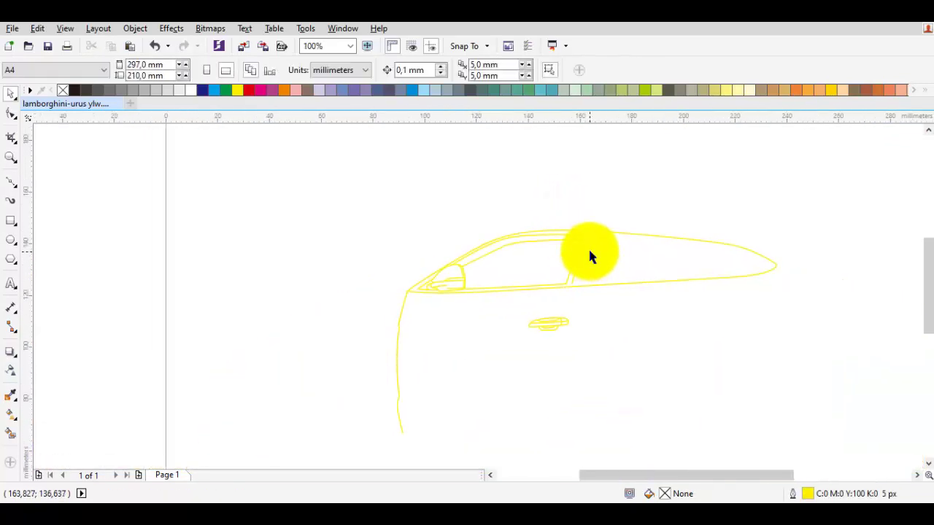
key(ctrl+z)
scroll(591, 251, down, 1)
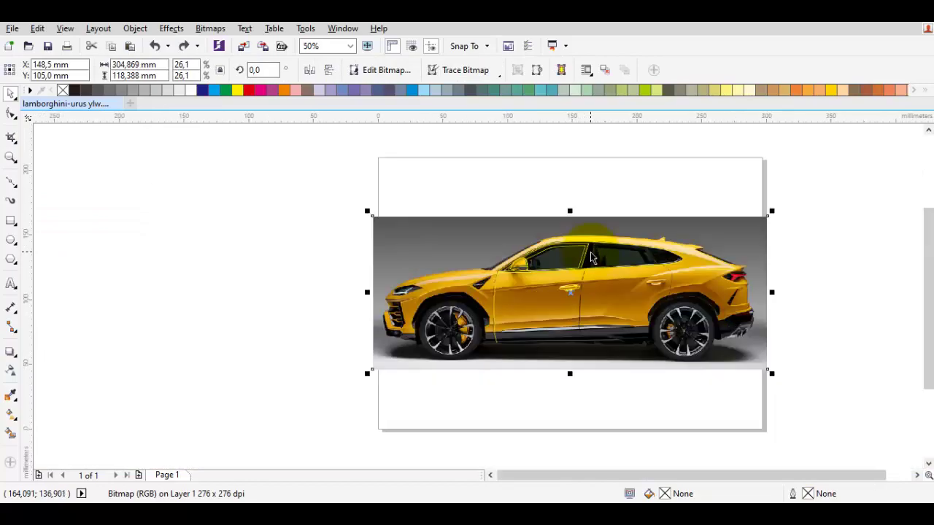
key(shift+F2)
Switch tools and adjust the view to prepare for tracing the front wheel
key(F10)
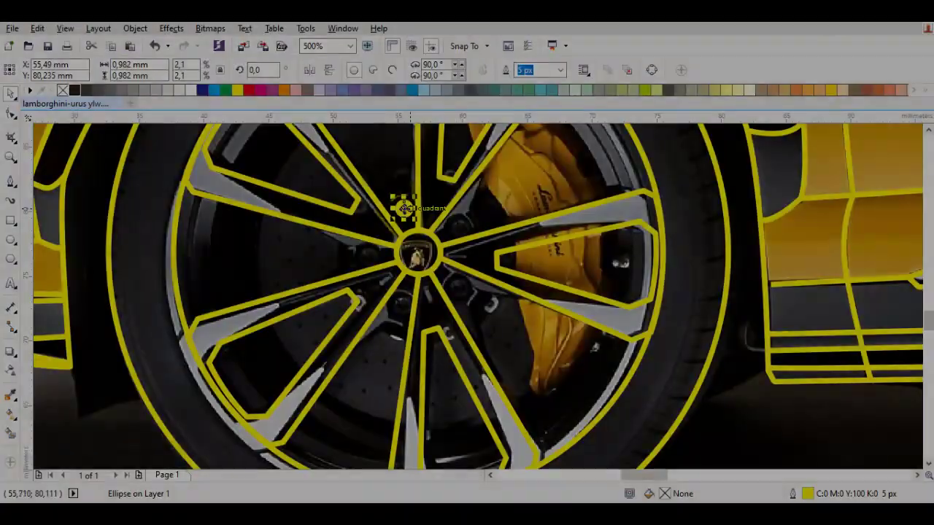
scroll(403, 209, up, 4)
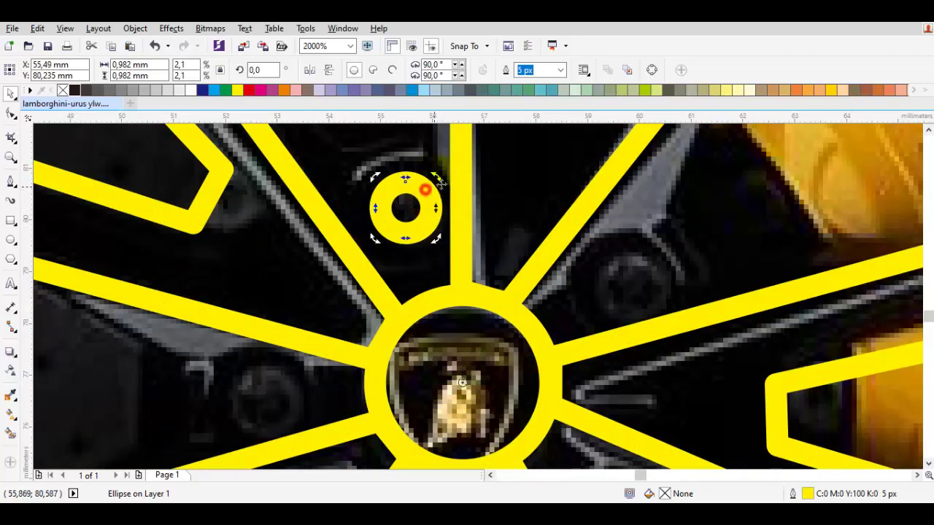
Rotate-duplicate the lug-bolt ring around the hub centre to make five bolt rings
drag(566, 206, 701, 274)
scroll(700, 276, down, 2)
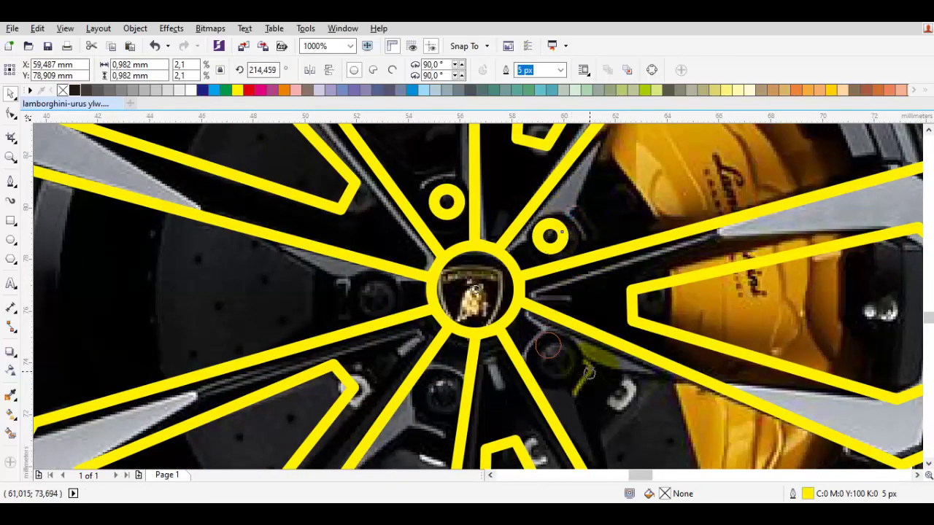
drag(589, 381, 580, 373)
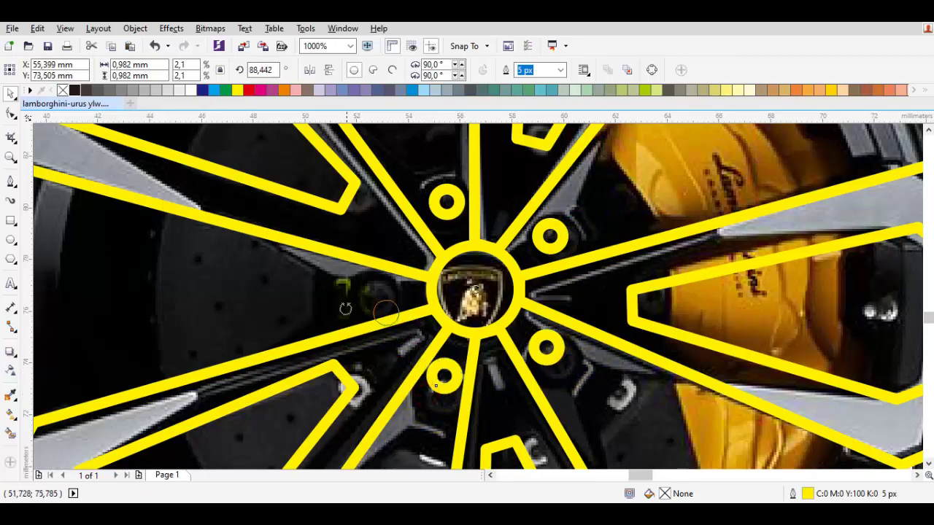
drag(332, 290, 334, 286)
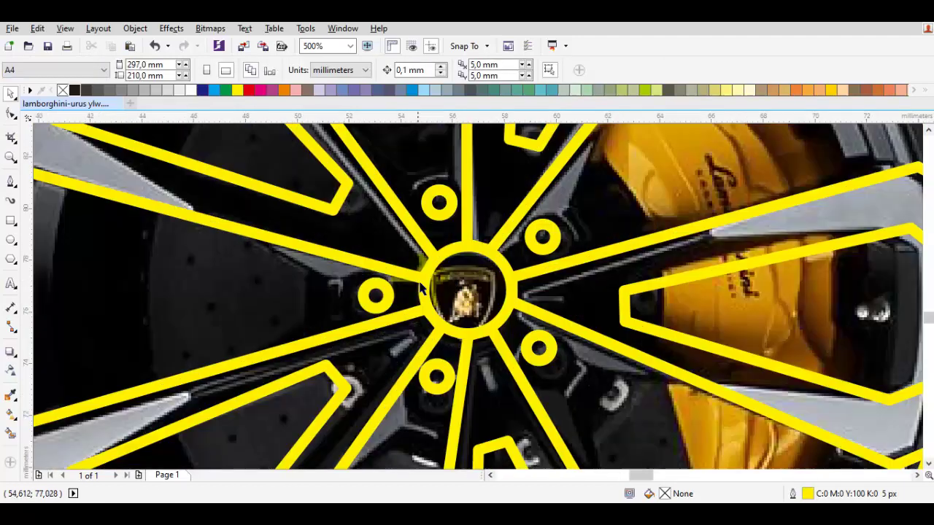
Scale a copy of the hub ring inward to circle the centre badge
click(471, 284)
scroll(470, 285, up, 2)
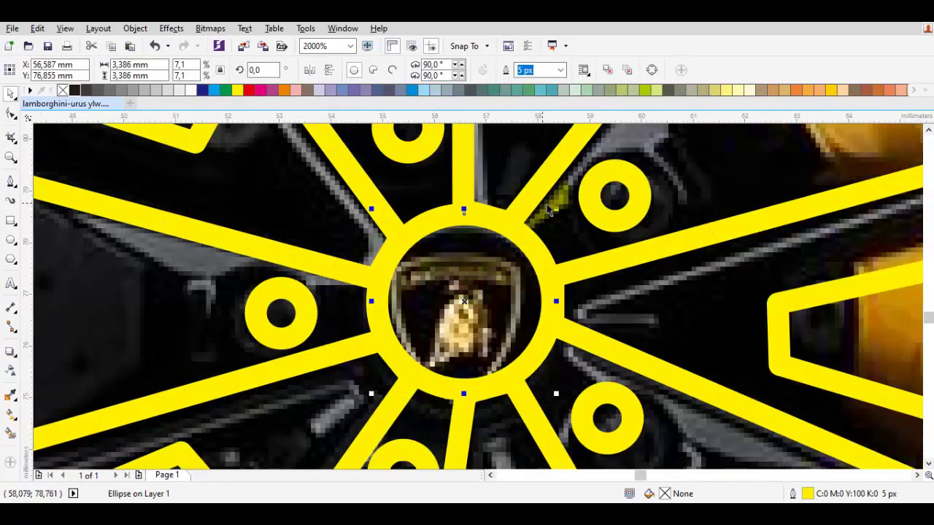
drag(557, 210, 538, 256)
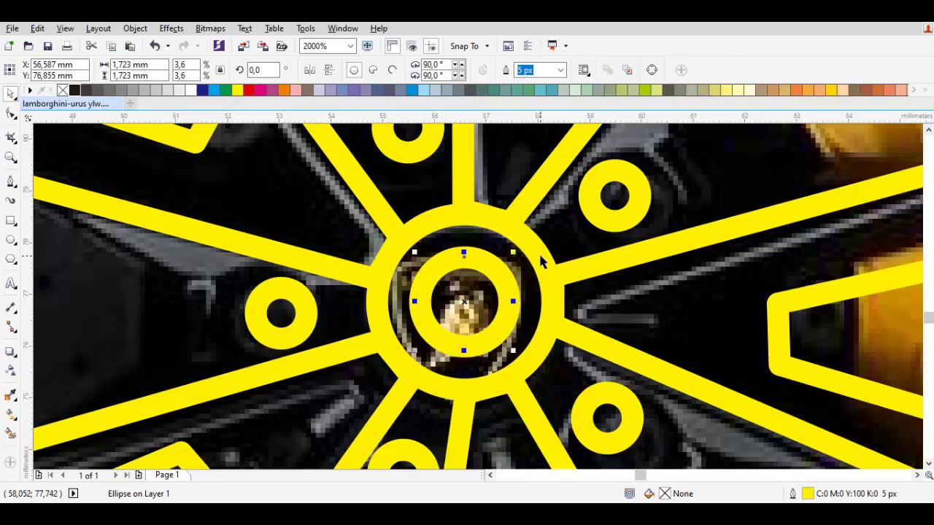
scroll(540, 259, down, 5)
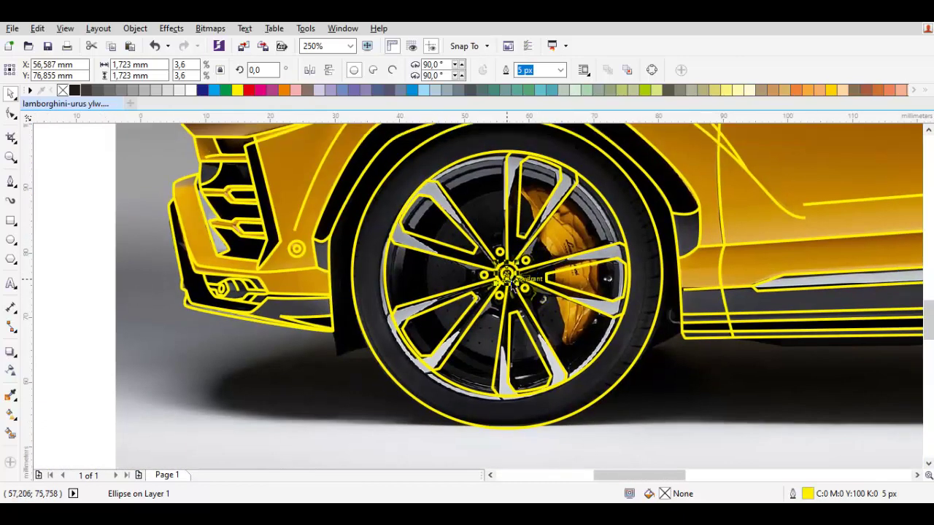
Shrink a copy of the large rim circle to form a smaller inner rim ring
scroll(517, 268, up, 2)
click(416, 271)
scroll(416, 271, down, 2)
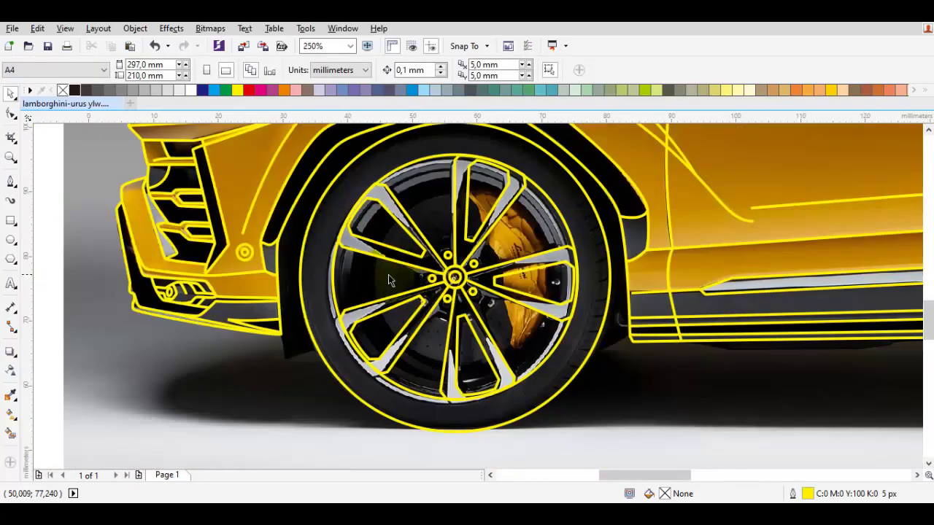
click(371, 276)
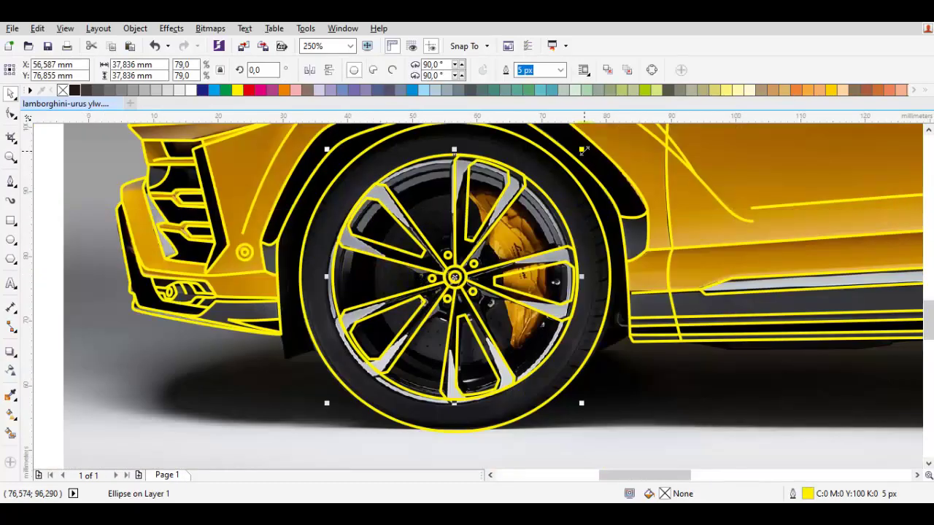
drag(581, 150, 571, 177)
scroll(556, 182, up, 1)
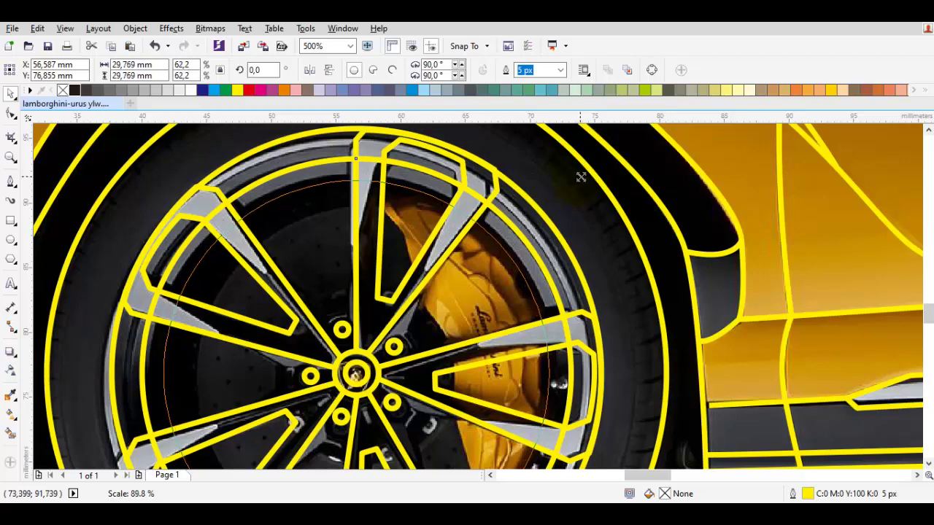
drag(571, 179, 578, 175)
Restack two selected wheel outlines relative to the spoke outline
shift+click(541, 267)
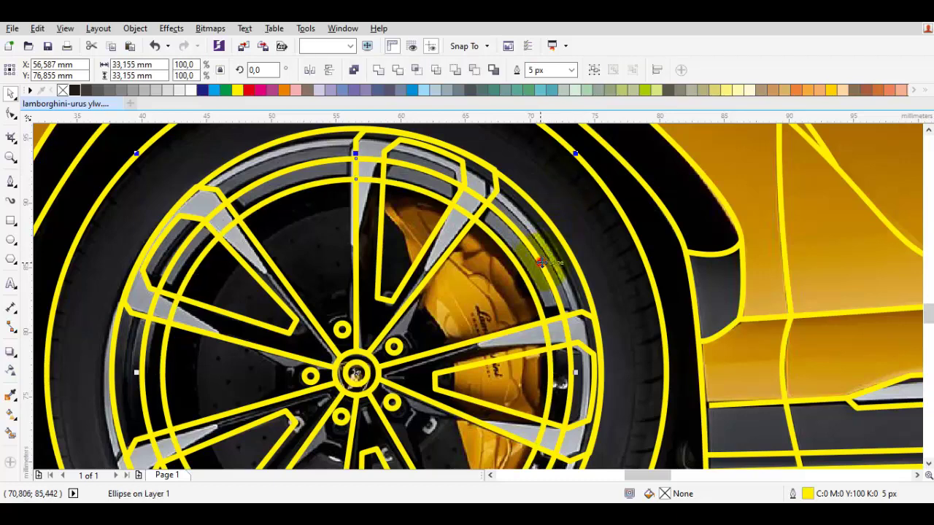
right_click(541, 264)
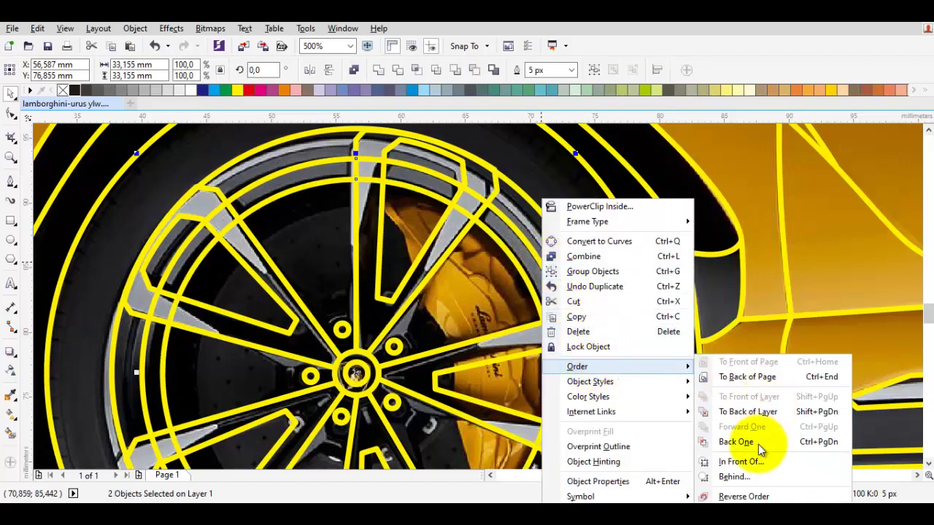
click(740, 461)
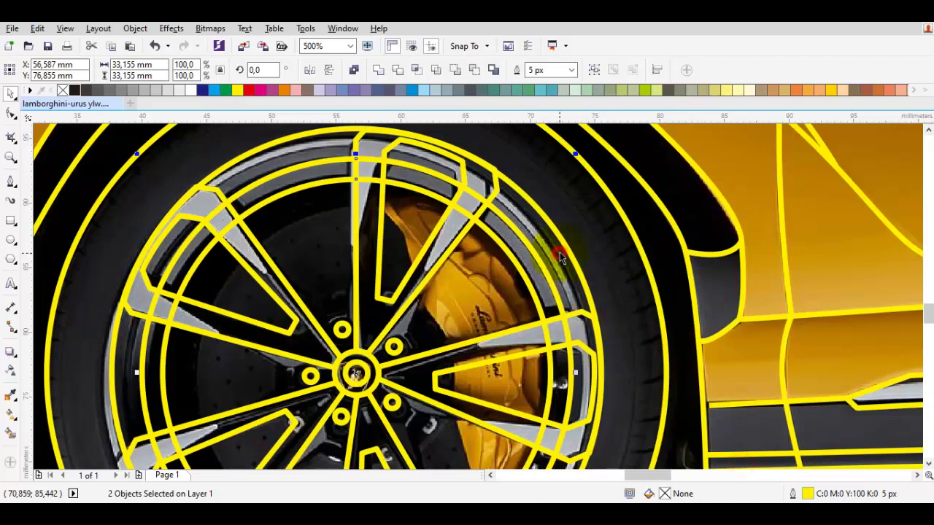
click(449, 237)
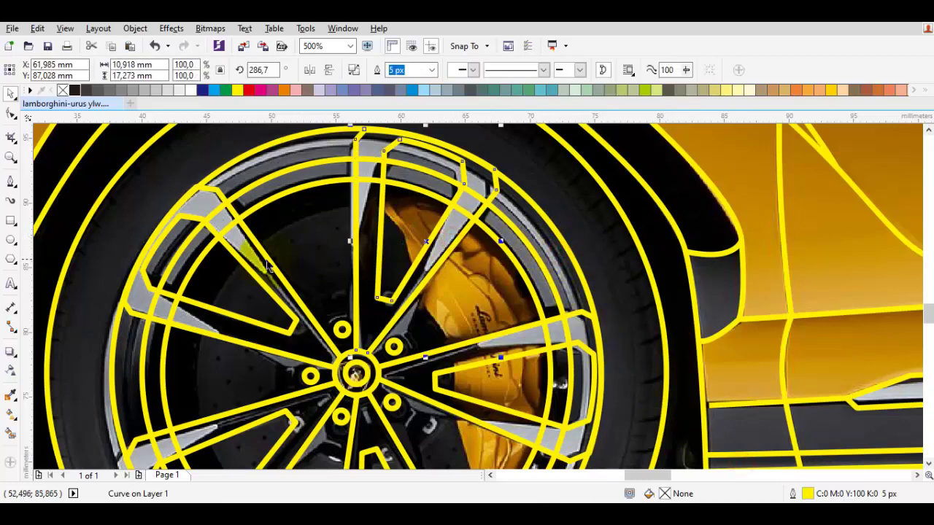
Select five spoke and rim outlines together and join them
shift+click(241, 244)
scroll(229, 281, down, 2)
shift+click(222, 323)
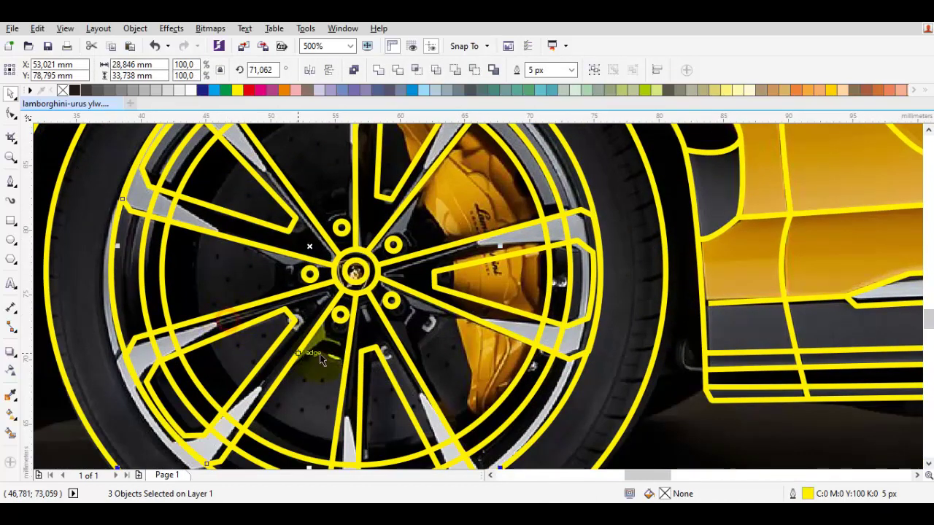
shift+click(355, 354)
shift+click(430, 303)
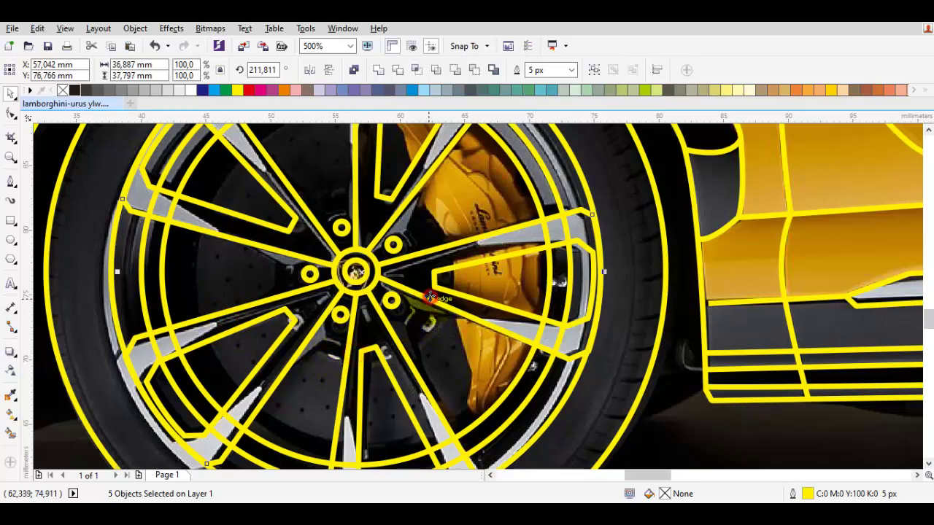
scroll(431, 302, down, 2)
click(385, 69)
Combine two pairs of spoke outlines into single curves
click(354, 184)
scroll(354, 184, up, 2)
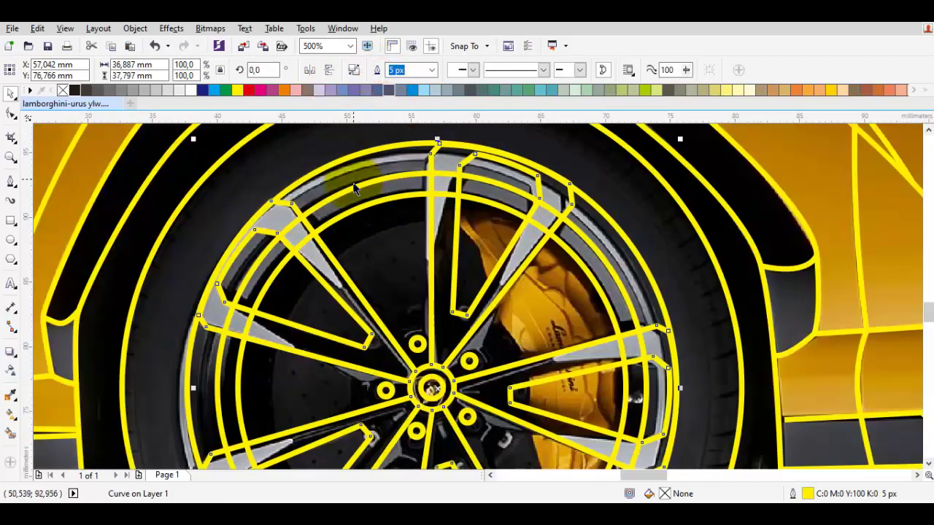
shift+click(353, 194)
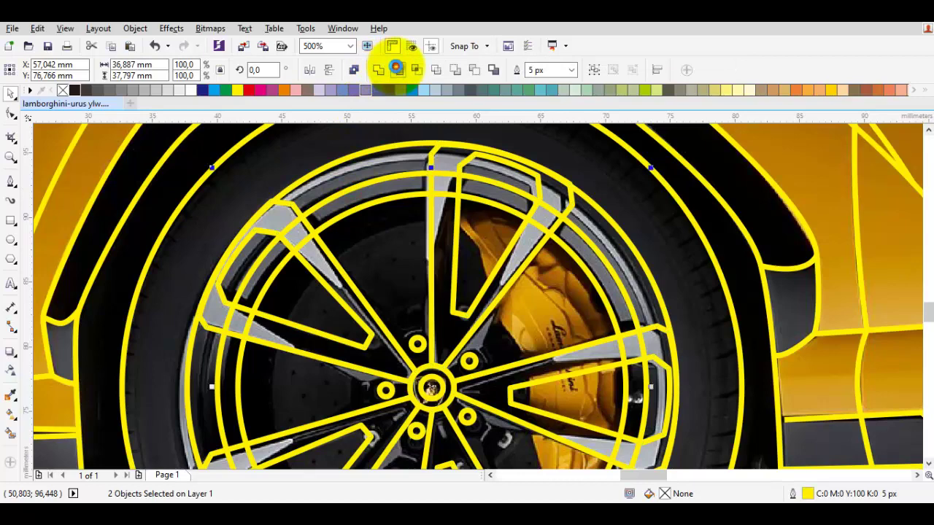
click(397, 64)
key(Escape)
click(288, 210)
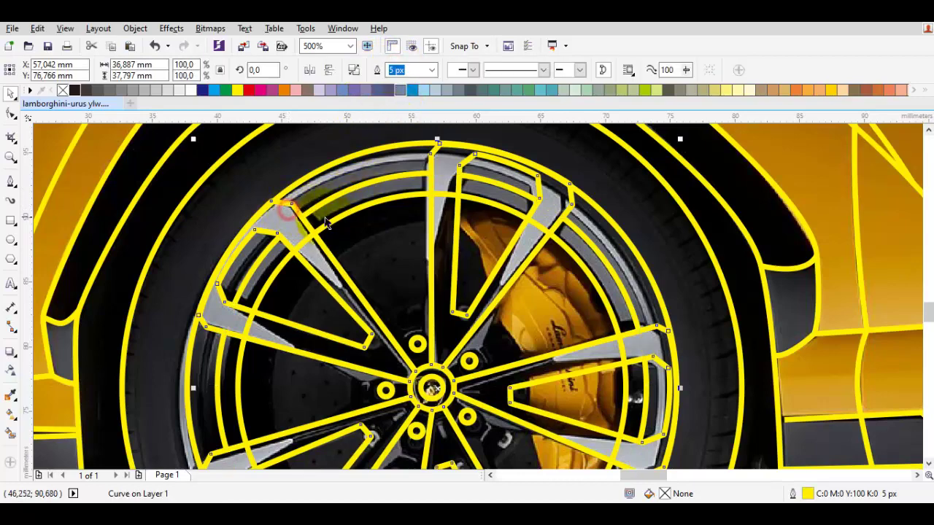
shift+click(335, 219)
click(396, 69)
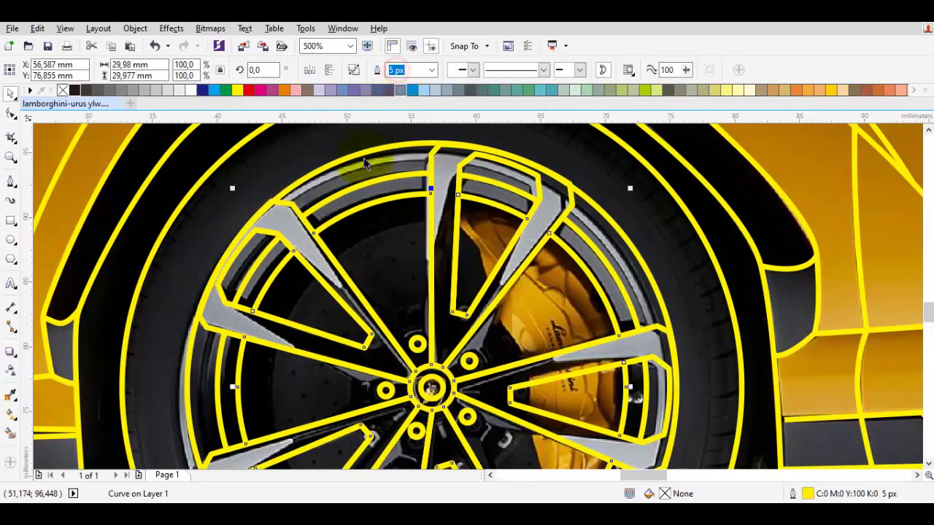
key(Escape)
Pan around the wheel and select the large wheel circle outline
scroll(324, 244, down, 2)
scroll(324, 241, up, 2)
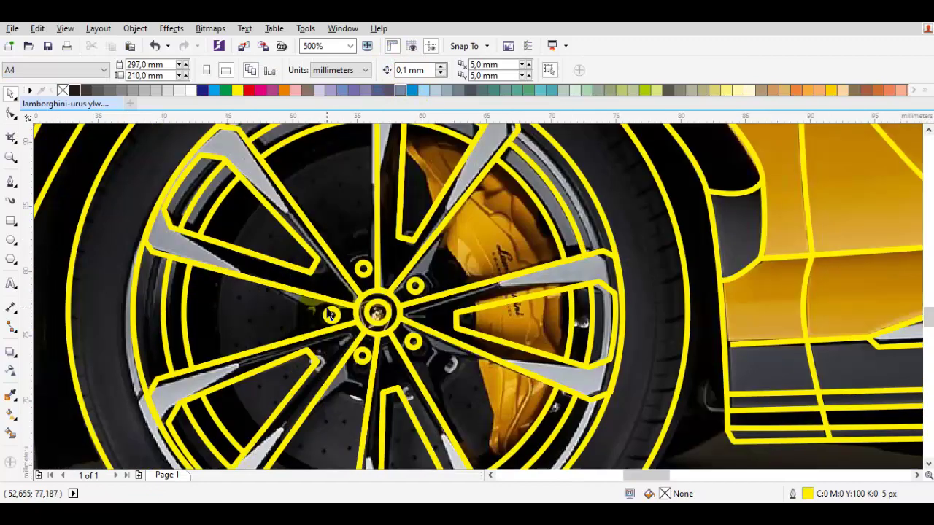
scroll(343, 280, down, 2)
scroll(332, 281, up, 2)
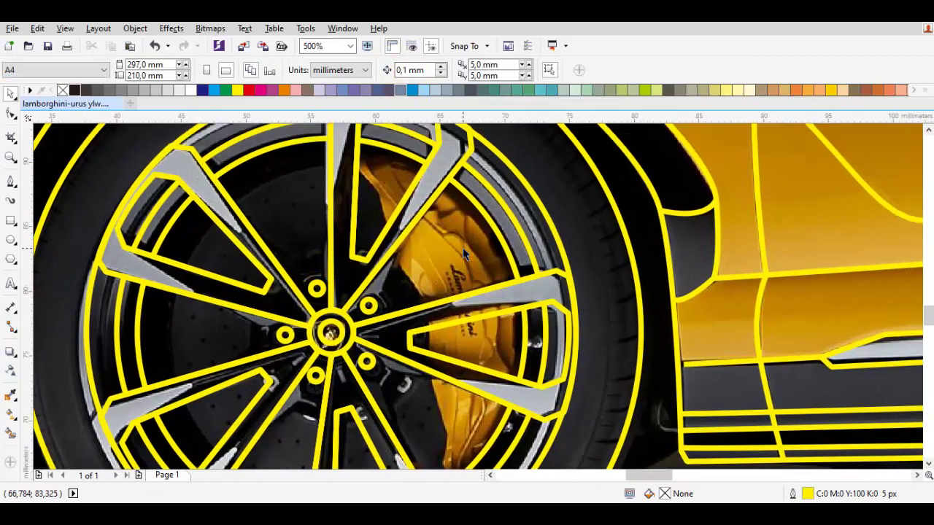
scroll(489, 235, right, 1)
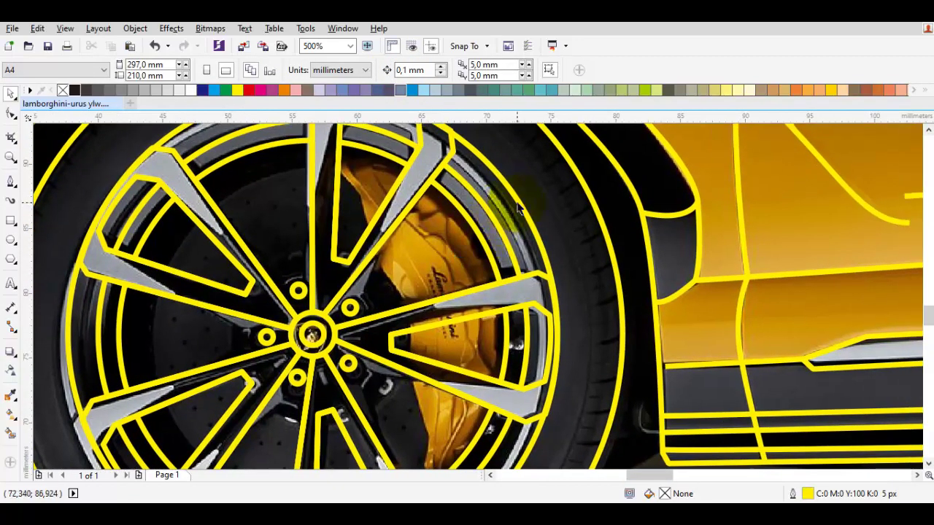
click(518, 208)
Scale a 24% copy of the wheel circle around the hub and combine it with the spoke curve
scroll(529, 255, up, 3)
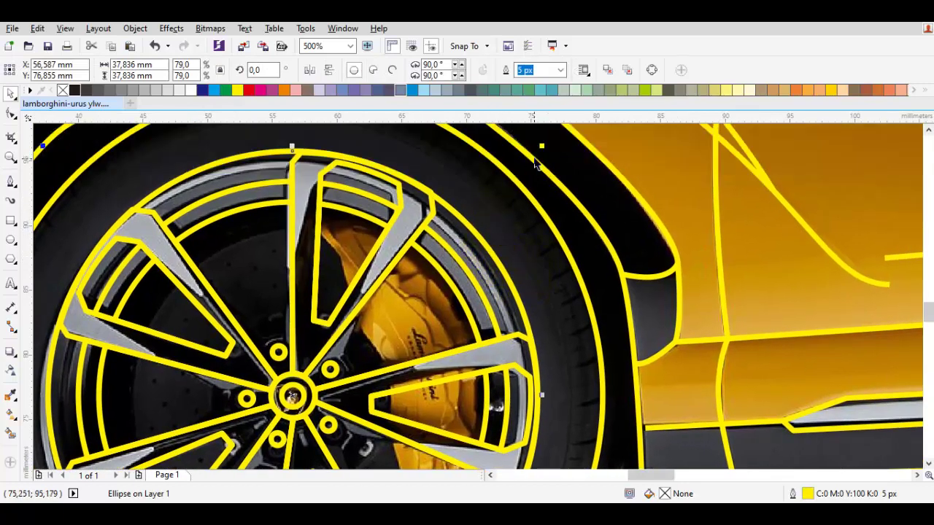
drag(541, 148, 446, 305)
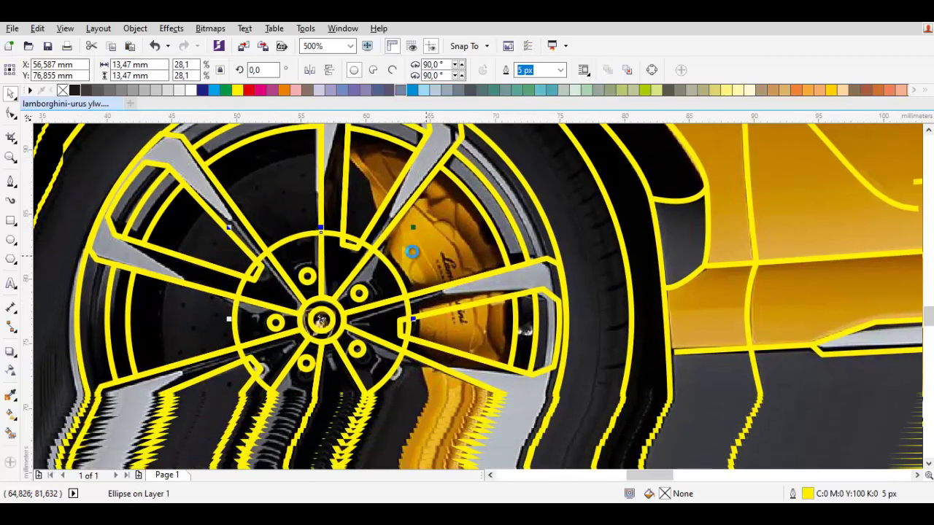
scroll(387, 240, up, 4)
click(387, 239)
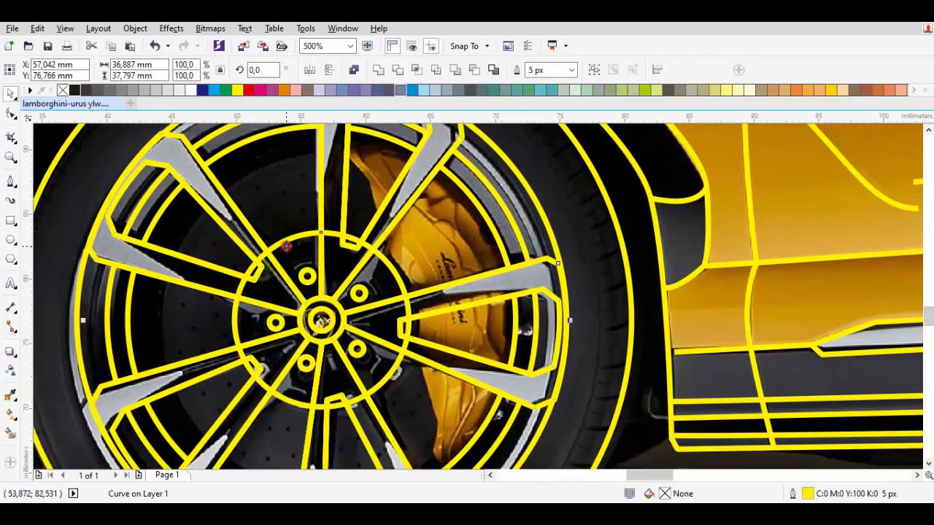
shift+click(287, 247)
click(403, 72)
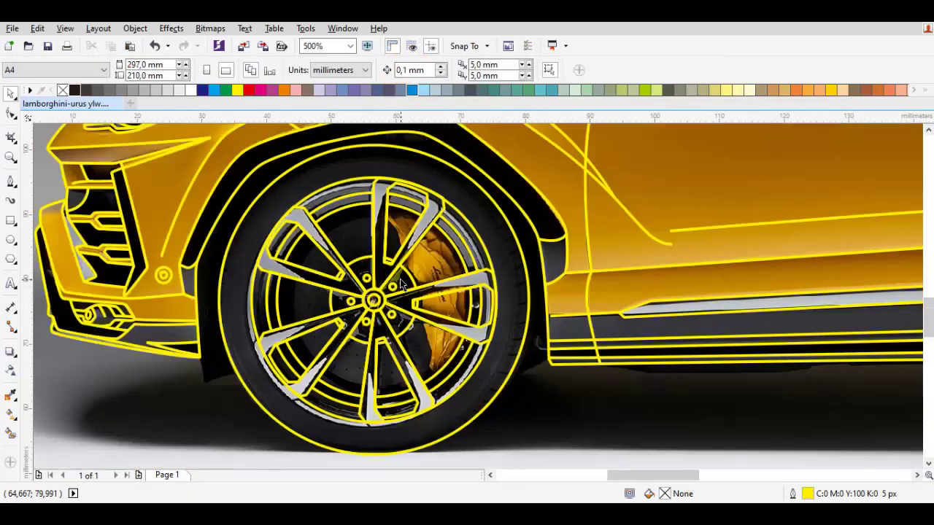
Undo the combine and shrink the hub circle slightly further
scroll(380, 262, up, 2)
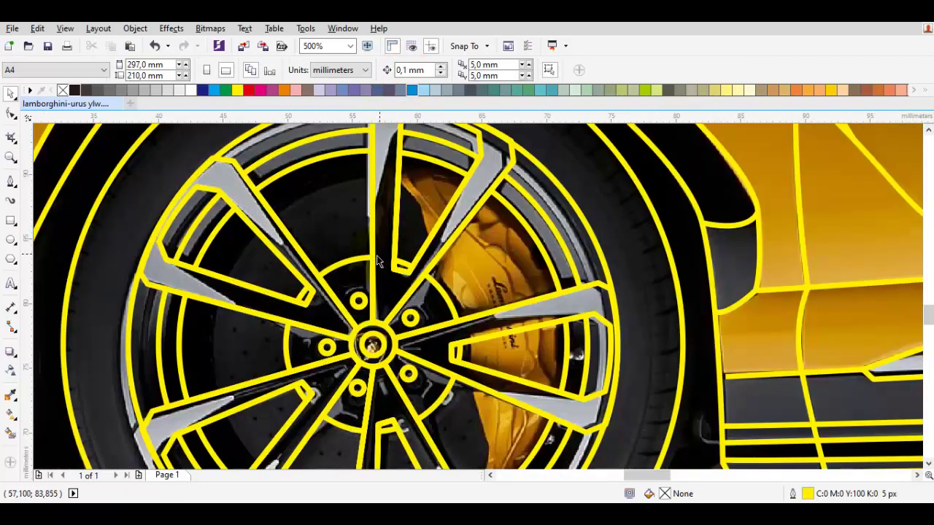
scroll(328, 277, right, 1)
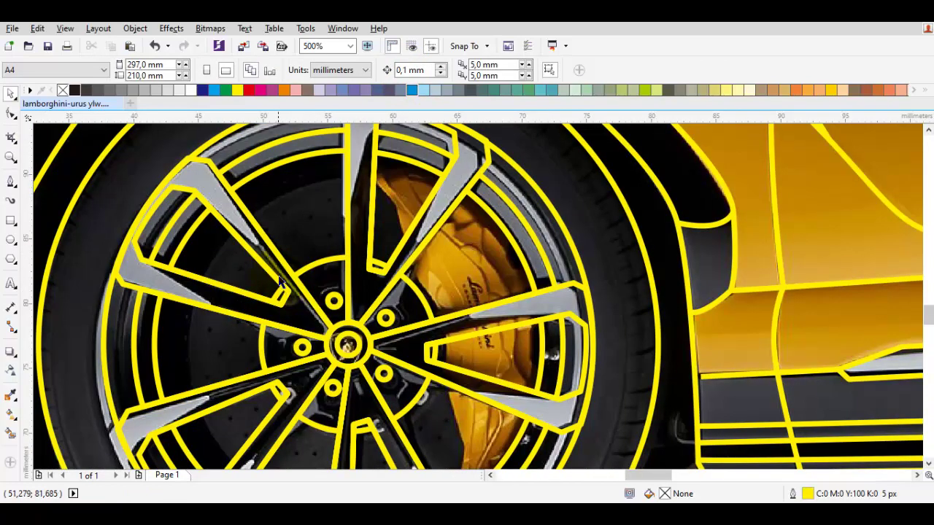
key(ctrl+z)
click(374, 271)
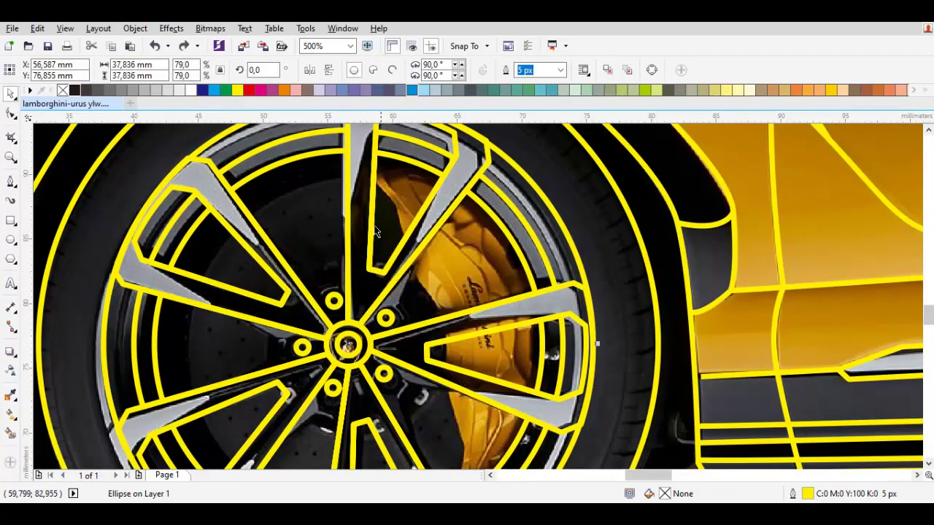
click(188, 45)
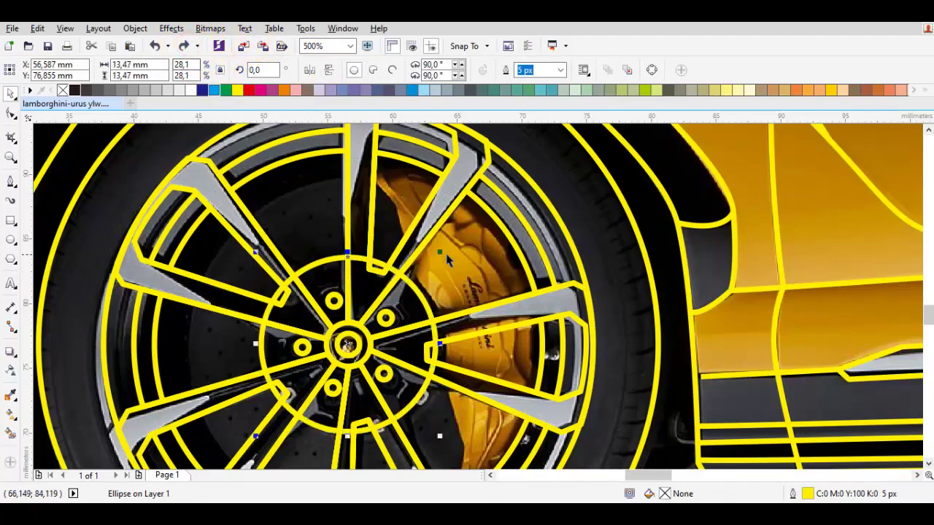
drag(440, 251, 445, 268)
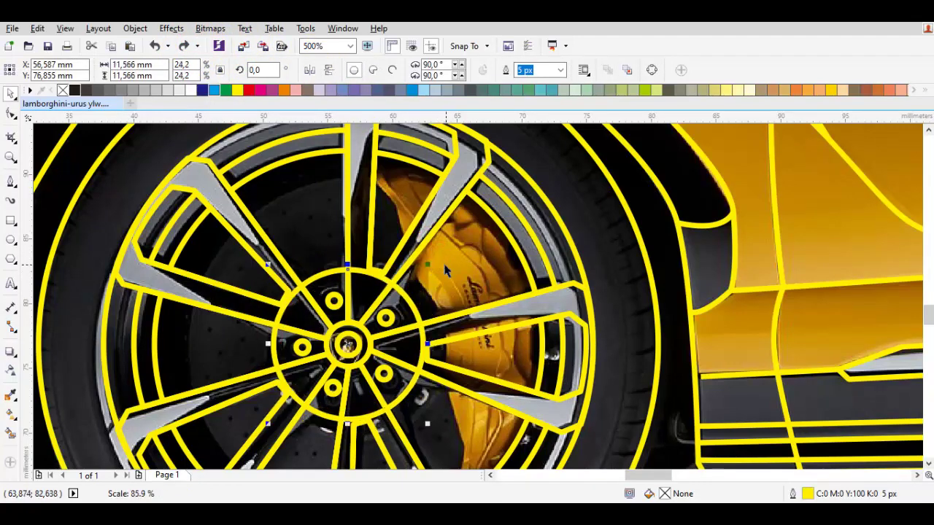
Combine the spoke outline and hub circle into one curve
click(351, 236)
shift+click(327, 276)
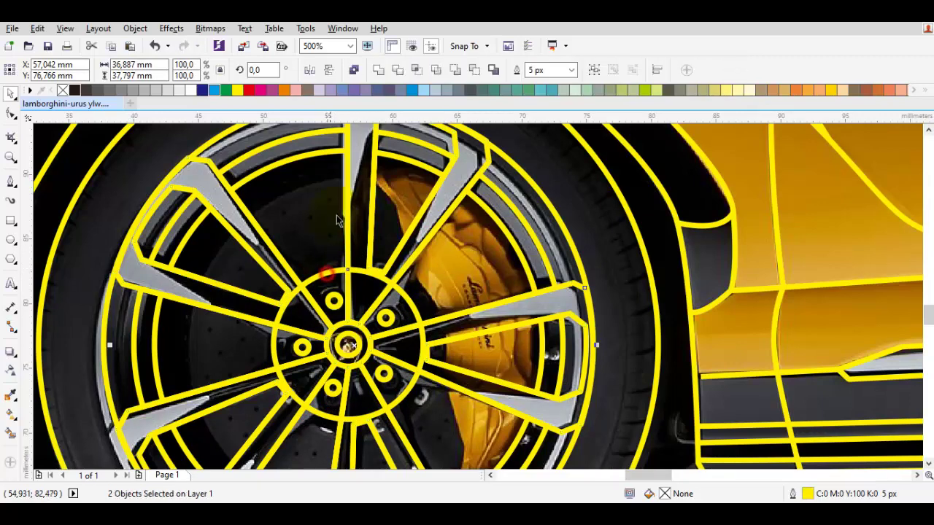
click(399, 71)
key(Escape)
scroll(451, 298, down, 2)
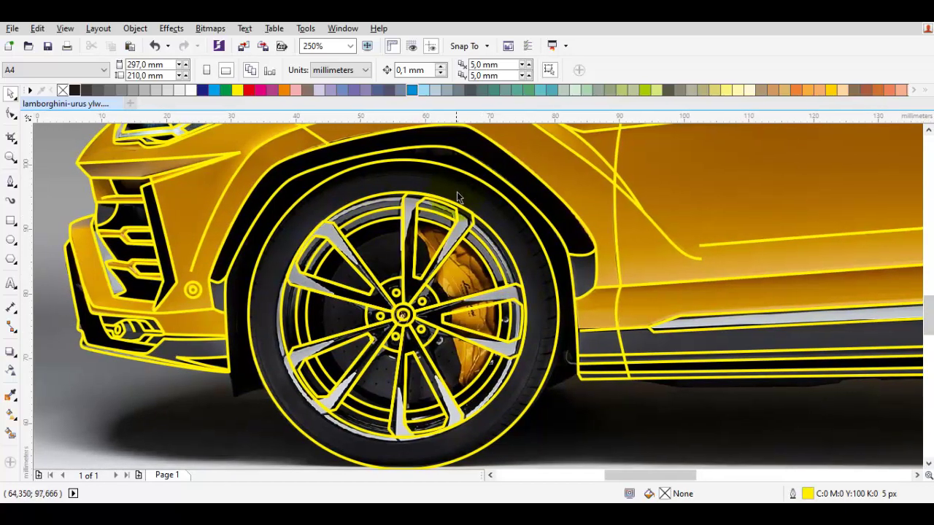
Make a 52% copy of the tyre circle as a mid-sized inner ring
scroll(386, 359, up, 2)
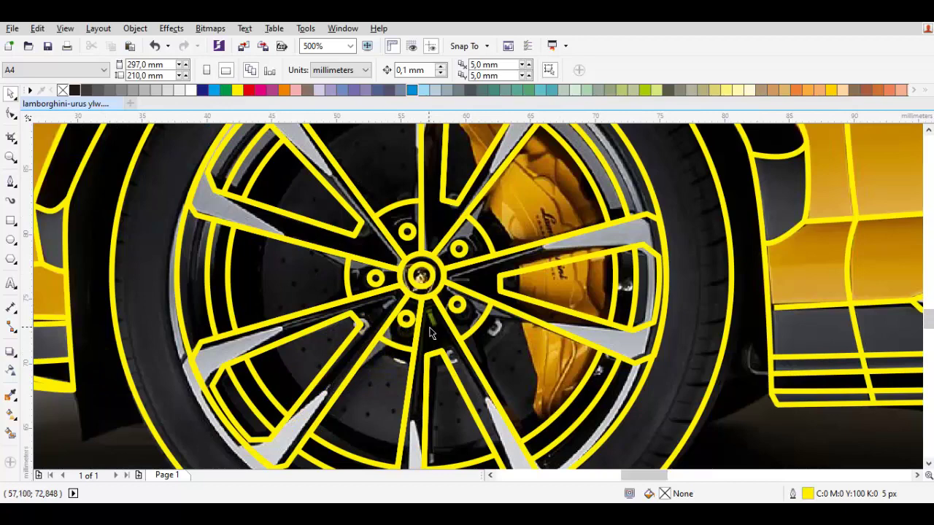
scroll(339, 340, down, 2)
scroll(339, 232, up, 2)
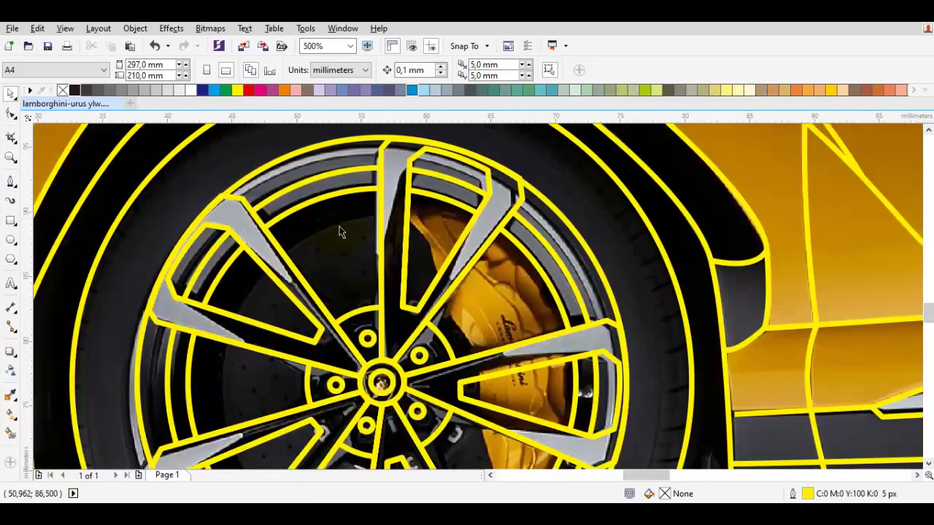
scroll(339, 232, down, 1)
click(536, 164)
scroll(528, 202, down, 1)
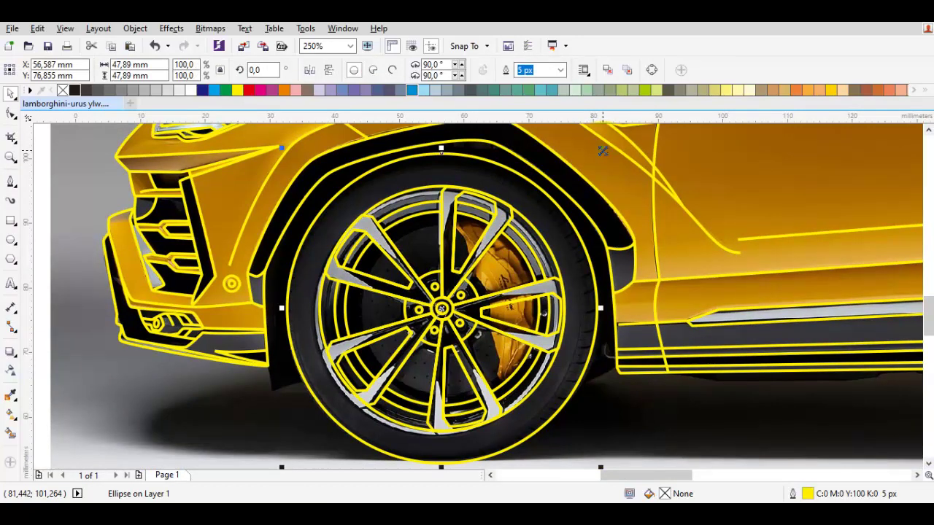
drag(603, 152, 556, 226)
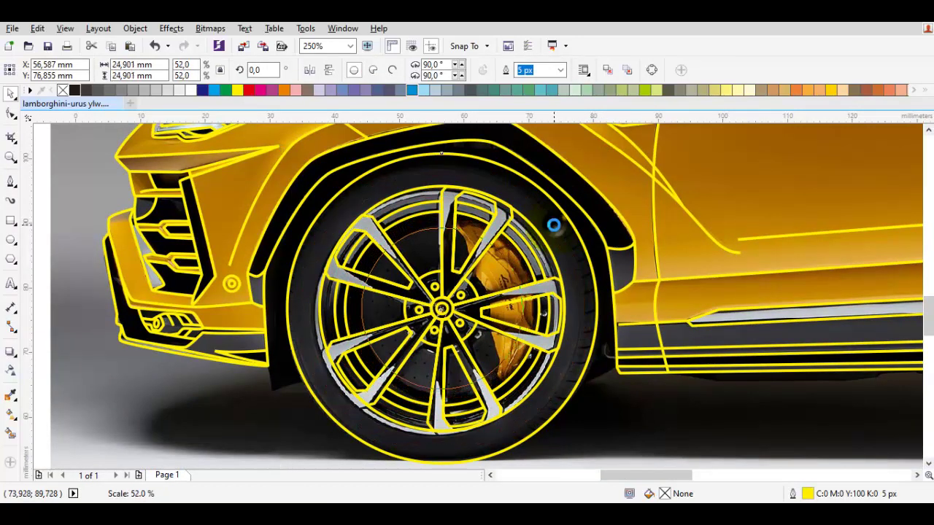
drag(553, 230, 554, 226)
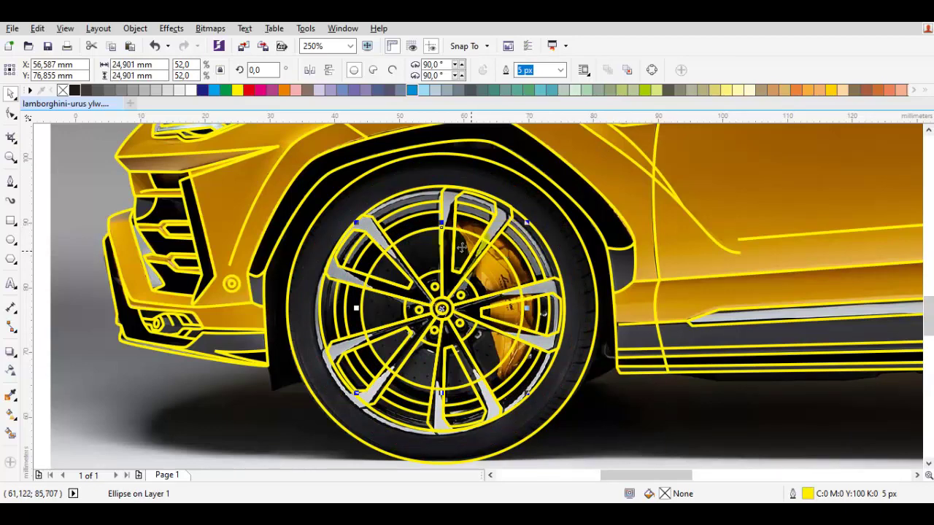
scroll(462, 248, up, 2)
key(Escape)
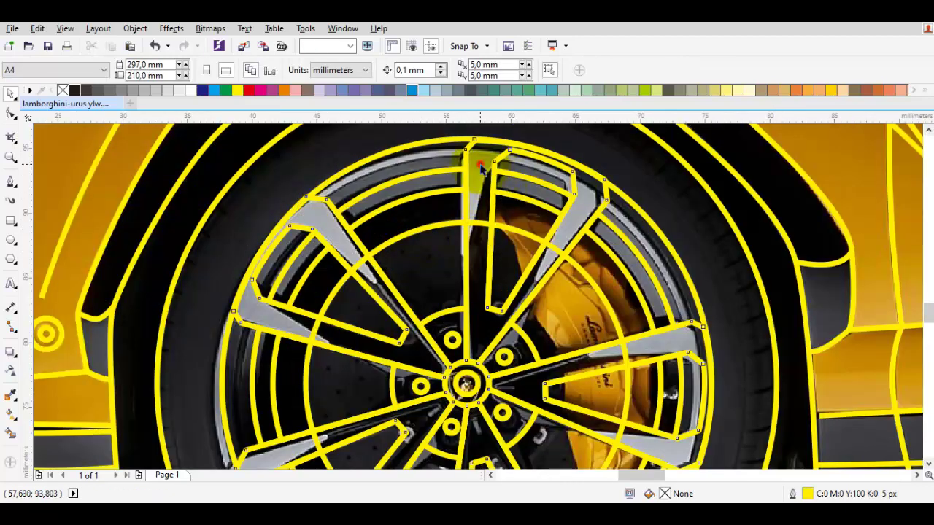
Give two wheel curves the matching 5 px yellow outline width
click(480, 167)
shift+click(433, 244)
click(401, 71)
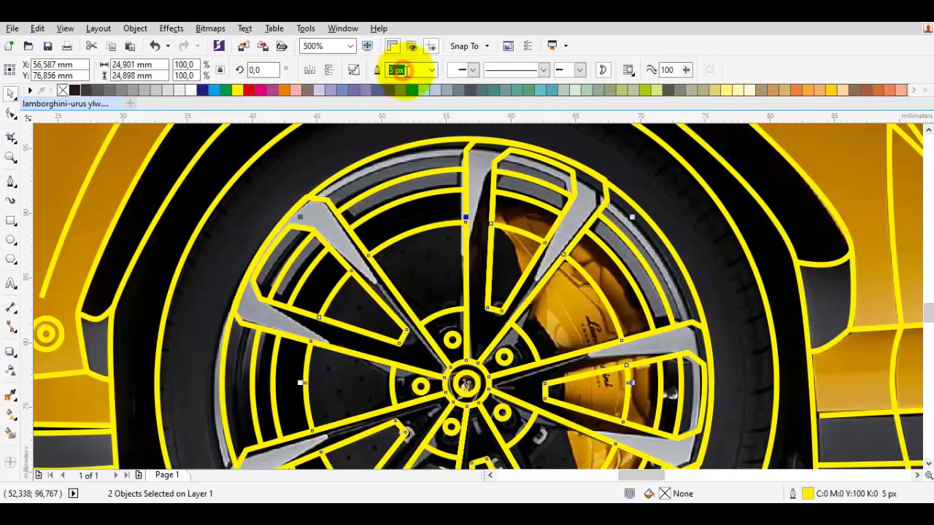
key(Escape)
scroll(410, 219, right, 3)
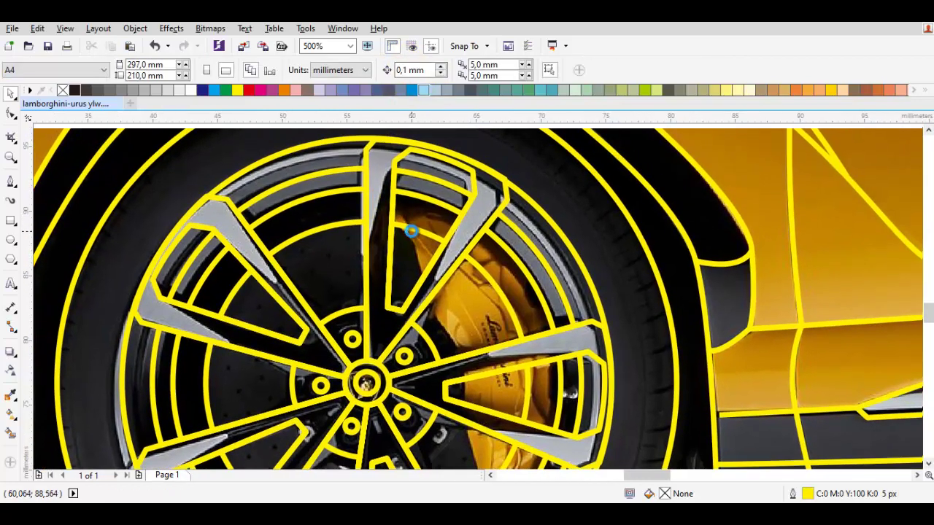
scroll(411, 232, up, 1)
scroll(413, 230, down, 1)
scroll(407, 243, down, 1)
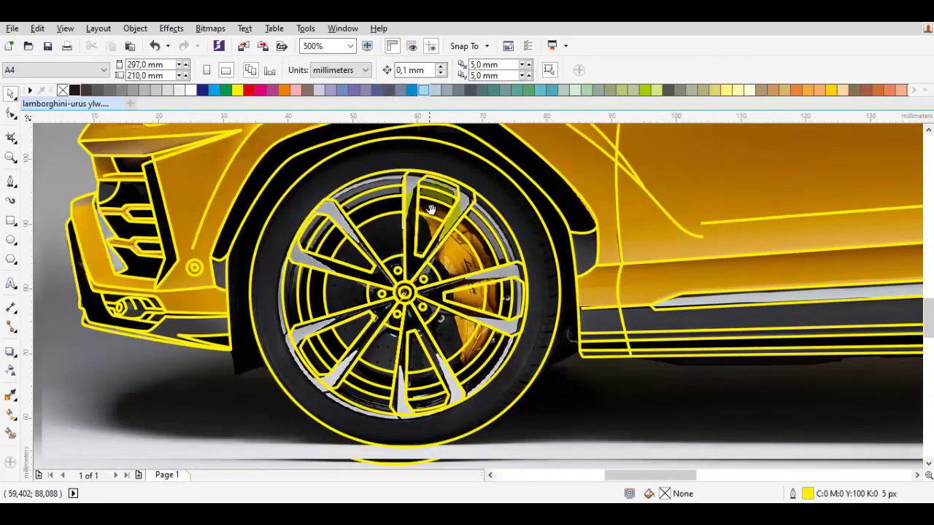
scroll(414, 259, up, 1)
scroll(414, 260, down, 1)
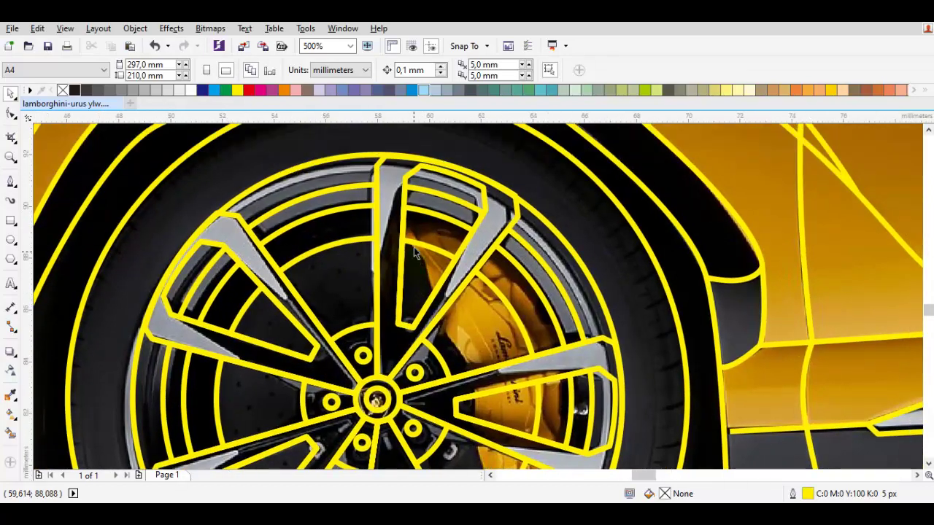
scroll(438, 273, up, 2)
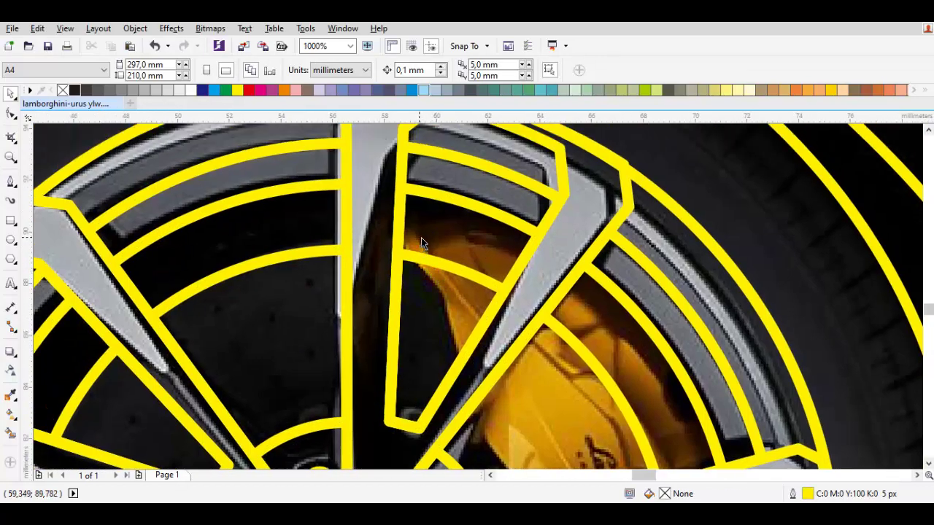
Inspect the spoke outline curve's nodes with the Shape tool
key(F10)
drag(429, 240, 371, 230)
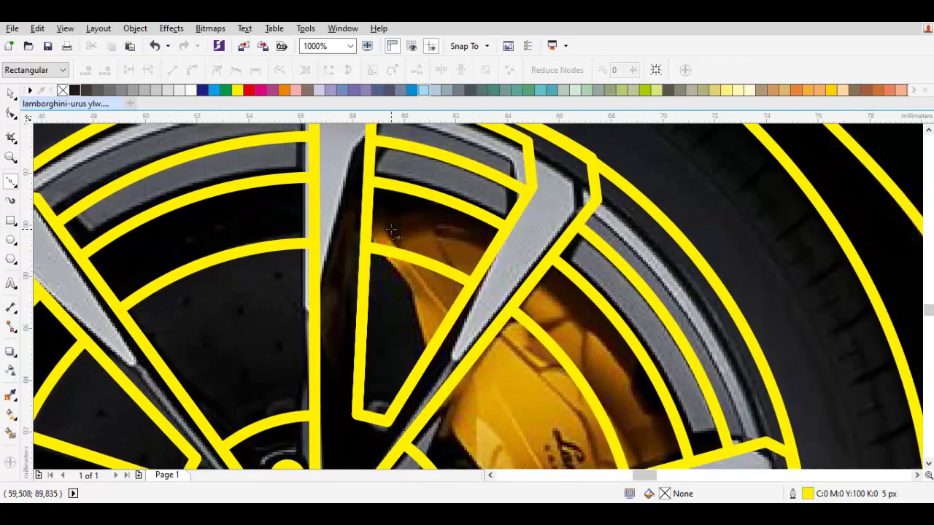
click(373, 229)
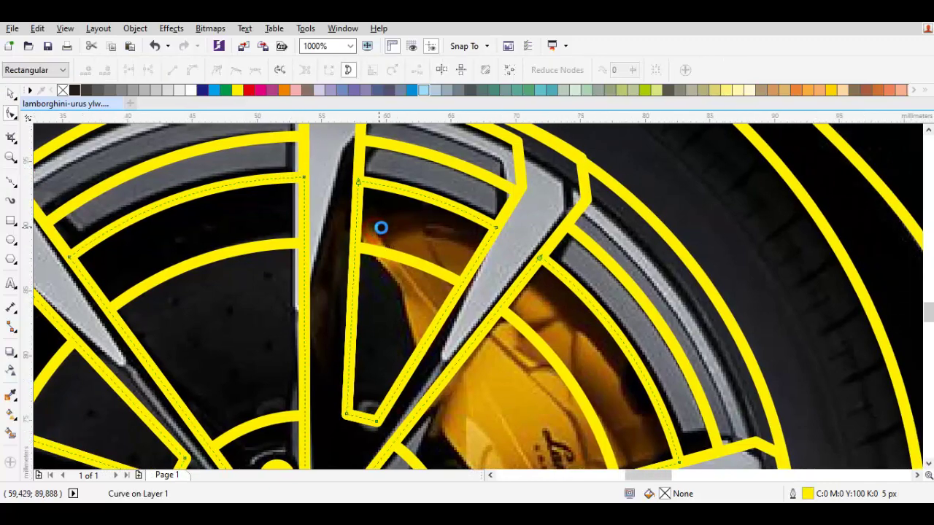
scroll(382, 226, down, 1)
key(space)
key(Escape)
scroll(398, 243, down, 2)
scroll(387, 232, up, 1)
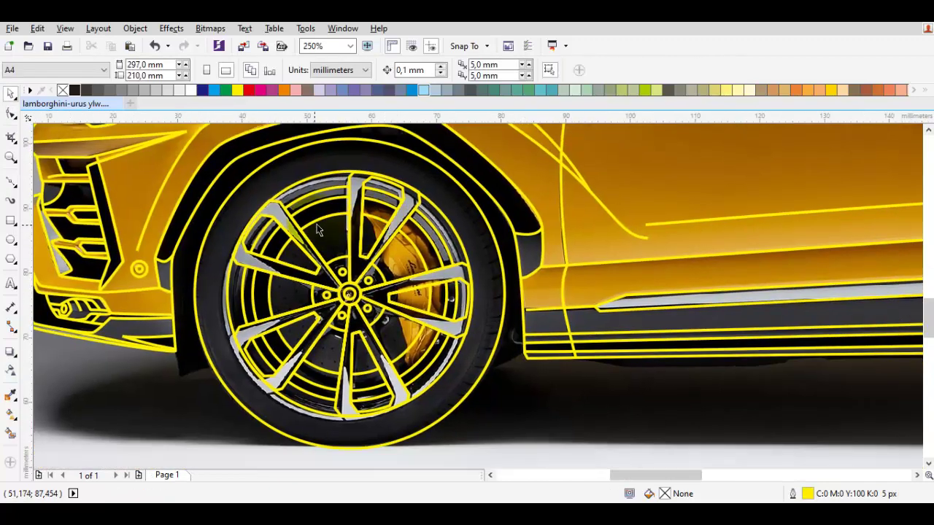
Temporarily delete the car photo to check the tracing, then restore it
scroll(333, 230, down, 1)
click(463, 335)
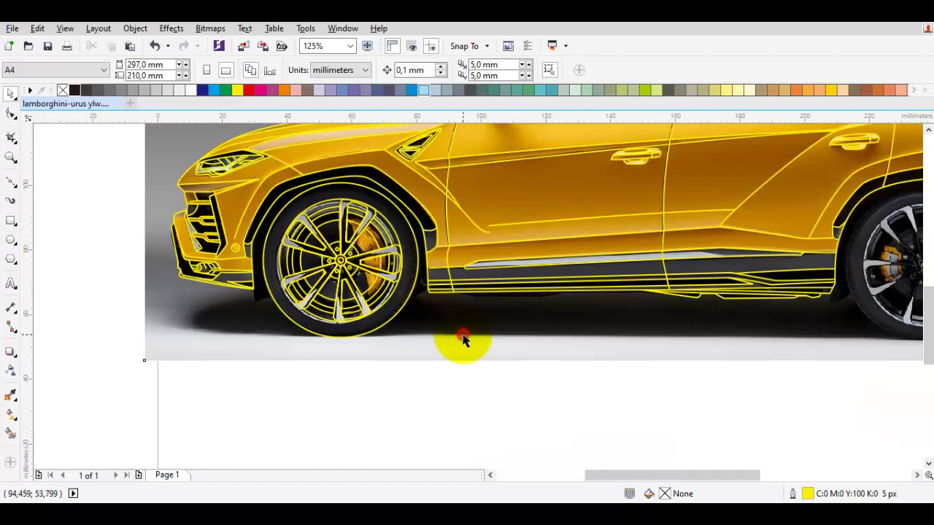
key(Delete)
scroll(350, 248, up, 1)
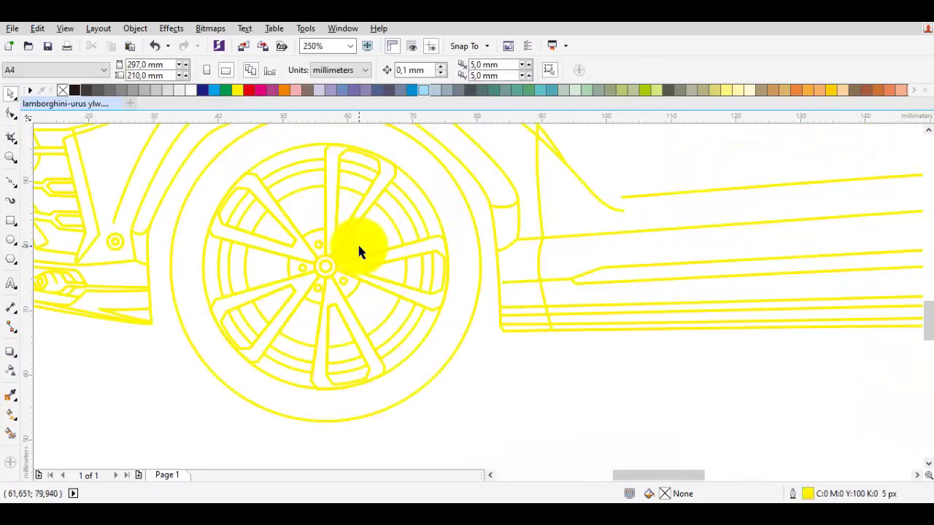
key(ctrl+z)
scroll(368, 243, down, 1)
key(Escape)
Zoom in closely on the front wheel with a marquee
scroll(287, 328, right, 2)
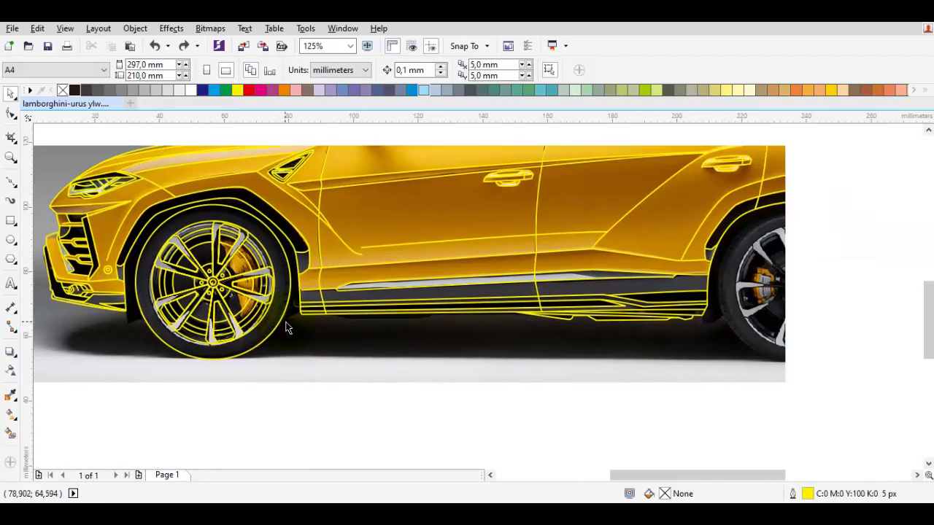
scroll(292, 328, down, 1)
scroll(302, 334, up, 1)
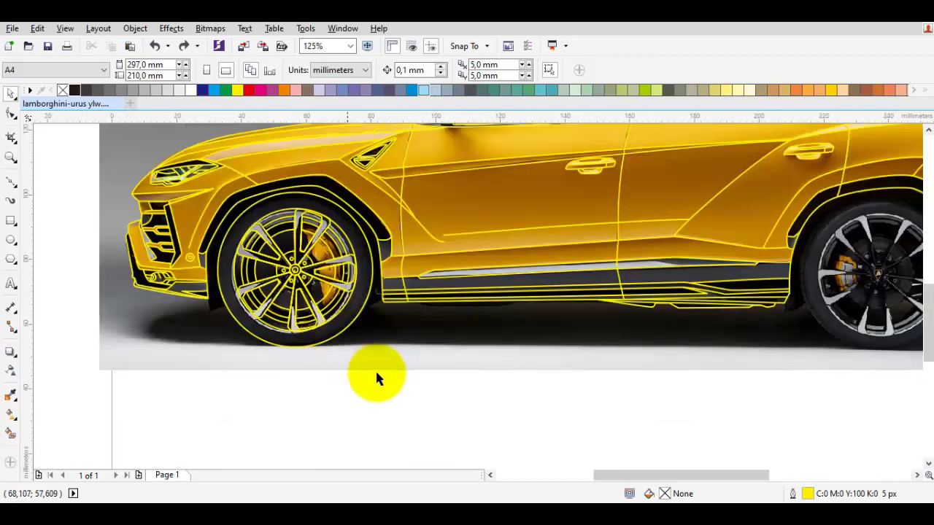
mouse_move(418, 394)
mouse_down()
mouse_move(234, 222)
mouse_move(215, 188)
mouse_up()
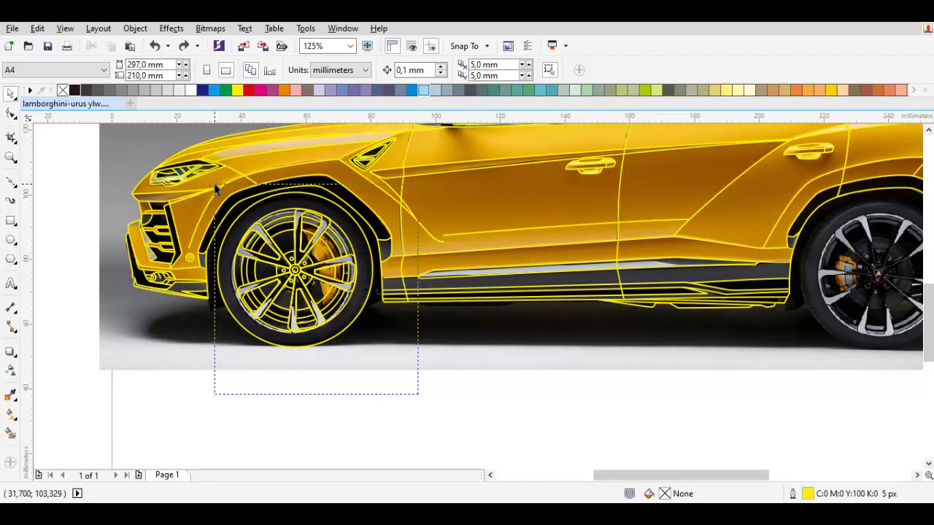
drag(216, 188, 216, 183)
Start a Bézier curve along the spoke edge beside the brake caliper
scroll(349, 301, up, 1)
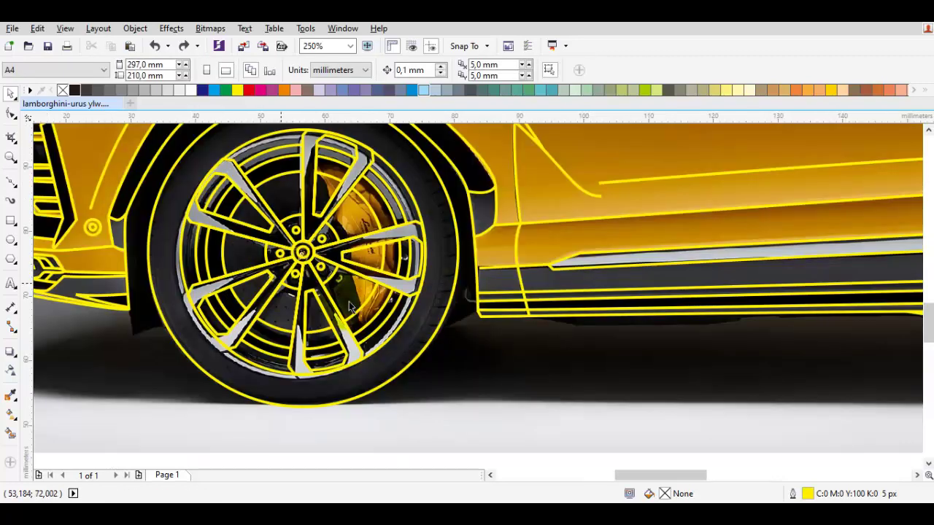
scroll(352, 297, up, 1)
scroll(353, 297, down, 1)
scroll(357, 342, up, 2)
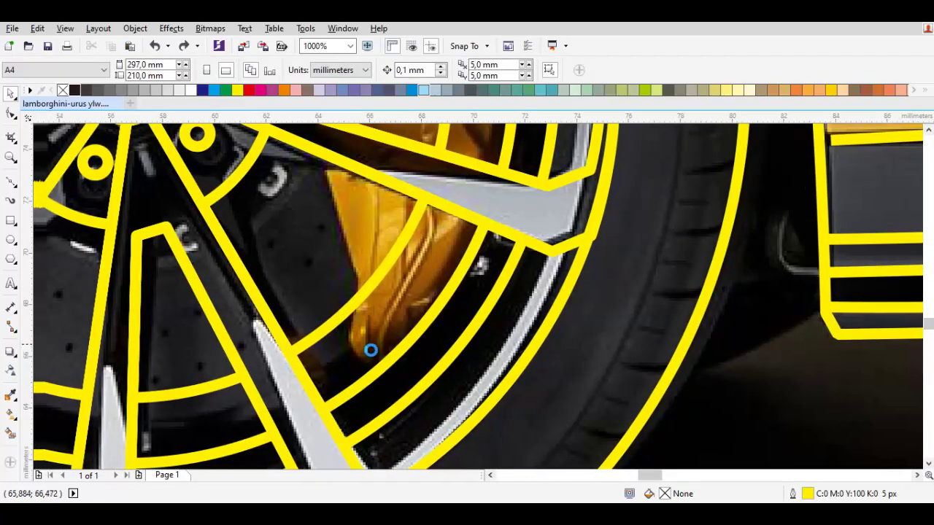
key(F5)
drag(376, 371, 350, 362)
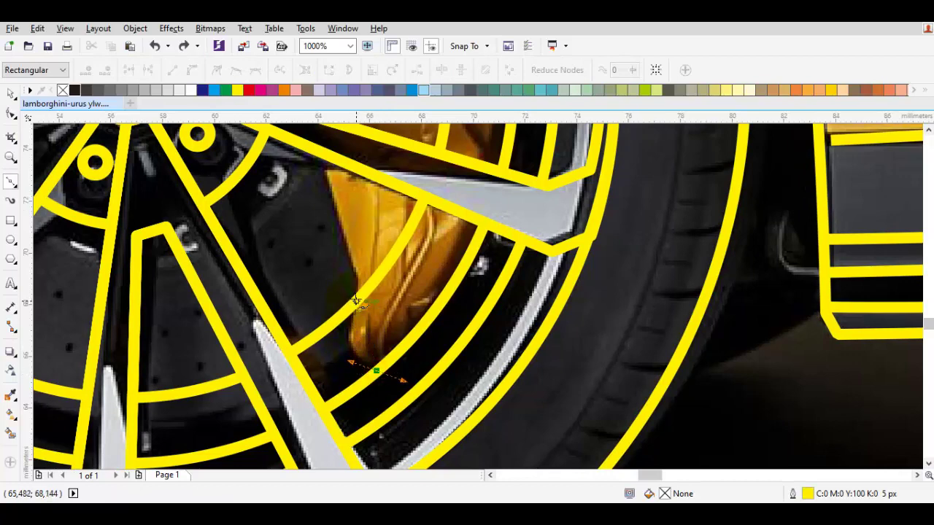
drag(359, 295, 343, 295)
scroll(343, 292, up, 2)
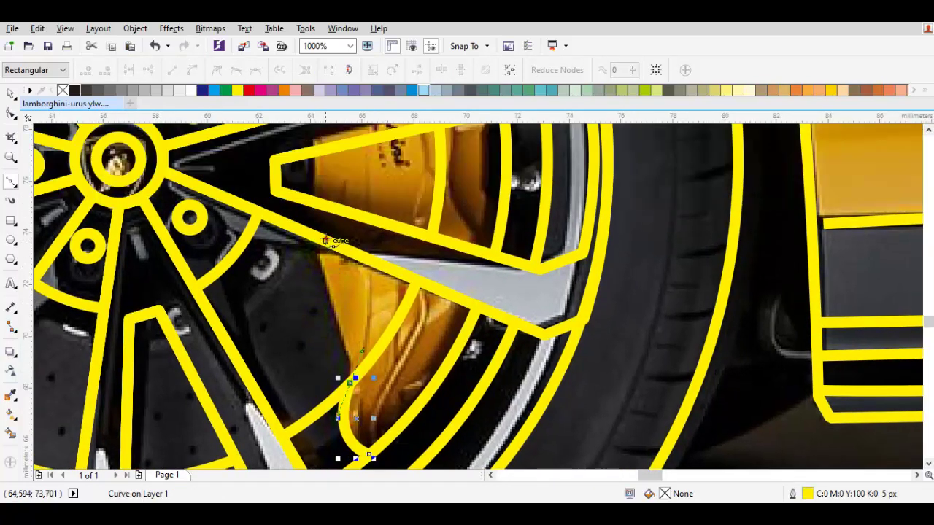
click(325, 241)
scroll(357, 204, down, 1)
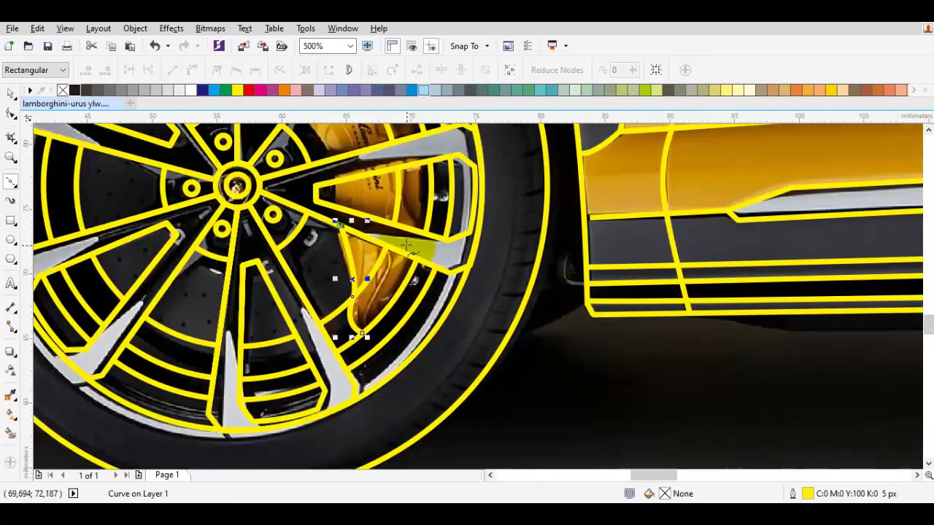
Continue the caliper-edge curve down the spoke and close it at its start point
scroll(411, 252, up, 1)
scroll(411, 252, down, 1)
drag(406, 257, 406, 264)
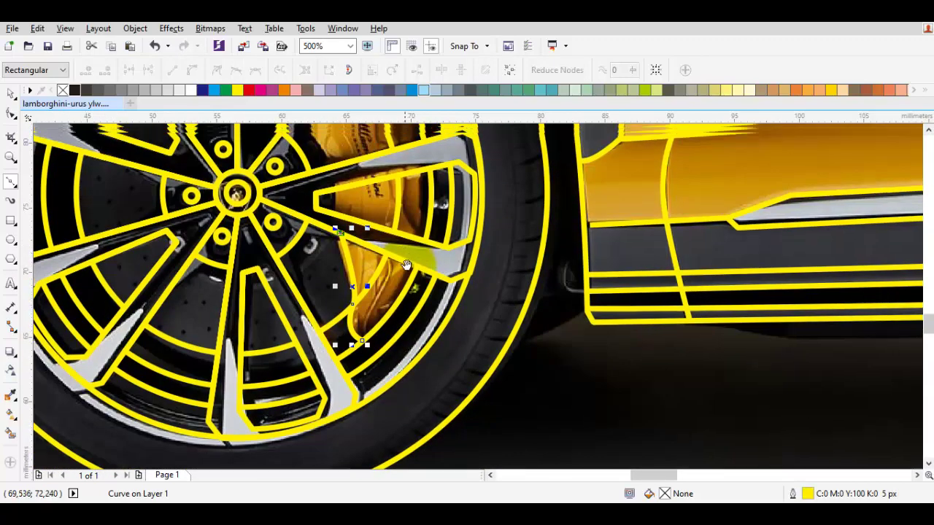
scroll(360, 279, up, 1)
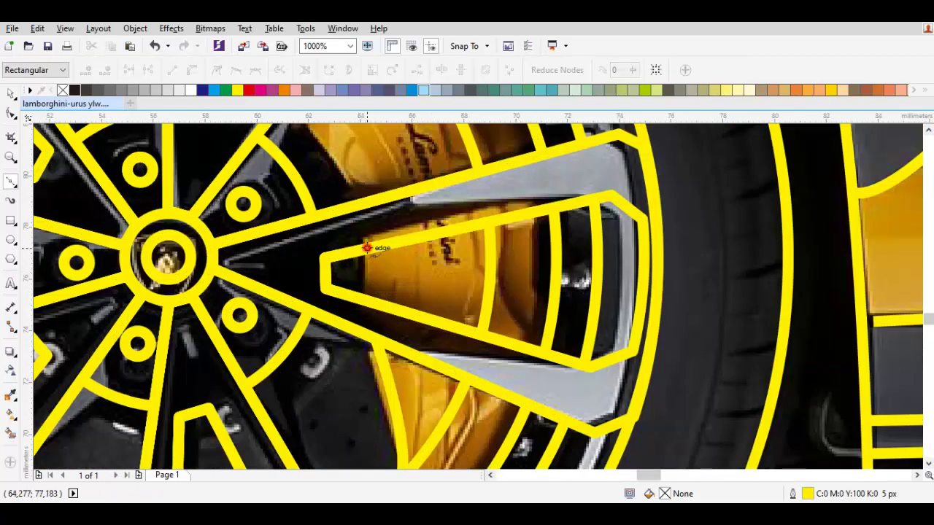
click(366, 248)
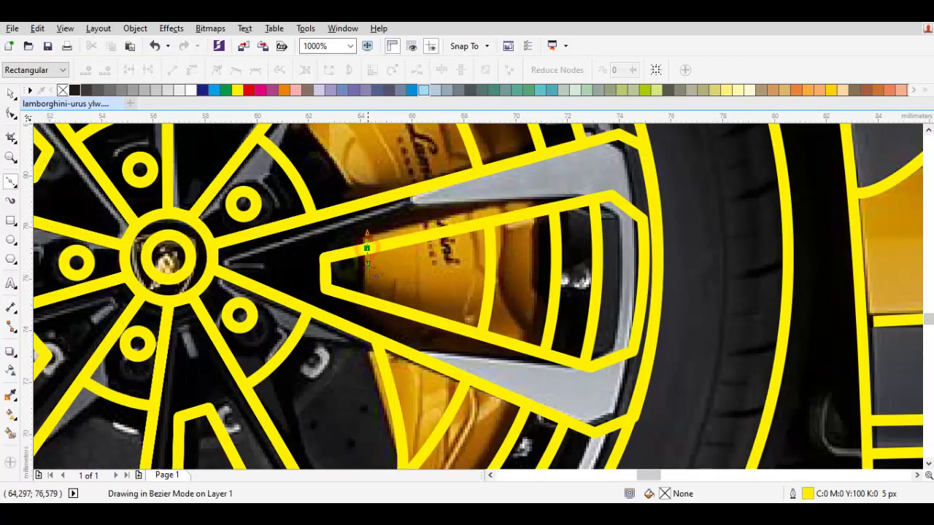
click(366, 300)
scroll(343, 248, up, 3)
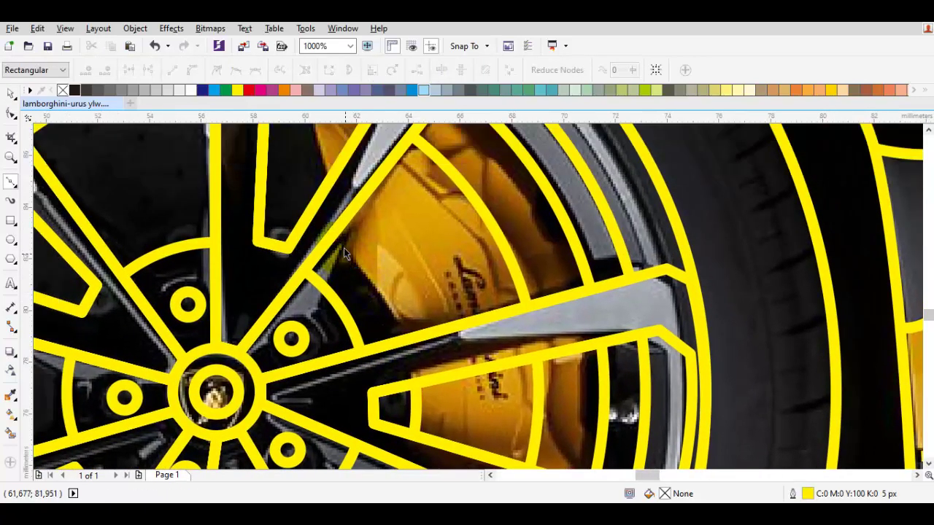
drag(335, 231, 360, 253)
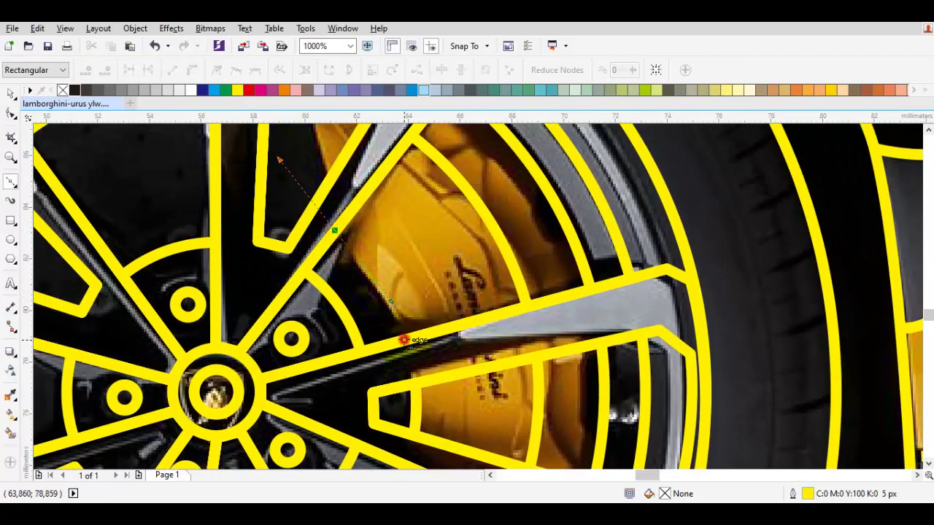
scroll(380, 310, up, 3)
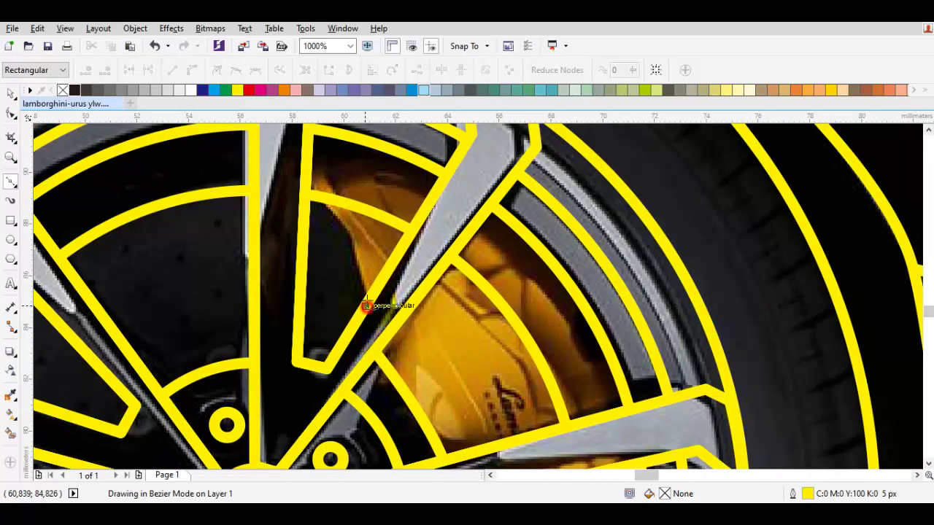
drag(365, 307, 347, 237)
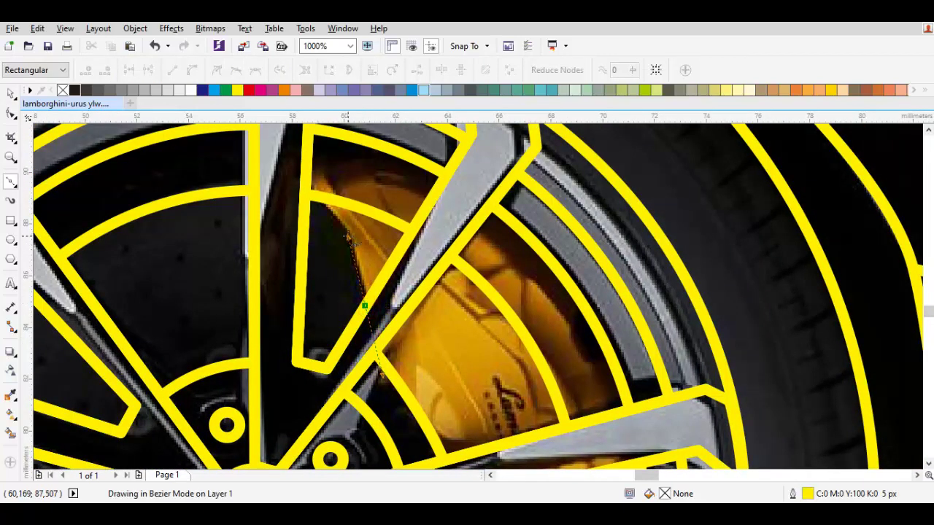
click(306, 181)
key(space)
Delete the stray teardrop nodes from the traced spoke outline over the caliper
key(Escape)
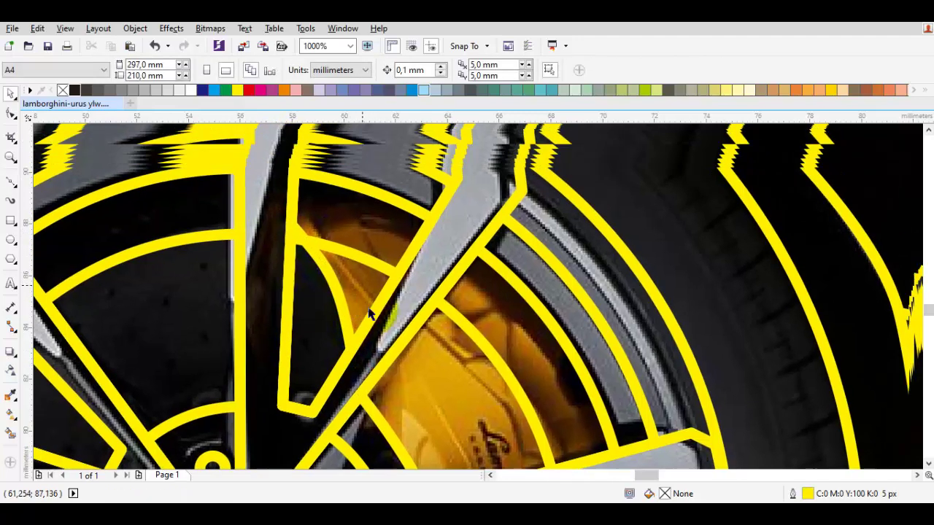
scroll(375, 298, up, 2)
double_click(376, 290)
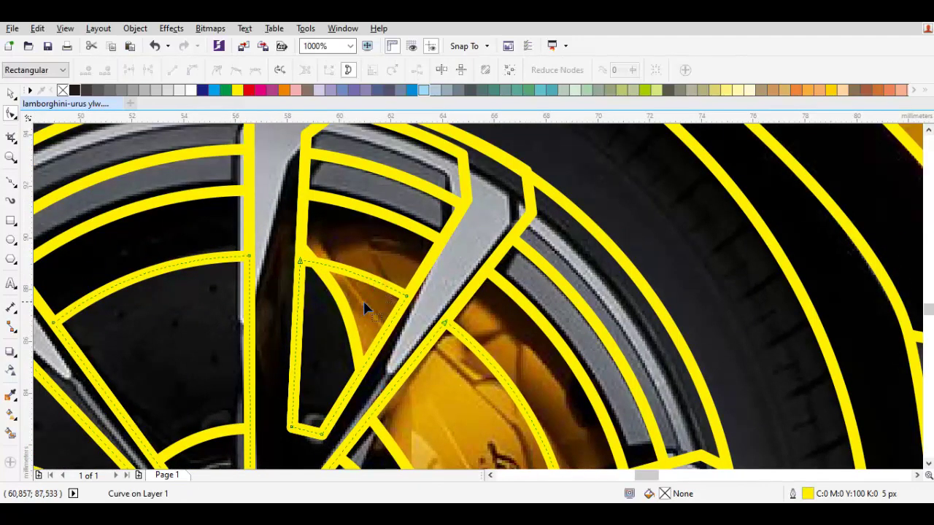
key(space)
scroll(367, 271, down, 1)
key(space)
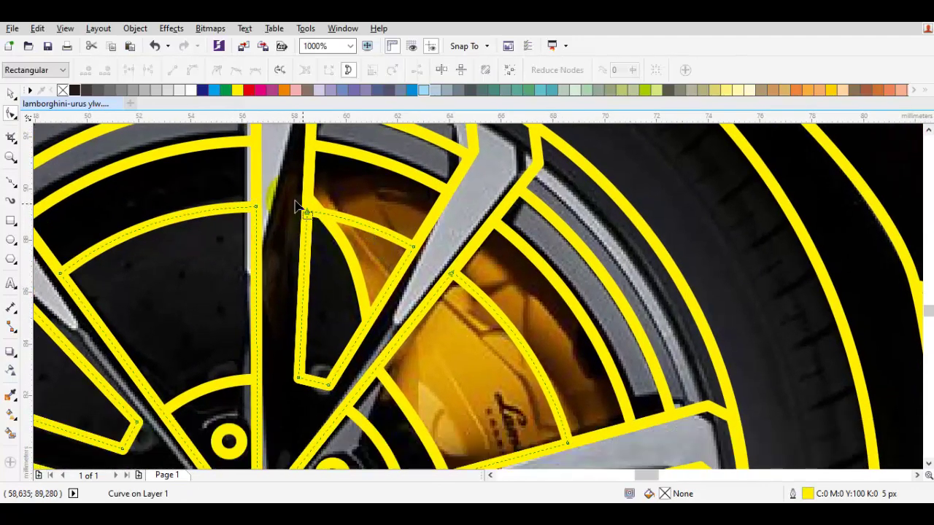
click(413, 248)
scroll(371, 307, down, 2)
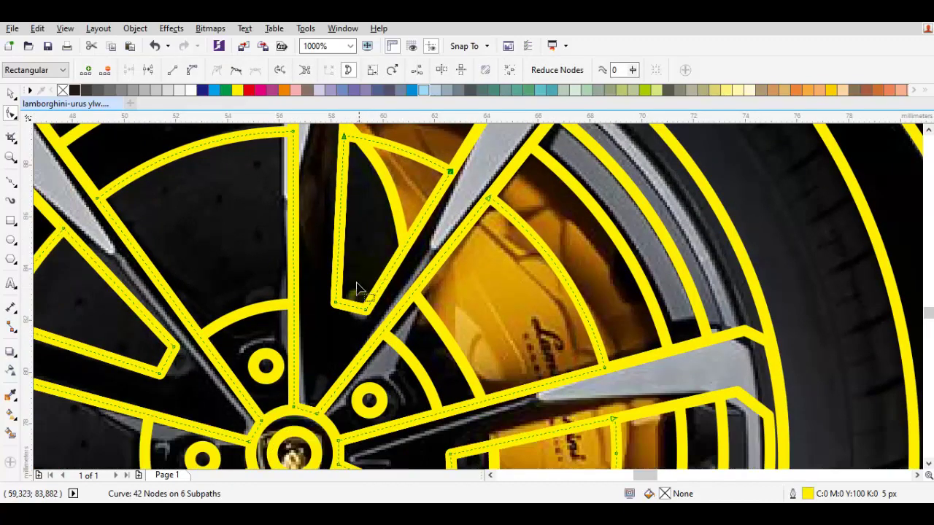
key(Delete)
key(Delete)
scroll(387, 307, right, 2)
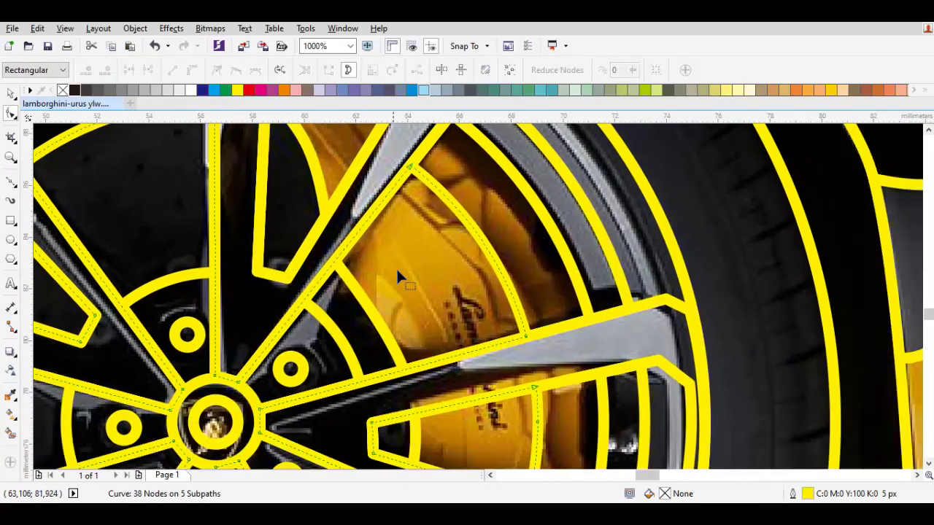
scroll(396, 278, right, 2)
scroll(399, 301, down, 3)
scroll(394, 263, up, 3)
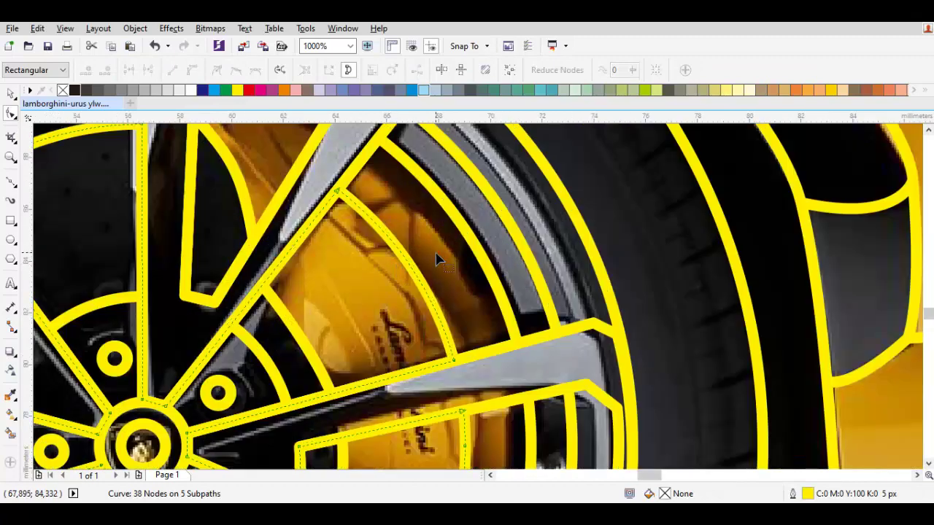
Compare the result with undo, then remove more nodes so the spoke edge forms one rounded loop
key(ctrl+z)
scroll(413, 235, up, 1)
scroll(405, 254, right, 1)
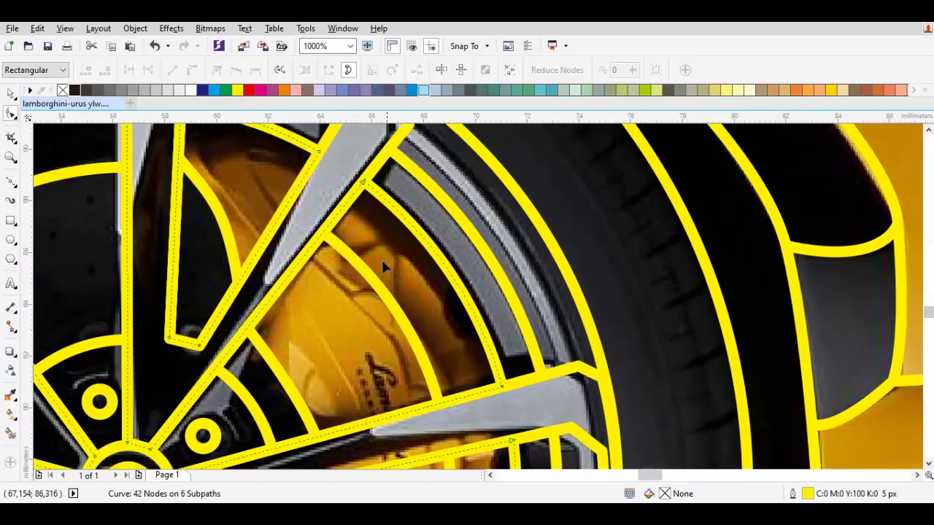
scroll(385, 267, down, 1)
scroll(385, 267, left, 1)
key(Delete)
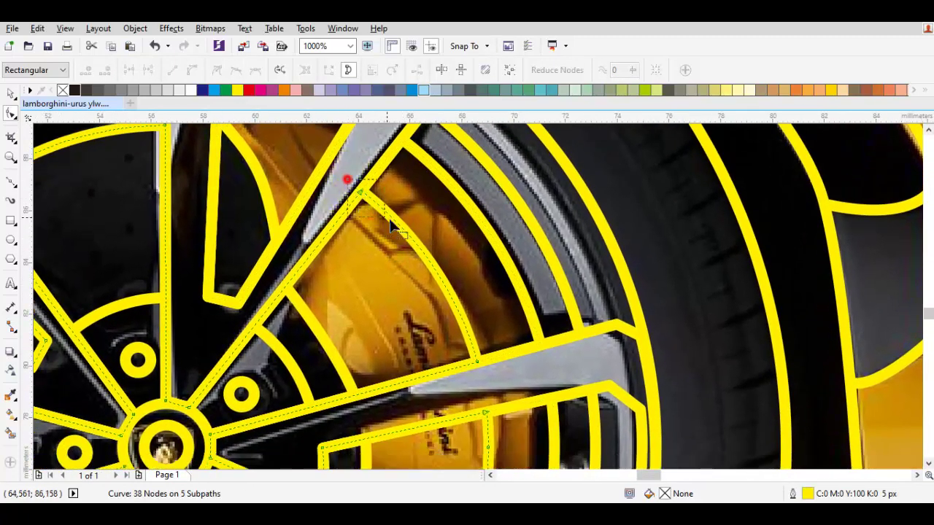
scroll(390, 226, down, 1)
key(Delete)
key(Delete)
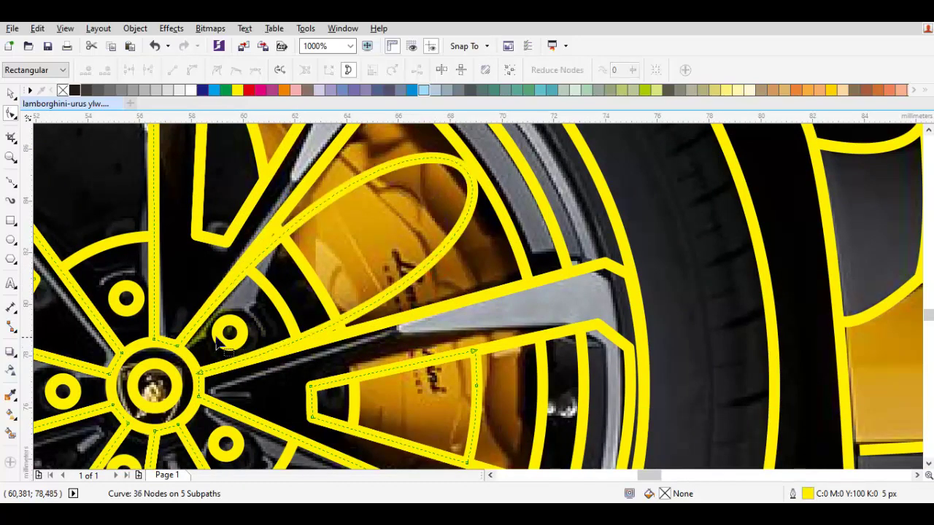
scroll(211, 353, up, 1)
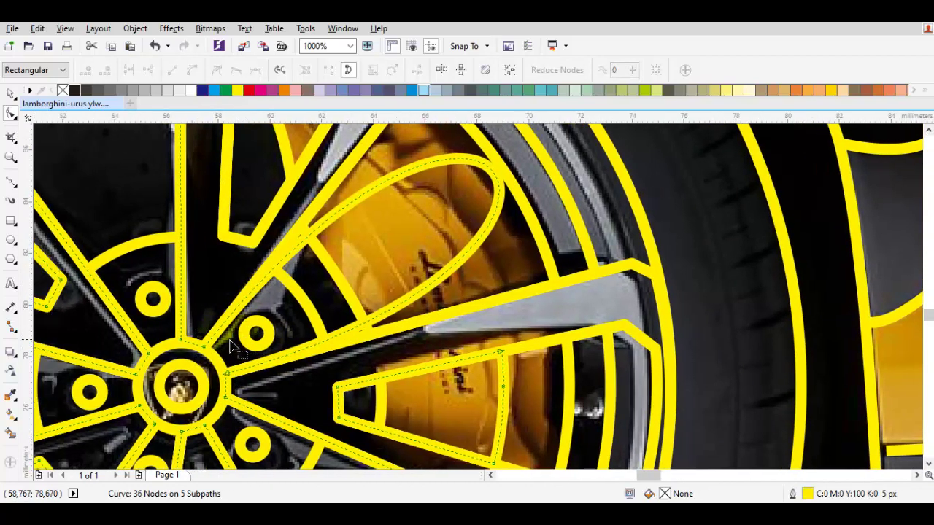
scroll(222, 349, up, 1)
scroll(219, 358, down, 2)
scroll(218, 357, down, 1)
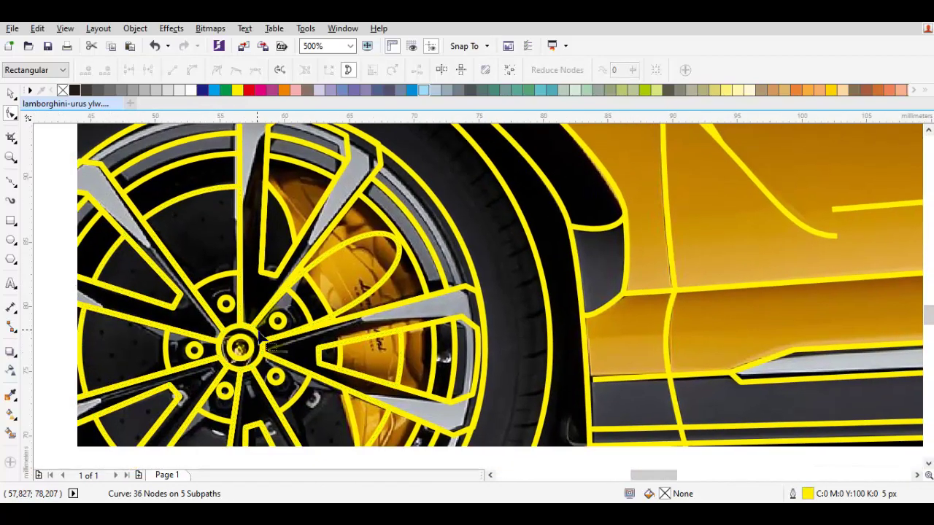
scroll(256, 349, up, 1)
scroll(255, 349, up, 1)
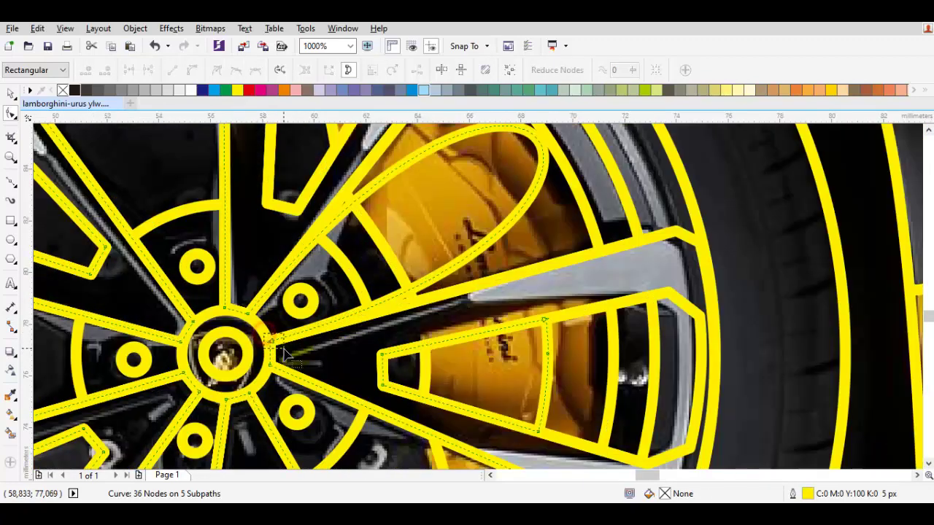
Drag the spoke curve's end nodes onto the front wheel hub
click(333, 303)
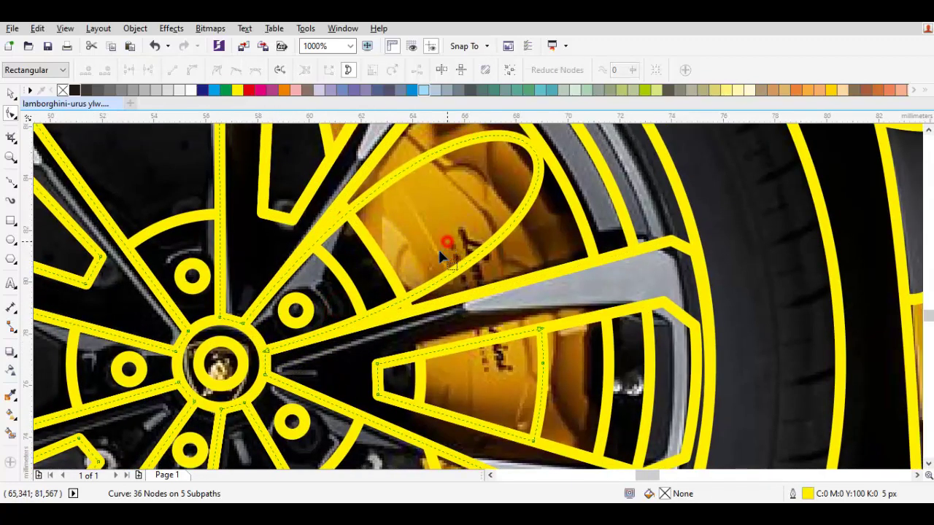
key(space)
drag(392, 306, 422, 256)
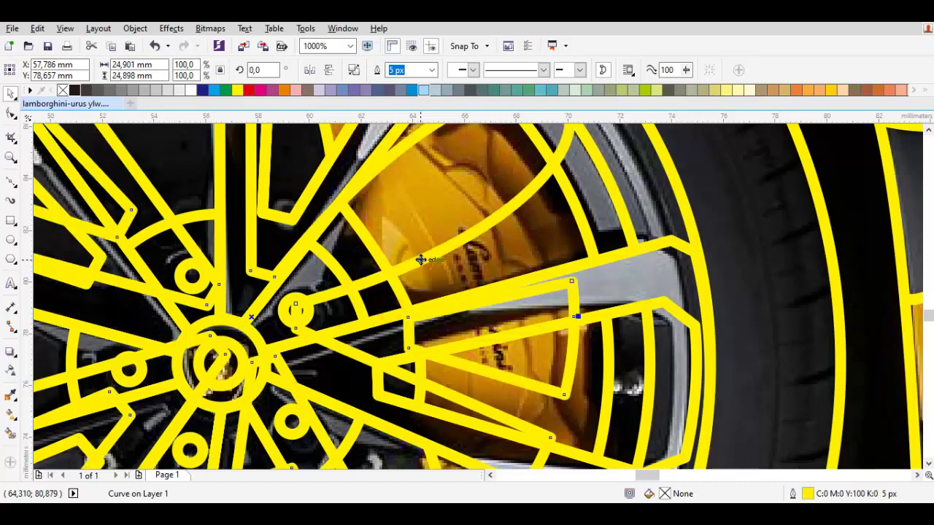
key(ctrl+z)
key(space)
scroll(279, 339, up, 2)
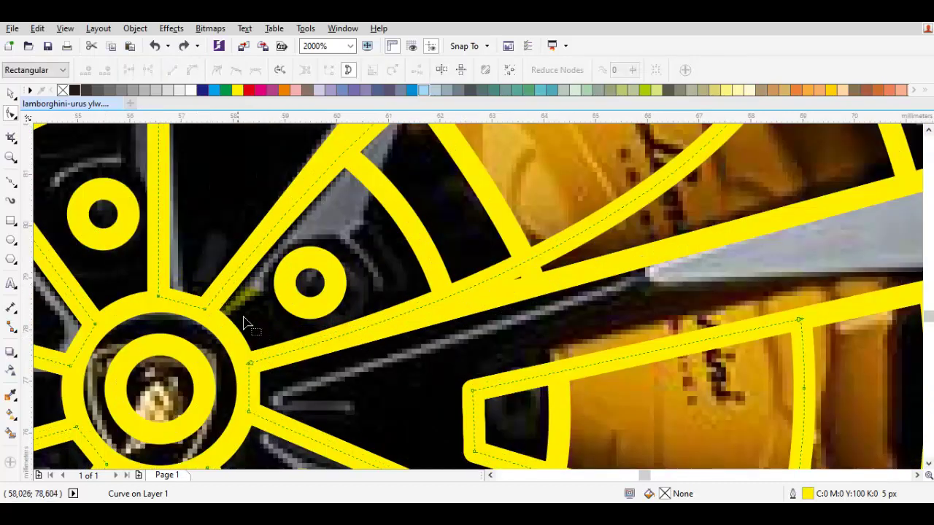
scroll(435, 301, down, 4)
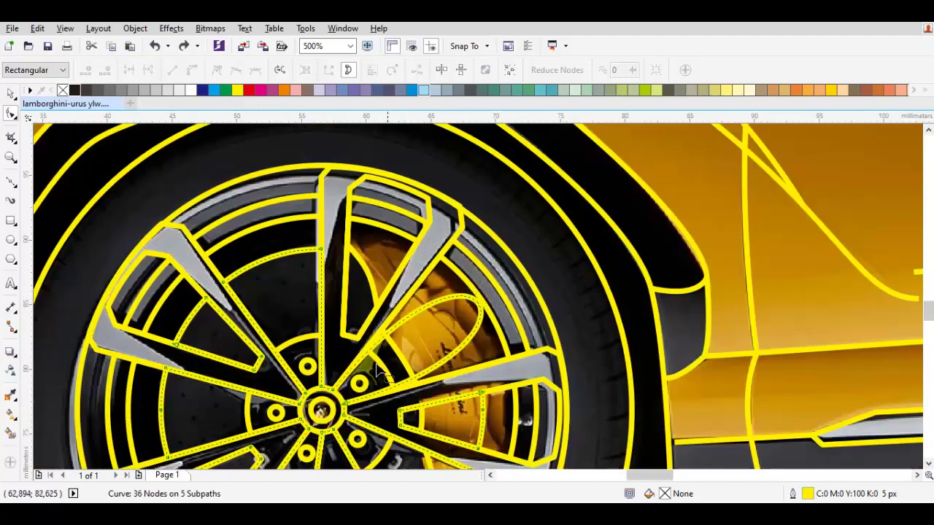
scroll(343, 395, up, 2)
scroll(343, 394, down, 2)
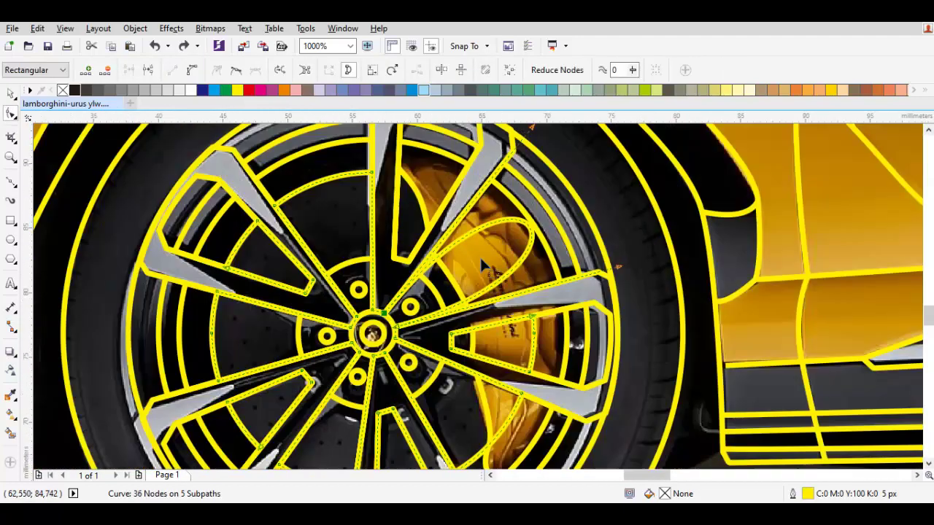
click(610, 267)
drag(619, 274, 400, 329)
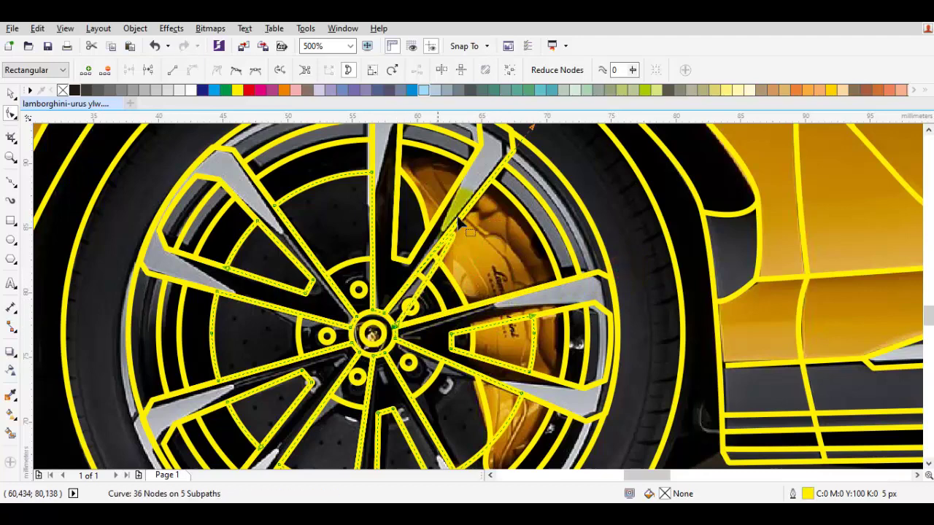
click(534, 129)
drag(500, 182, 394, 325)
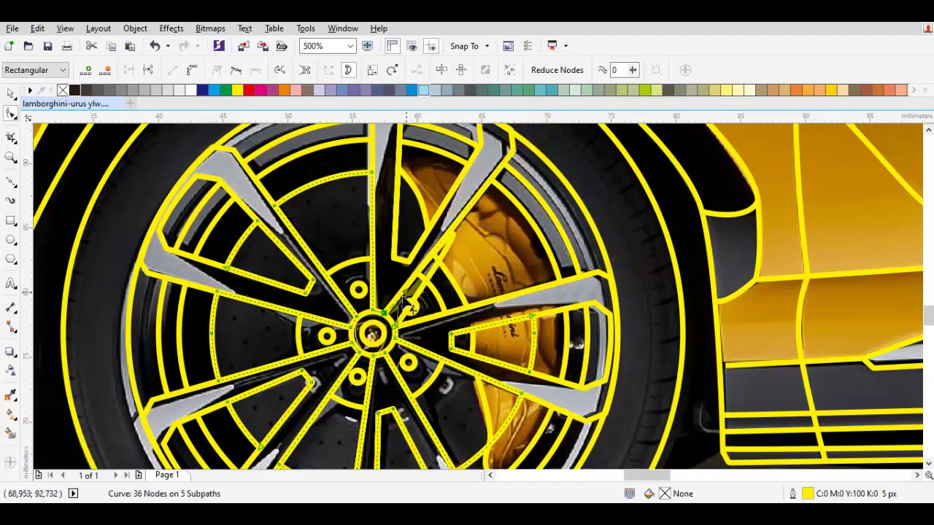
scroll(385, 314, up, 2)
key(space)
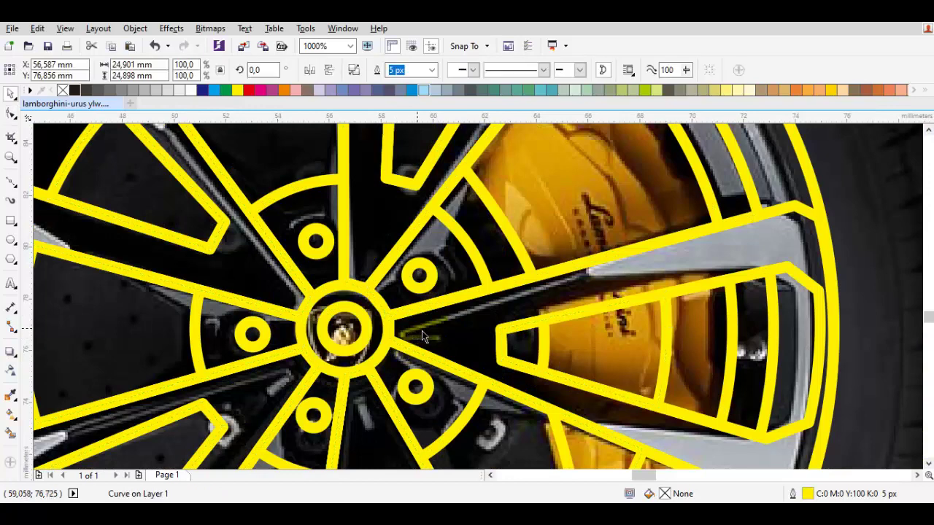
key(Escape)
scroll(422, 330, down, 2)
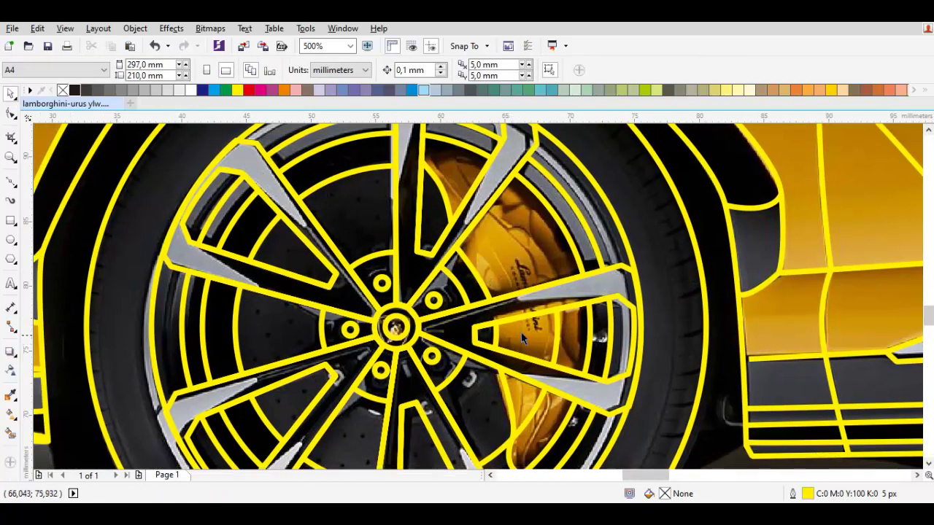
scroll(552, 336, up, 2)
Delete the stray tip nodes and extra nodes from the caliper spoke curve
double_click(566, 322)
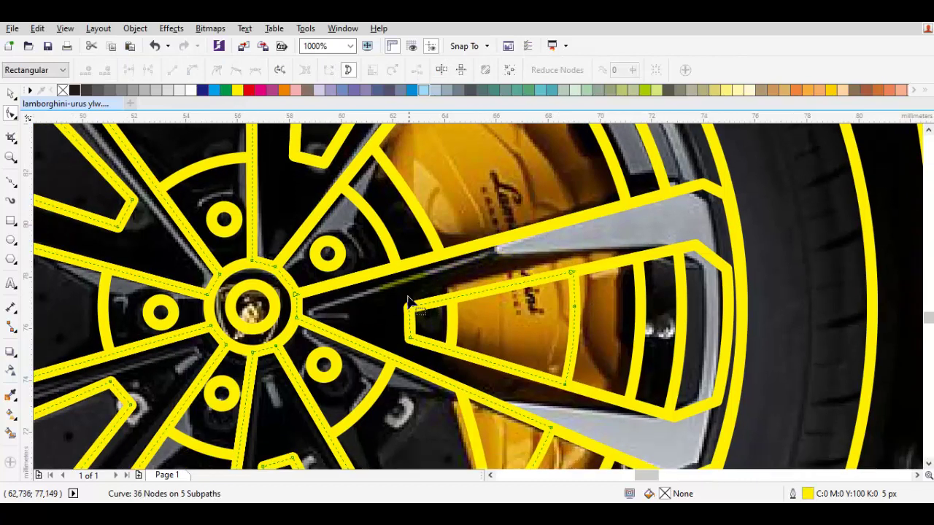
drag(409, 301, 444, 362)
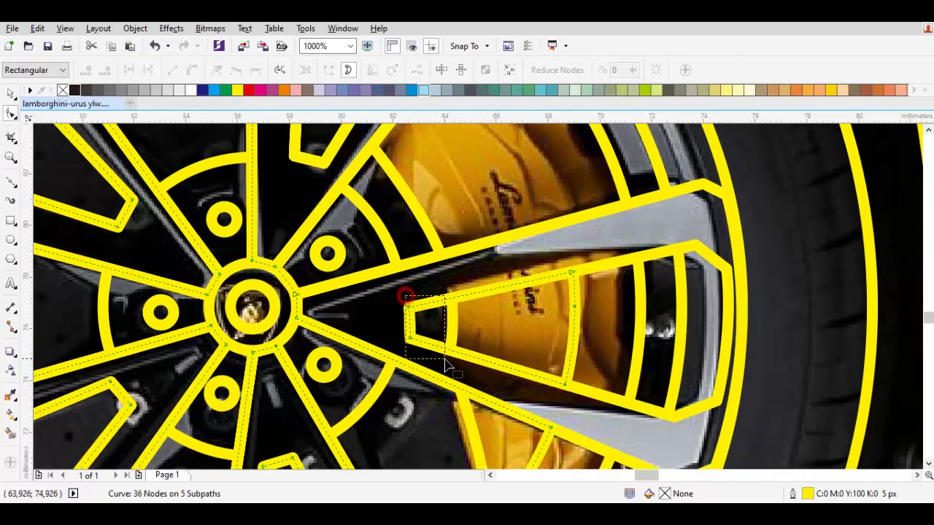
key(Delete)
drag(565, 264, 600, 404)
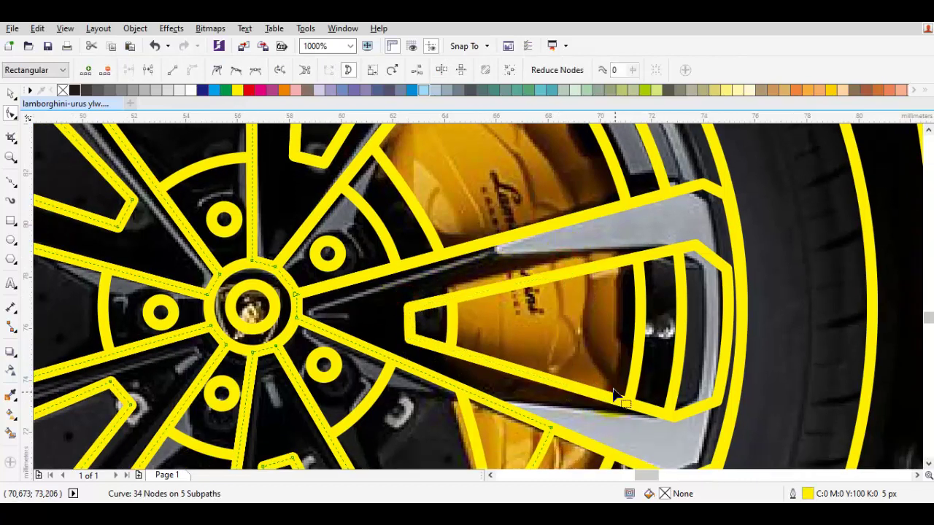
key(Delete)
scroll(577, 358, down, 2)
scroll(564, 354, up, 2)
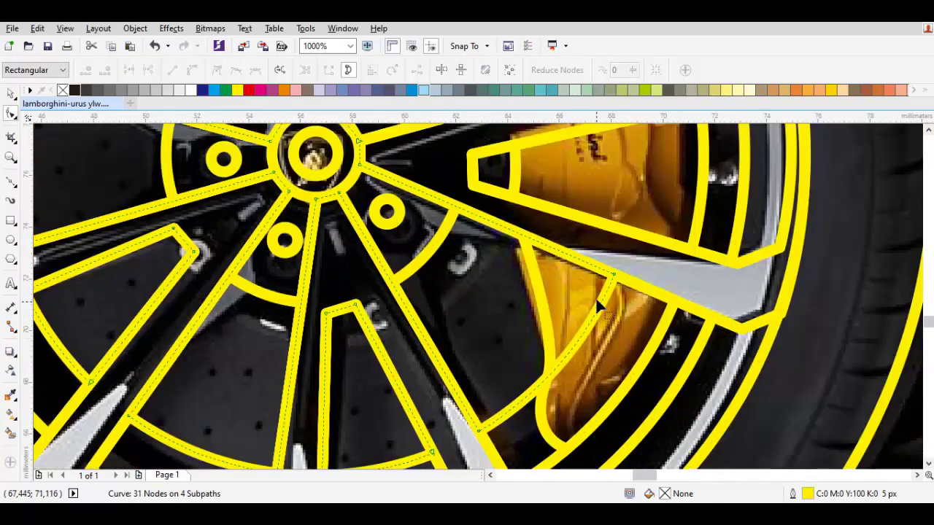
scroll(576, 292, down, 1)
scroll(555, 281, up, 1)
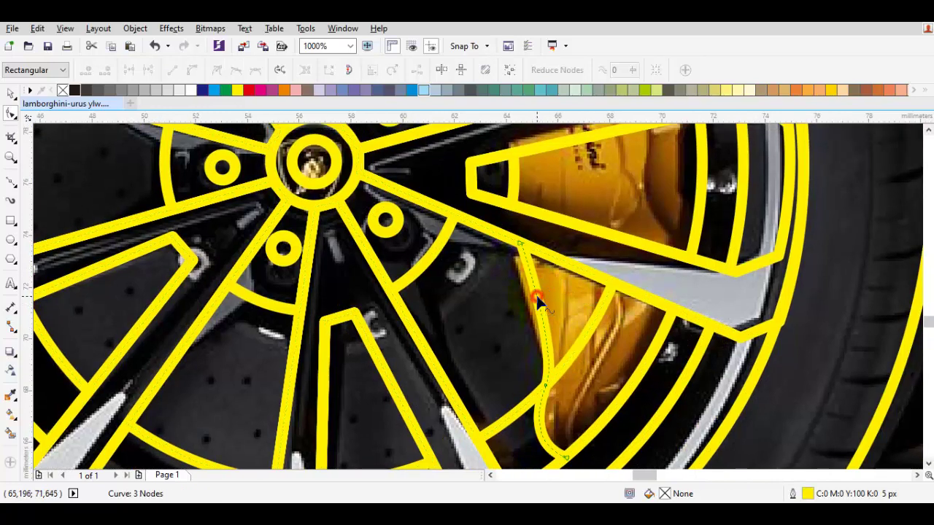
Remove more nodes and pull the long loop back into a small loop beside the hub
double_click(611, 285)
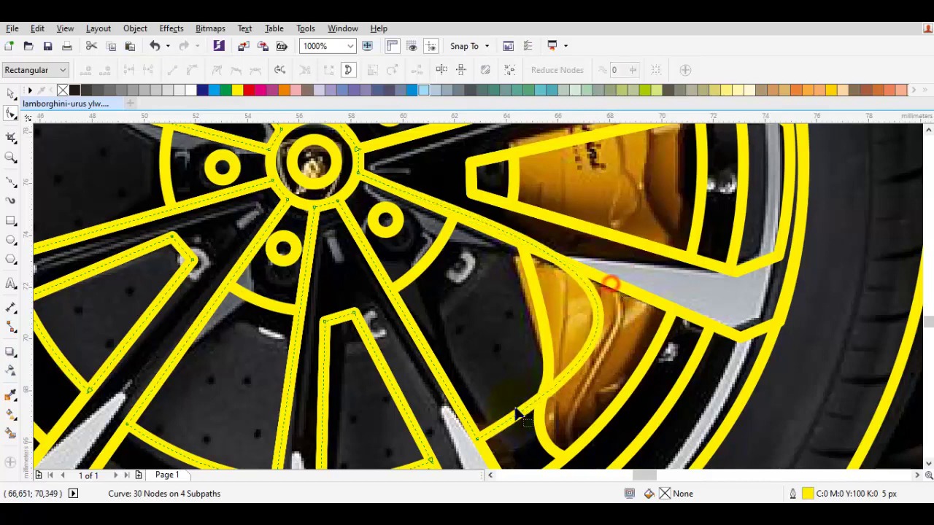
click(479, 438)
double_click(479, 439)
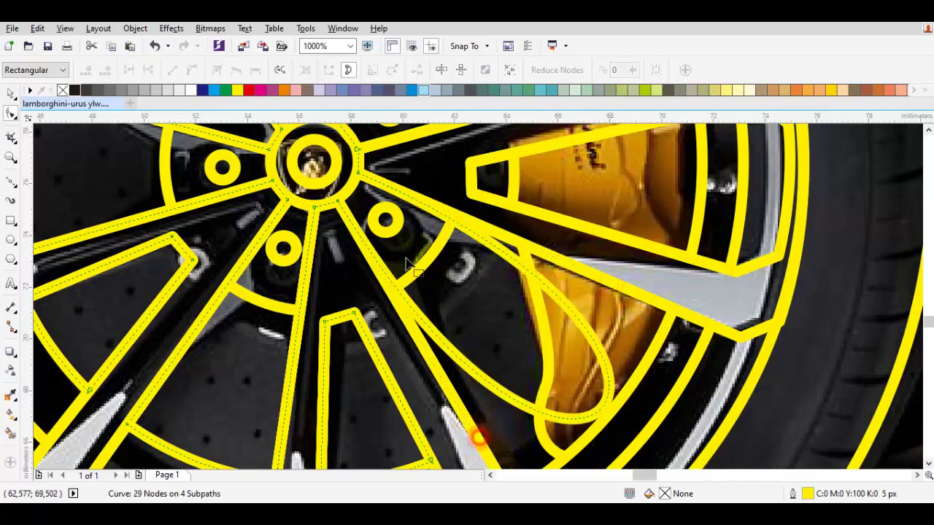
click(337, 202)
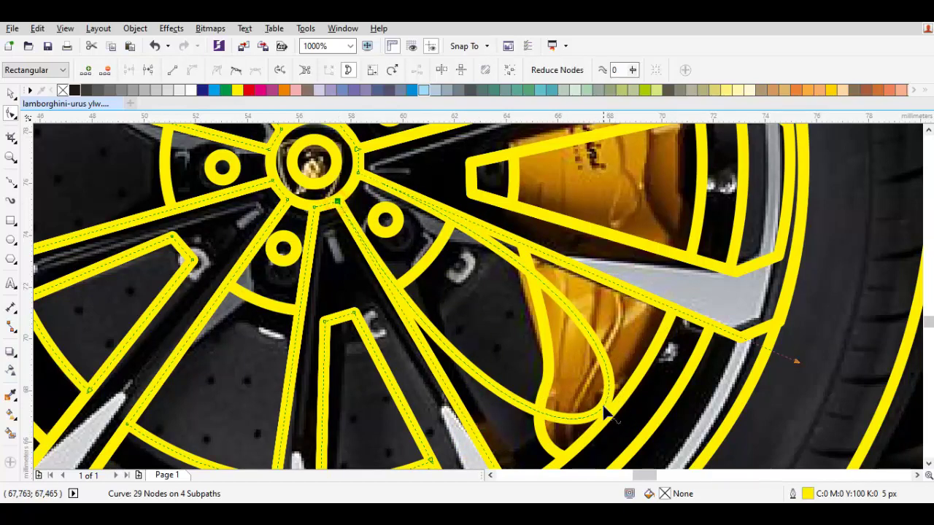
drag(605, 413, 329, 211)
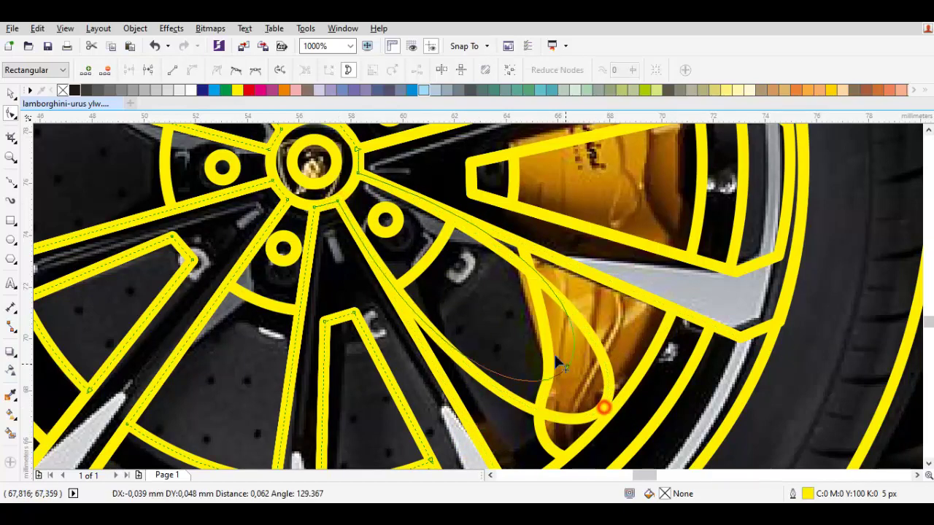
click(337, 203)
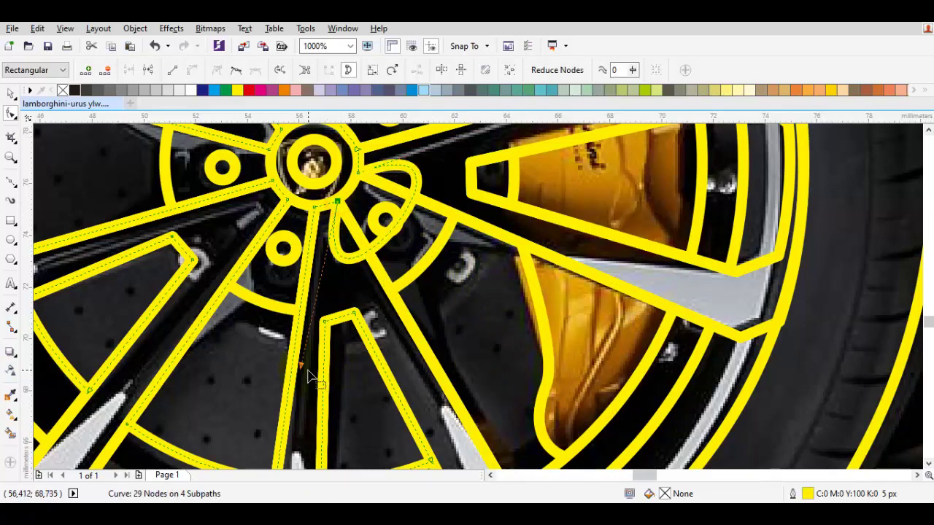
drag(339, 243, 358, 183)
scroll(358, 184, up, 2)
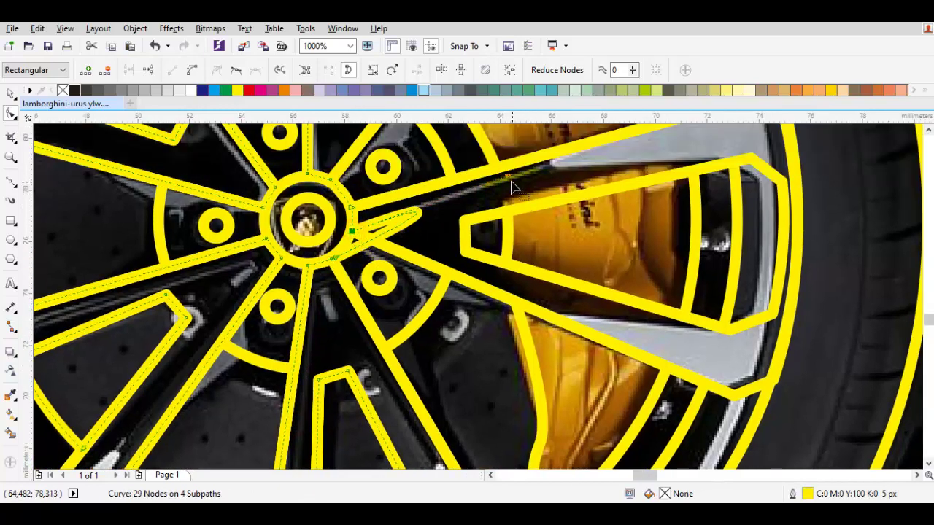
drag(352, 243, 365, 233)
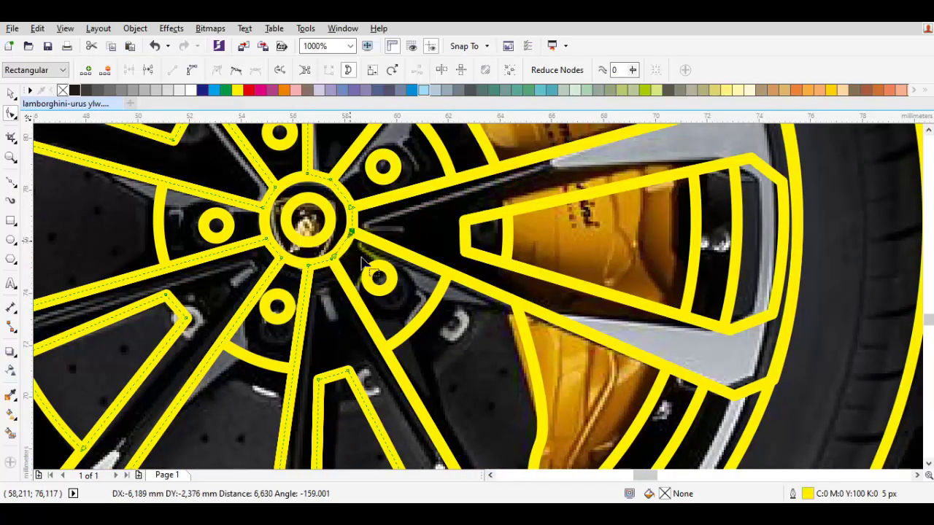
Marquee-select all the front wheel's traced lines
key(space)
scroll(490, 362, down, 2)
key(Escape)
scroll(497, 361, down, 2)
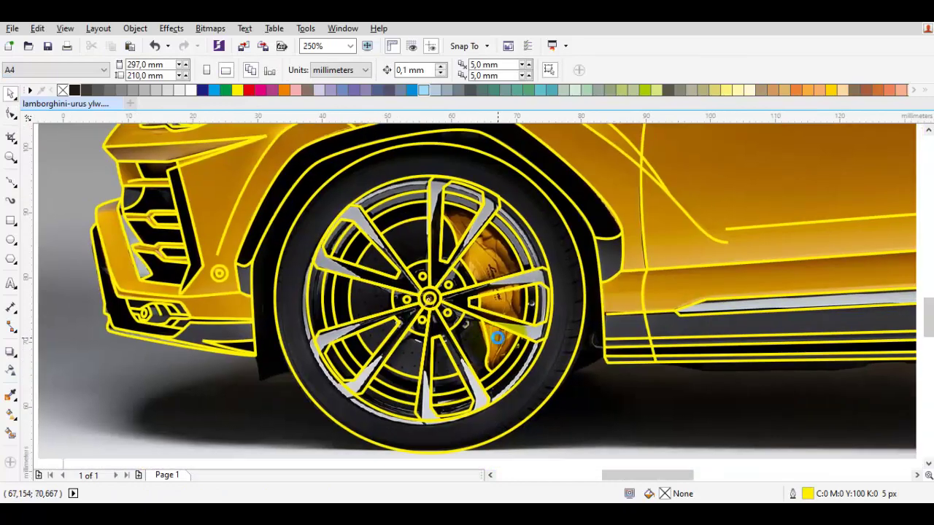
scroll(481, 363, up, 2)
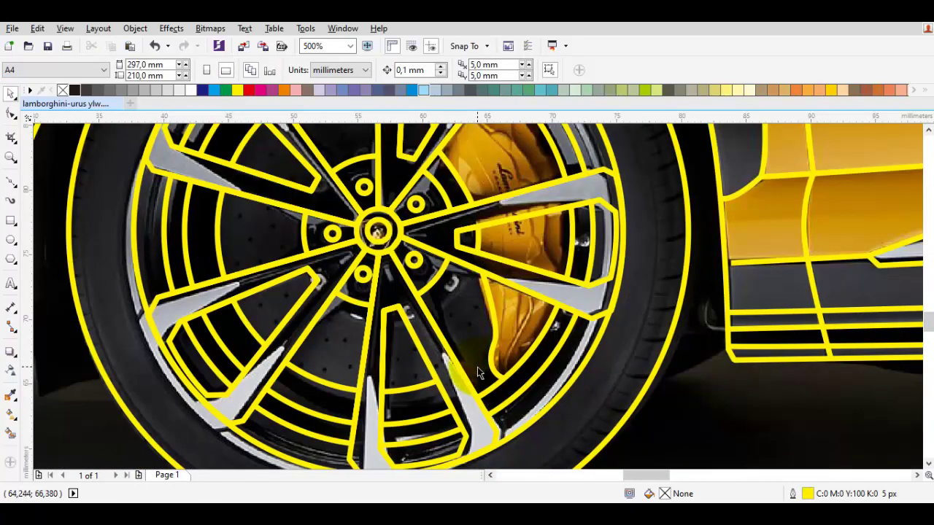
scroll(477, 367, down, 2)
scroll(438, 394, down, 2)
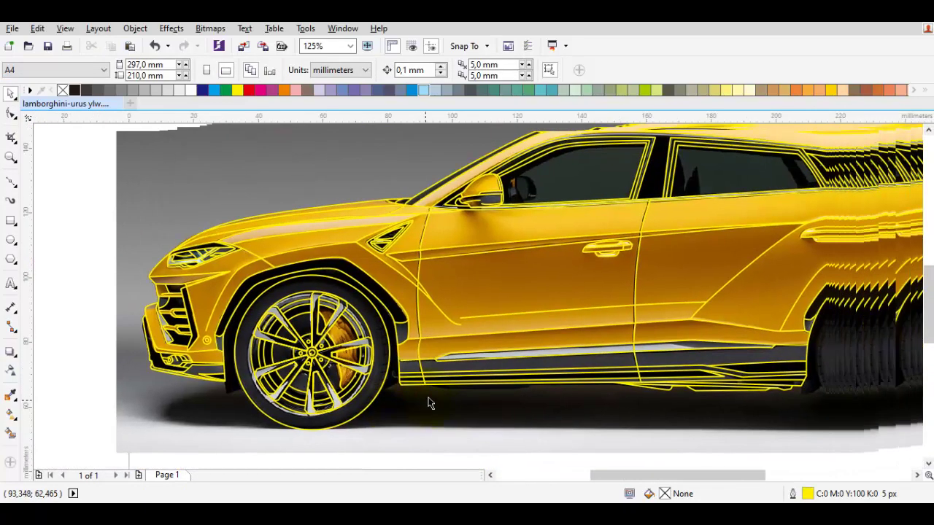
drag(429, 403, 543, 421)
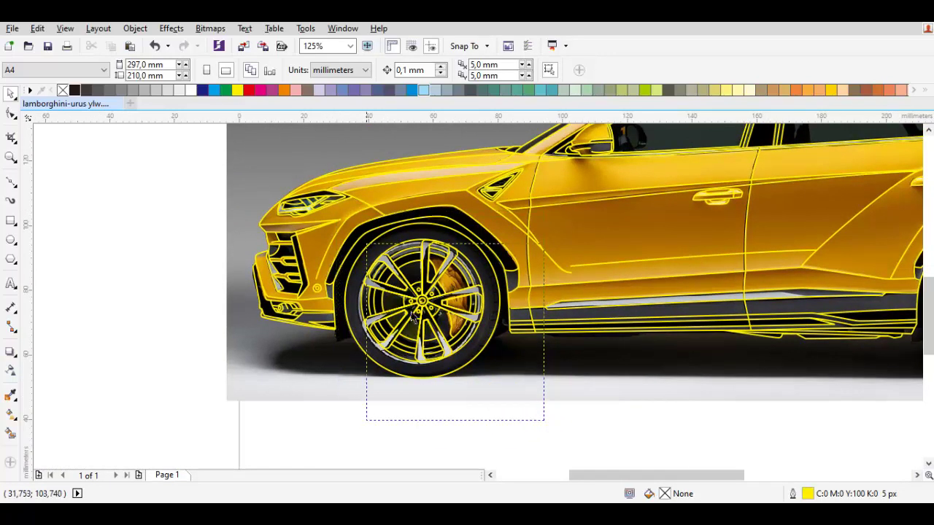
drag(543, 420, 519, 410)
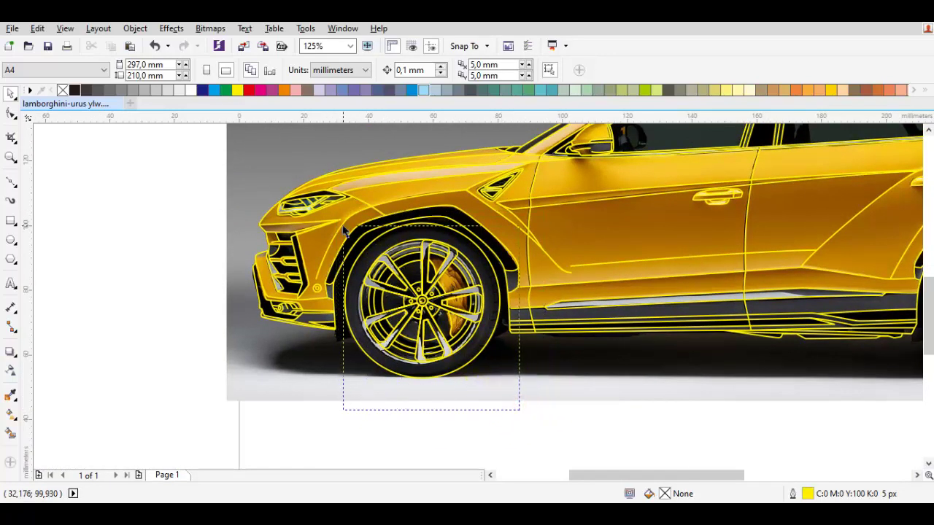
drag(341, 221, 341, 220)
Drop a copy of the wheel lines on the rear wheel and mirror it horizontally
mouse_move(422, 300)
mouse_down()
mouse_move(451, 368)
mouse_move(186, 271)
mouse_move(764, 270)
mouse_up()
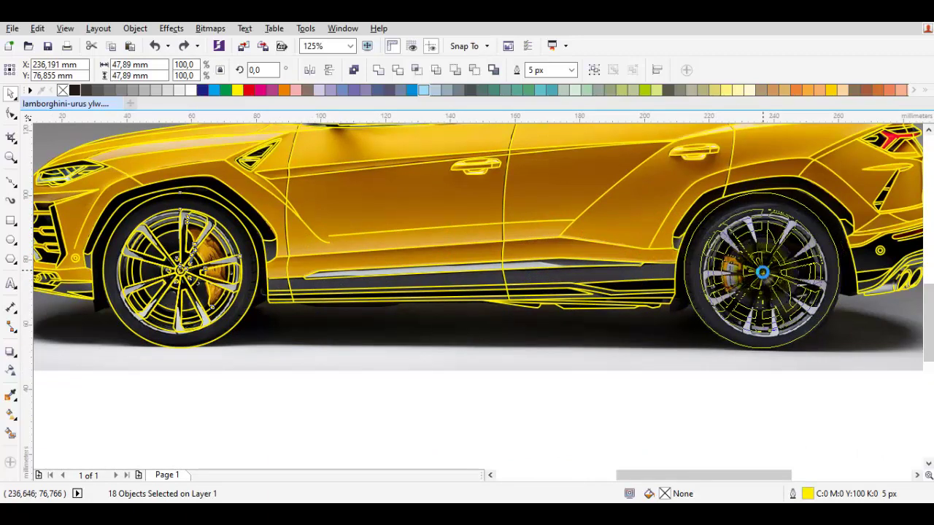
drag(768, 270, 733, 289)
scroll(735, 292, up, 2)
scroll(728, 282, right, 3)
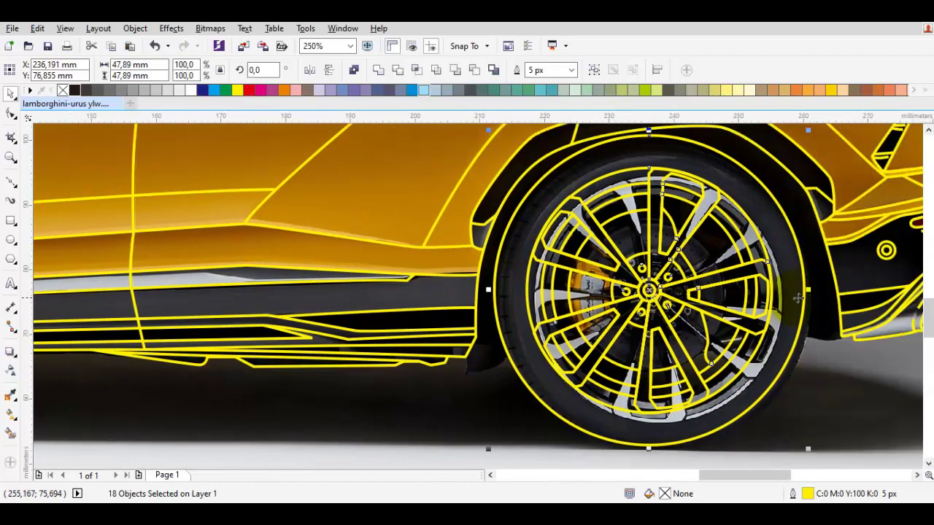
drag(808, 290, 587, 299)
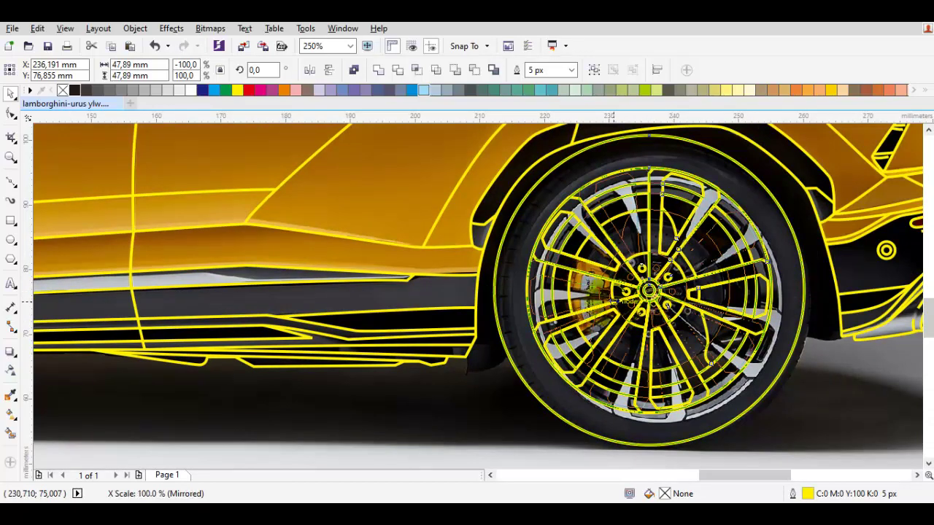
key(Escape)
Select and check several copied curves on the rear wheel's spokes and caliper
scroll(642, 245, up, 2)
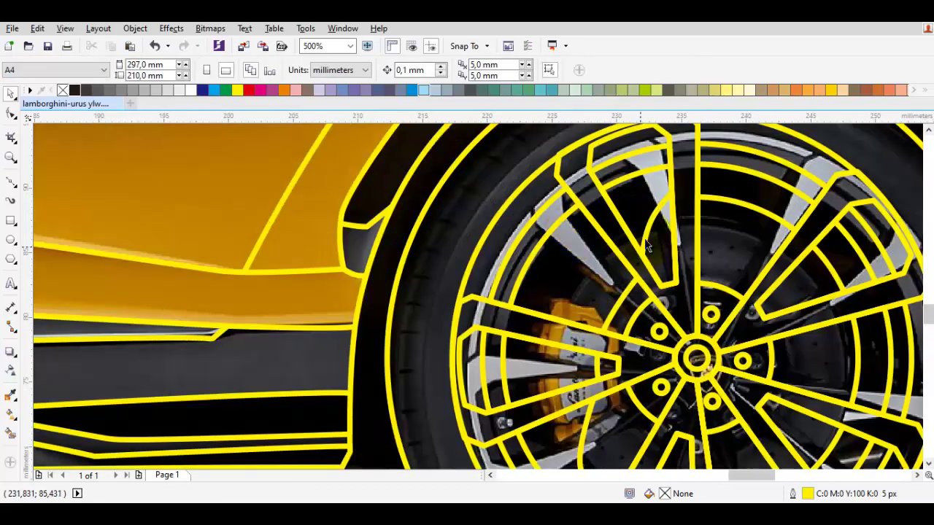
click(654, 232)
click(626, 293)
click(608, 279)
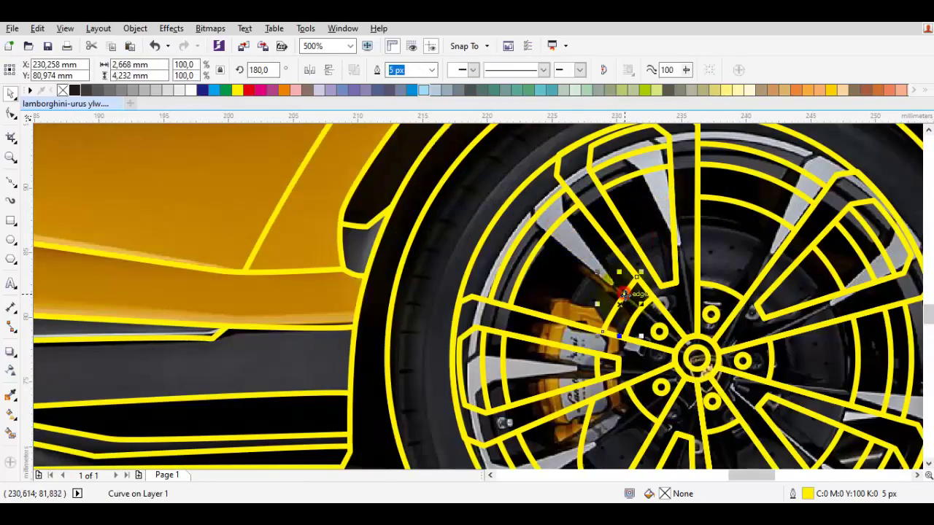
scroll(610, 292, down, 2)
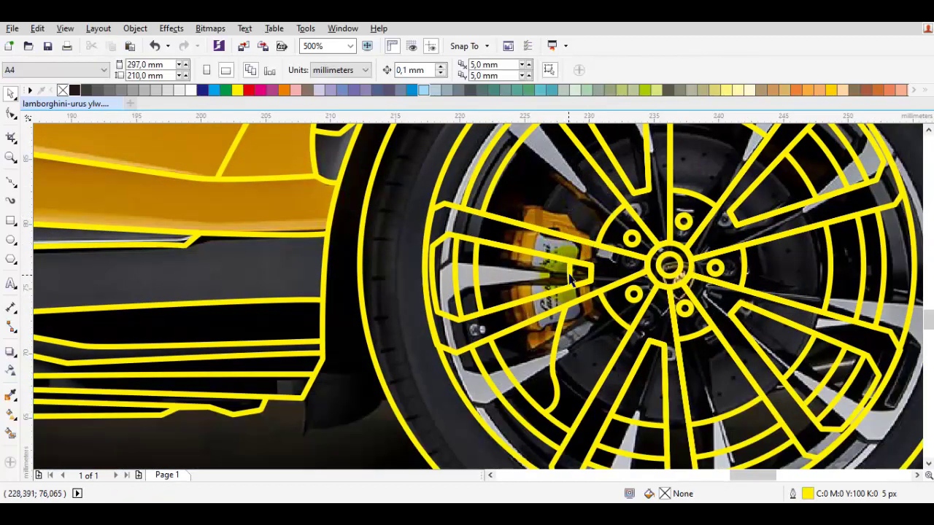
click(581, 309)
key(Escape)
scroll(581, 309, down, 3)
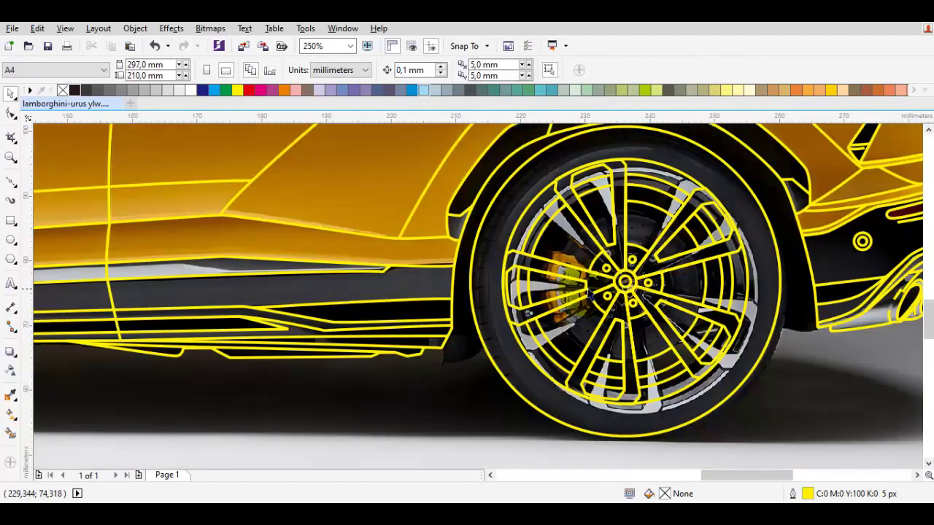
scroll(637, 212, up, 3)
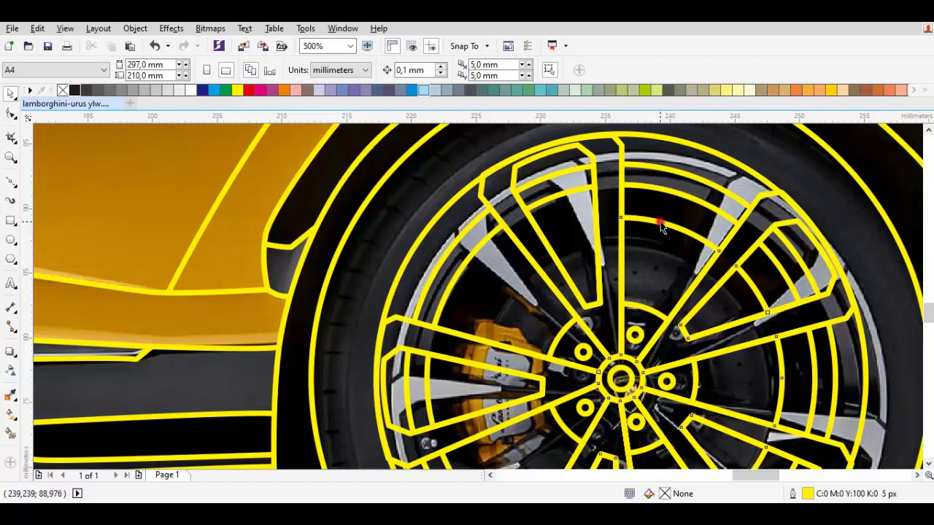
click(662, 227)
scroll(684, 241, down, 2)
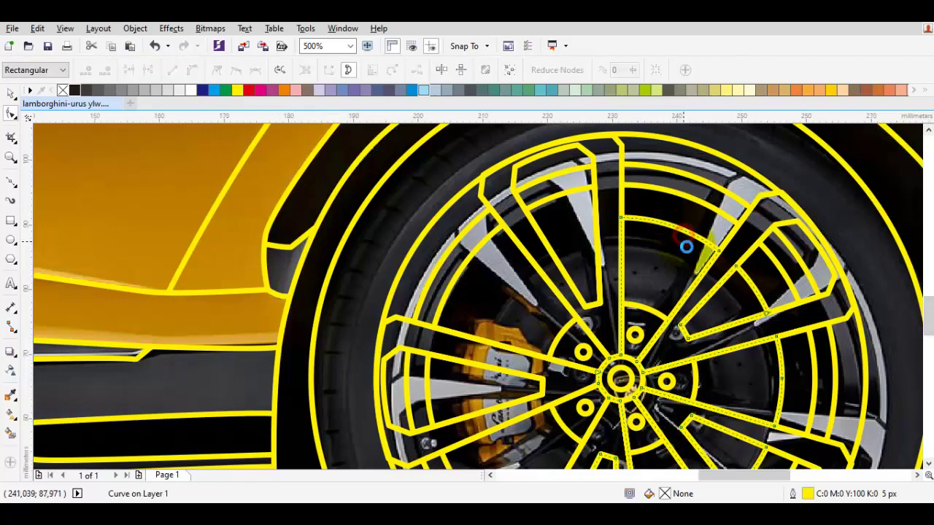
key(Escape)
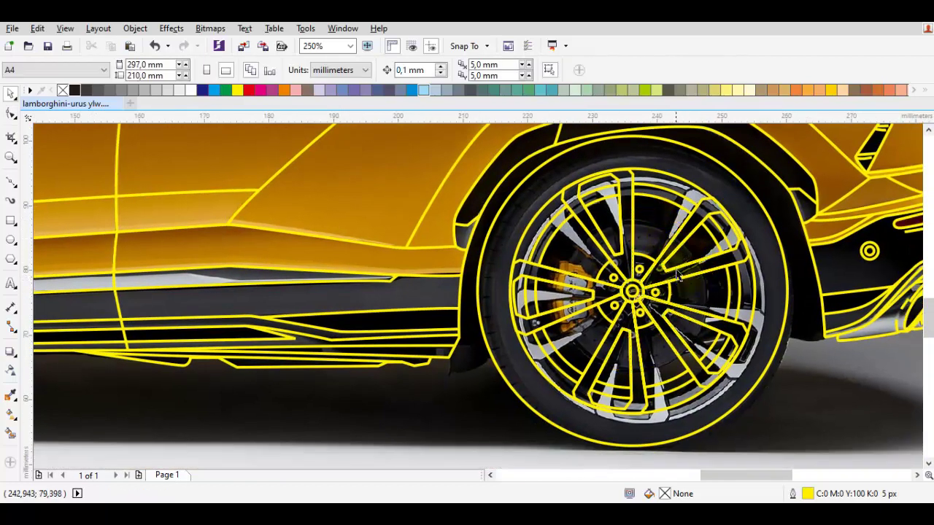
scroll(665, 240, up, 2)
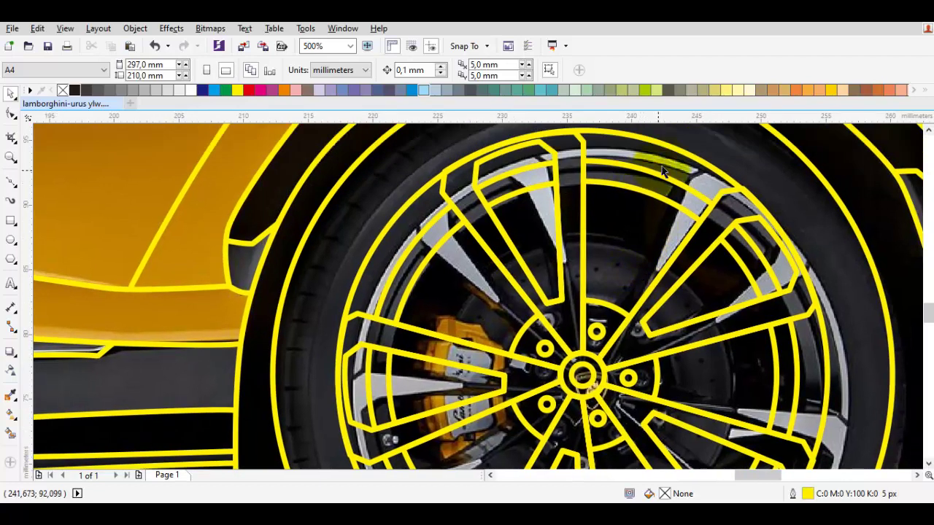
scroll(662, 170, down, 2)
Scale the rear tyre circle down to about 60% (22.8 mm) to fit inside the rim
click(659, 177)
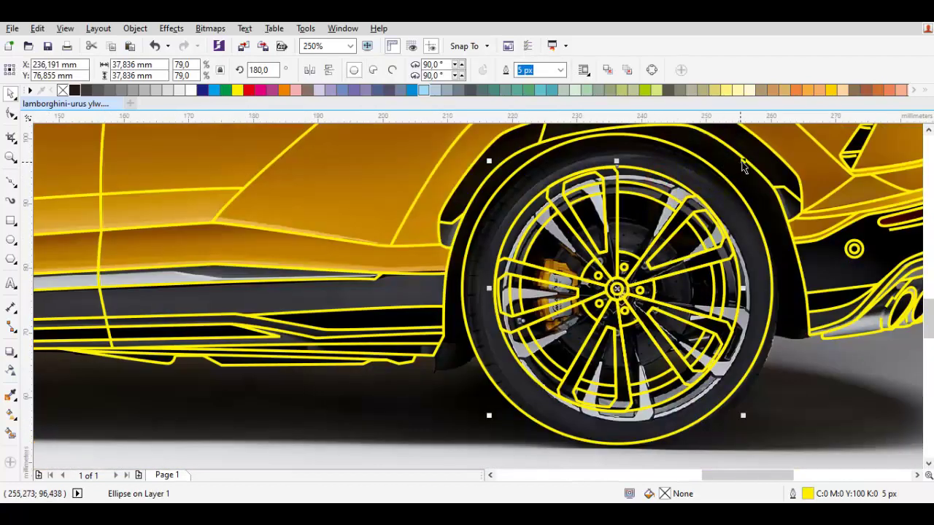
drag(743, 159, 719, 210)
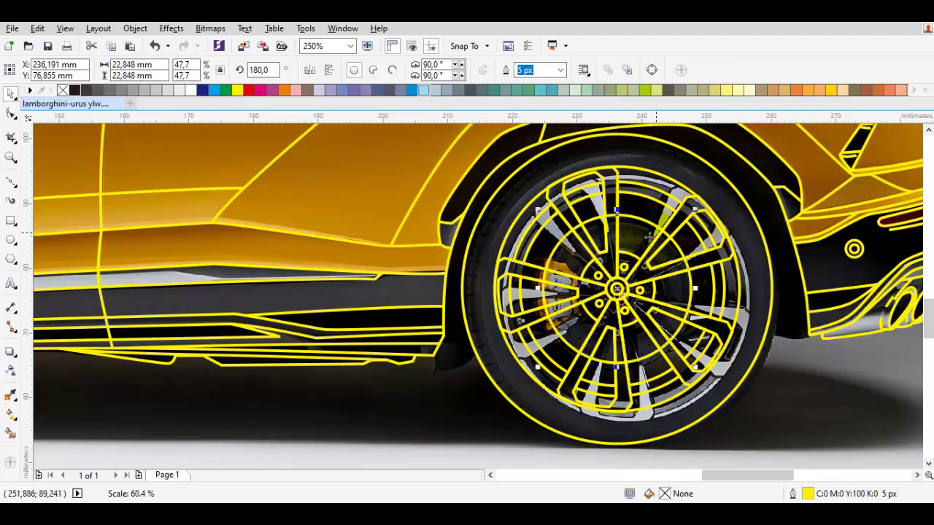
drag(719, 213, 657, 226)
scroll(621, 248, up, 2)
key(Escape)
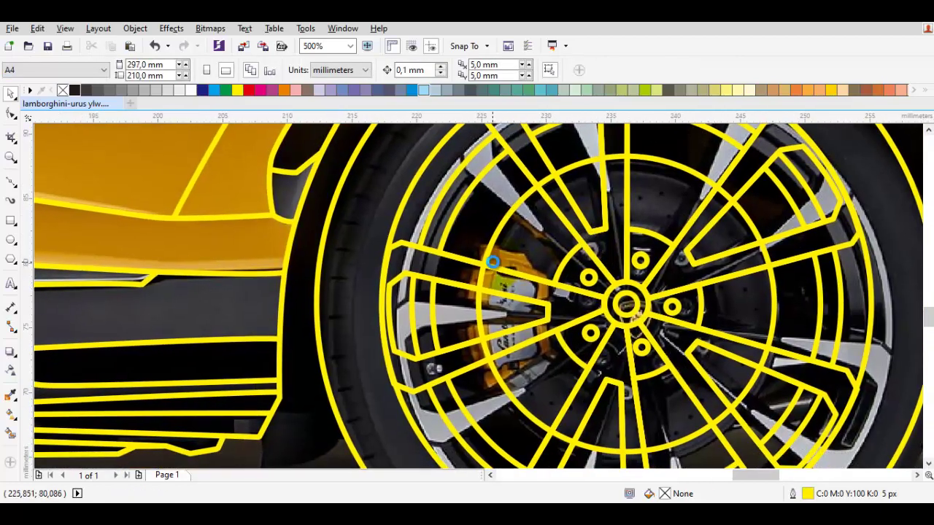
scroll(478, 239, up, 2)
Draw a roughly 4.3 mm Bezier curve along the rear brake caliper's top edge
key(F5)
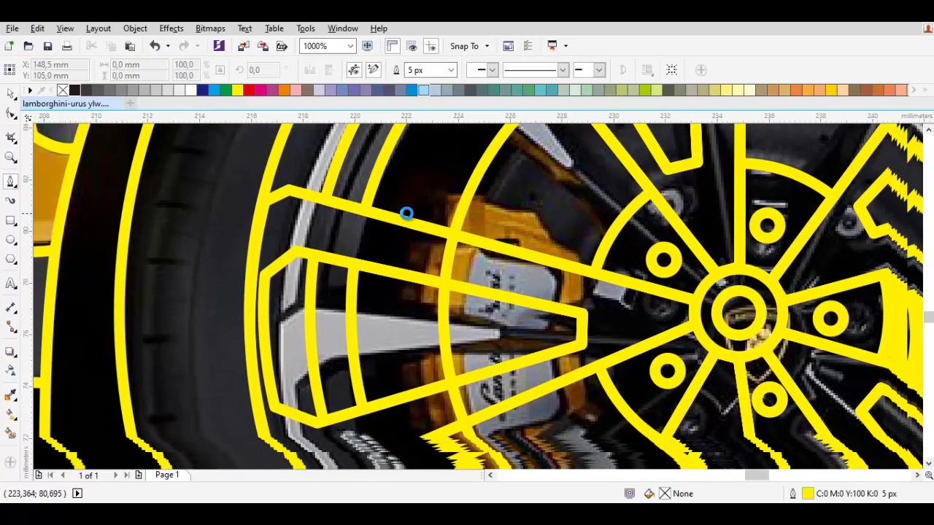
drag(441, 251, 406, 224)
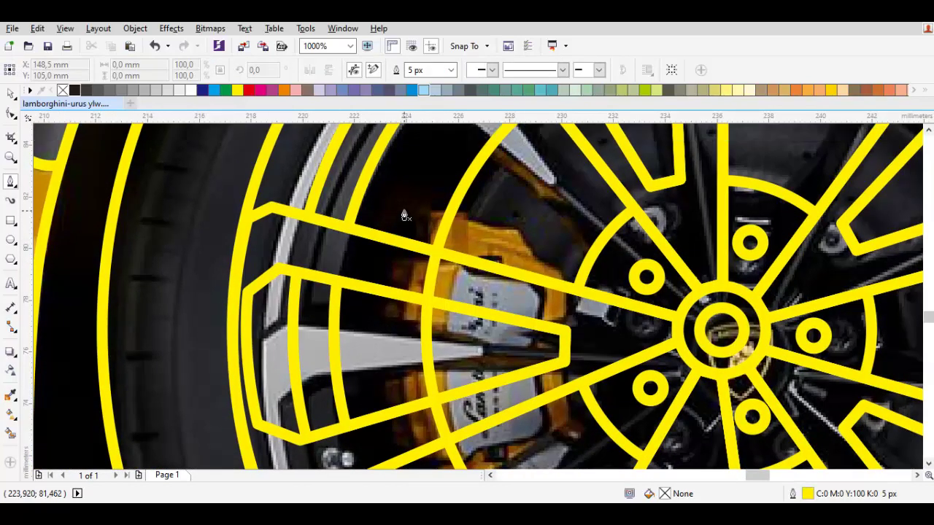
click(394, 240)
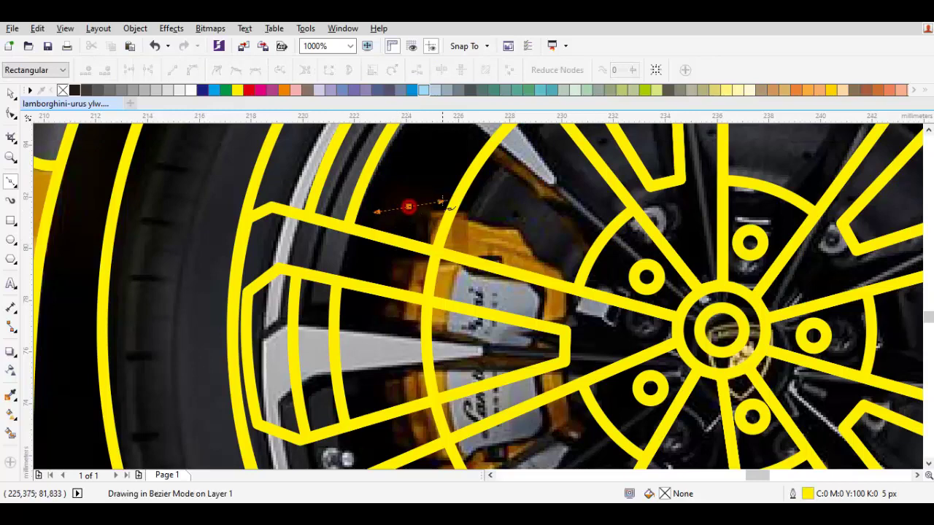
click(522, 245)
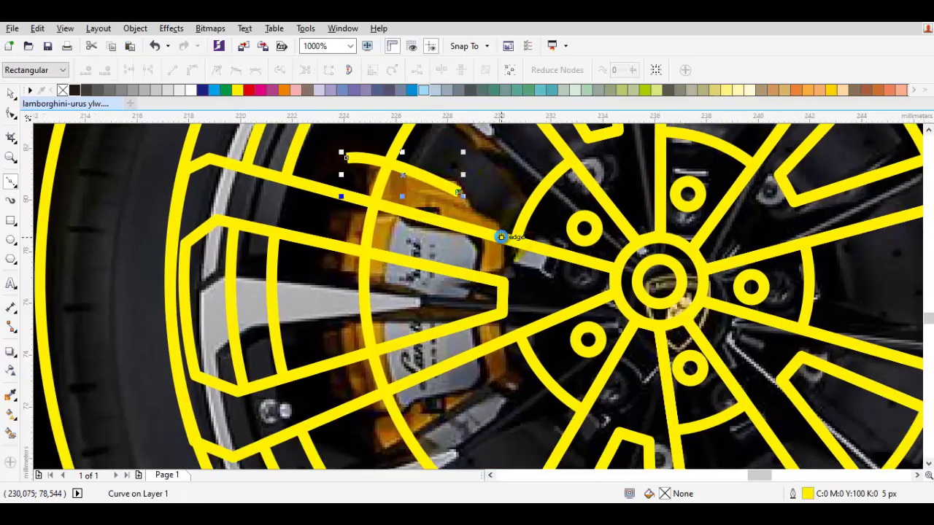
scroll(500, 237, down, 2)
key(space)
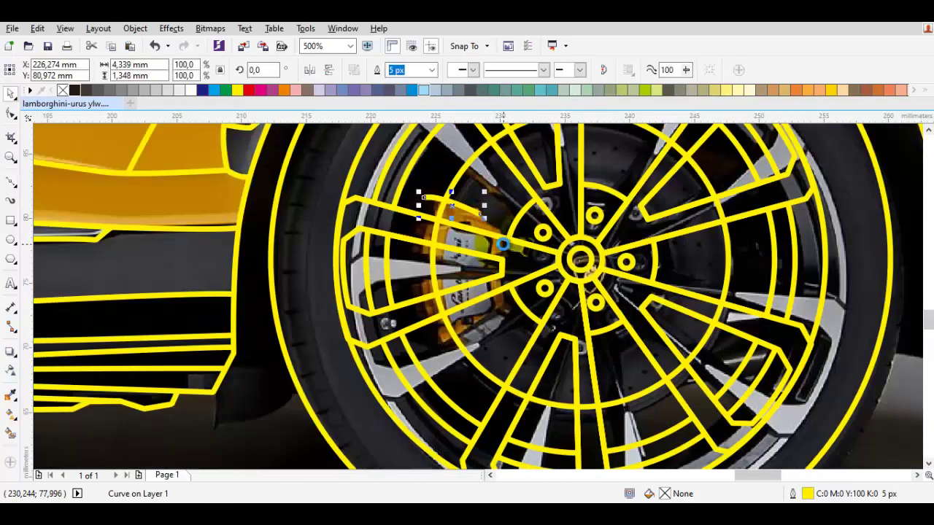
key(Escape)
scroll(504, 245, down, 2)
scroll(513, 227, up, 2)
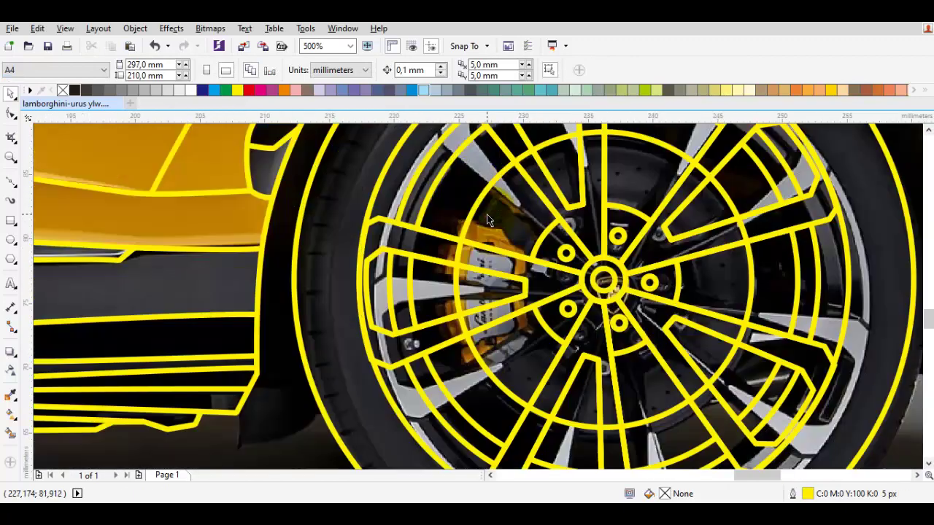
click(487, 214)
scroll(494, 211, down, 2)
Marquee-select all 32 traced outlines and move them back over the photo
key(Escape)
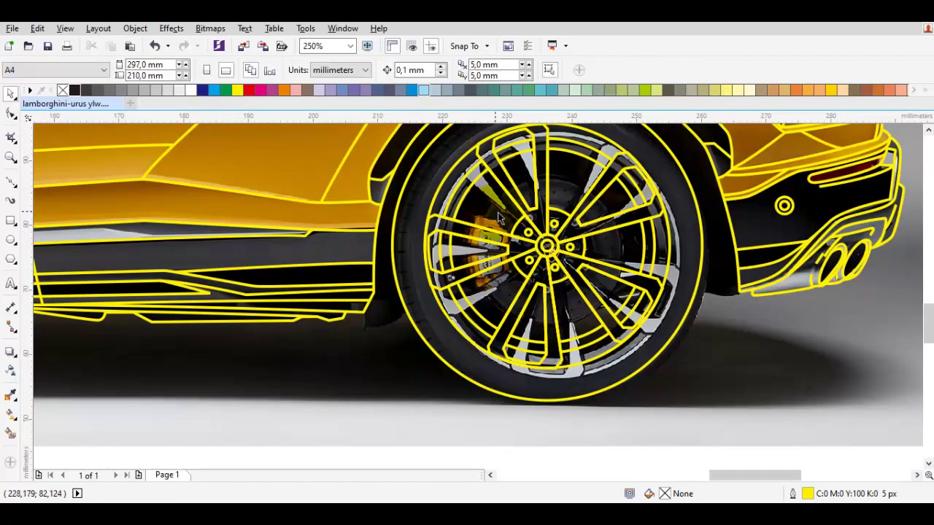
scroll(497, 213, down, 2)
scroll(496, 219, down, 2)
drag(720, 377, 84, 168)
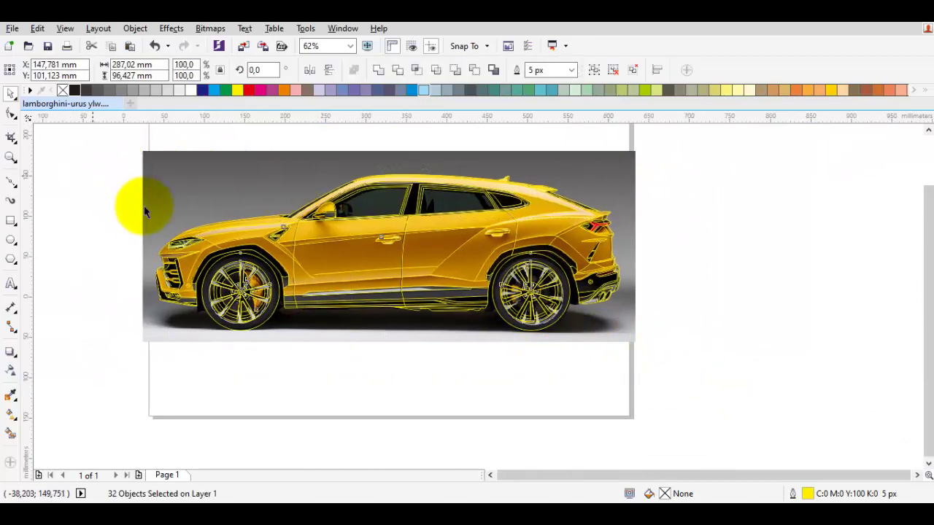
scroll(131, 203, down, 3)
mouse_move(156, 229)
mouse_down()
mouse_move(374, 216)
mouse_move(268, 268)
mouse_move(446, 265)
mouse_up()
scroll(374, 216, up, 3)
scroll(446, 265, down, 2)
key(Escape)
Draw a Bezier curve tracing the rear mud flap's front edge, curved bottom and upper edge
scroll(507, 234, up, 5)
scroll(508, 234, up, 1)
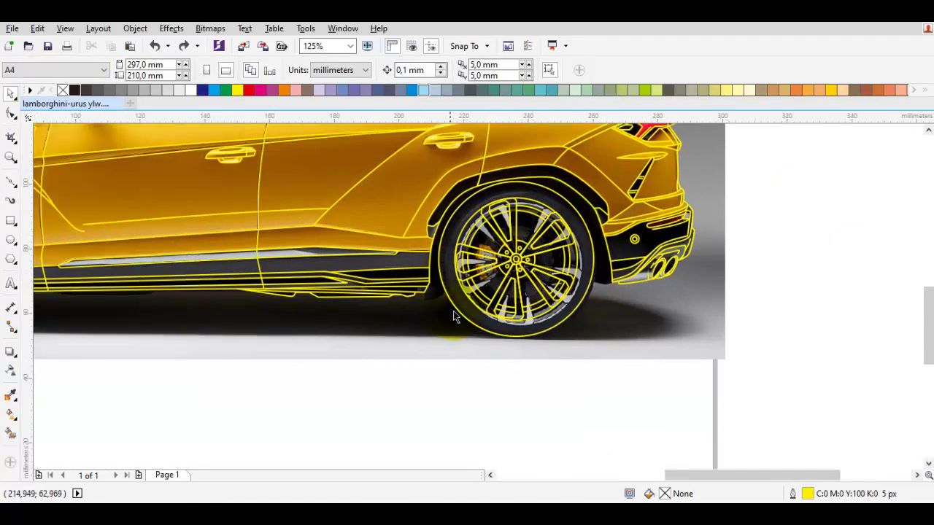
scroll(453, 311, up, 1)
scroll(382, 278, up, 1)
key(F10)
scroll(411, 264, up, 1)
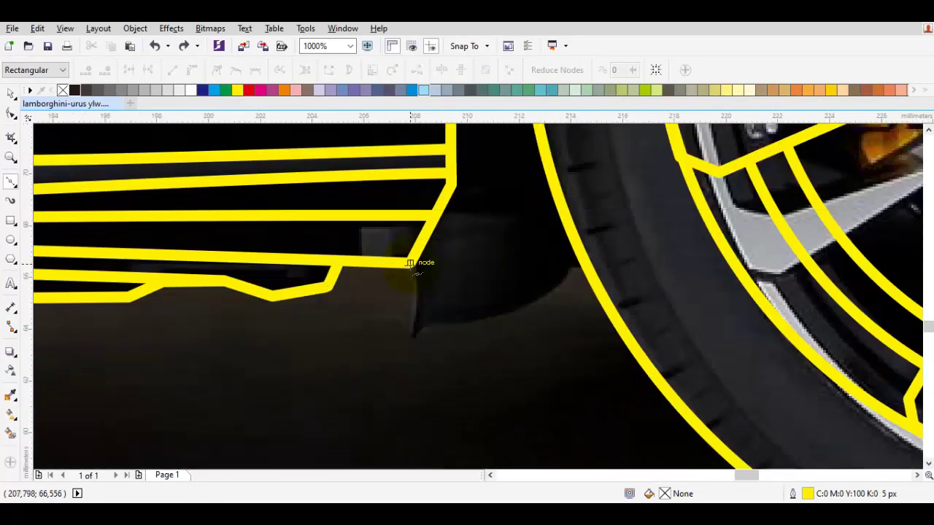
click(411, 341)
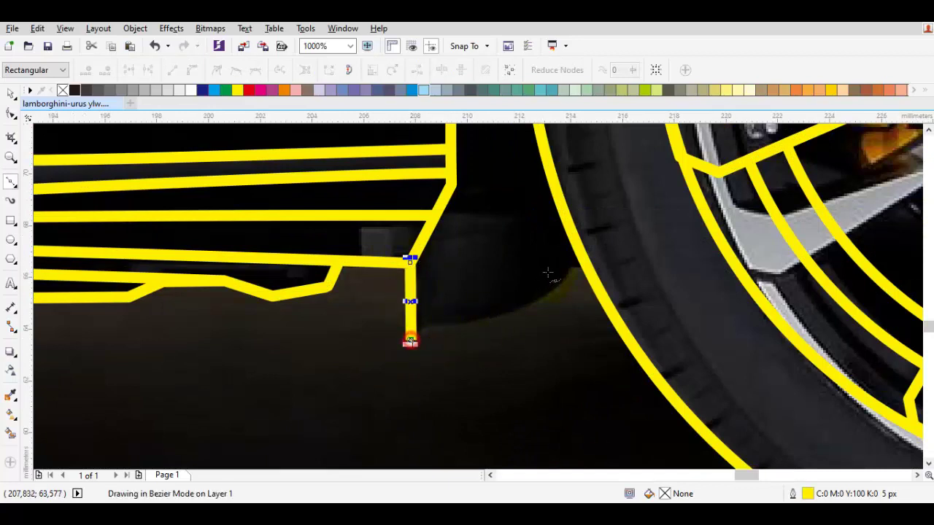
drag(584, 260, 576, 188)
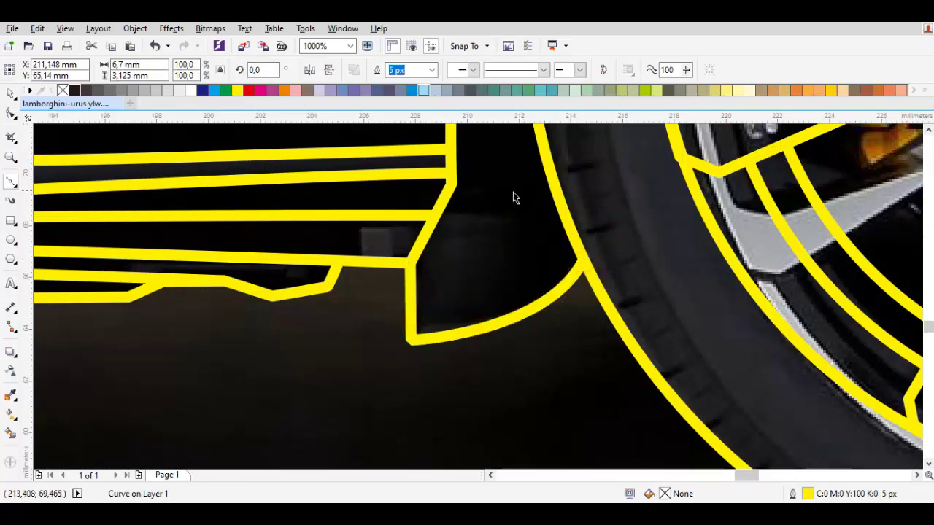
scroll(364, 384, down, 1)
scroll(402, 296, up, 1)
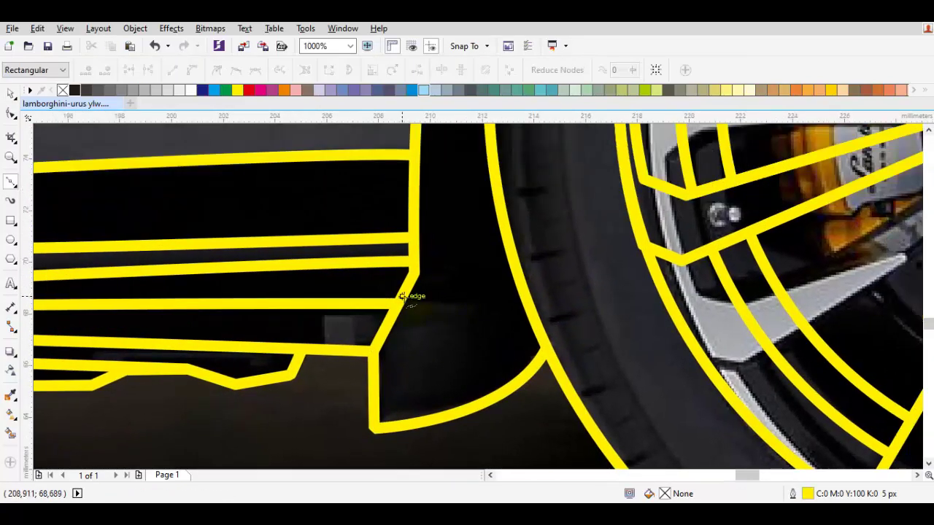
click(527, 289)
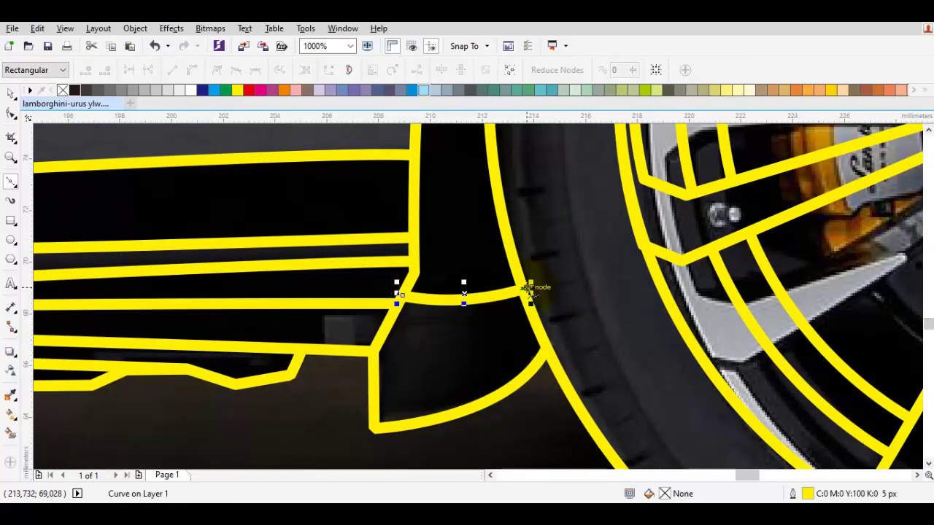
key(space)
key(Escape)
Draw a curve from the rear trim's lower end to the rear tyre
click(520, 295)
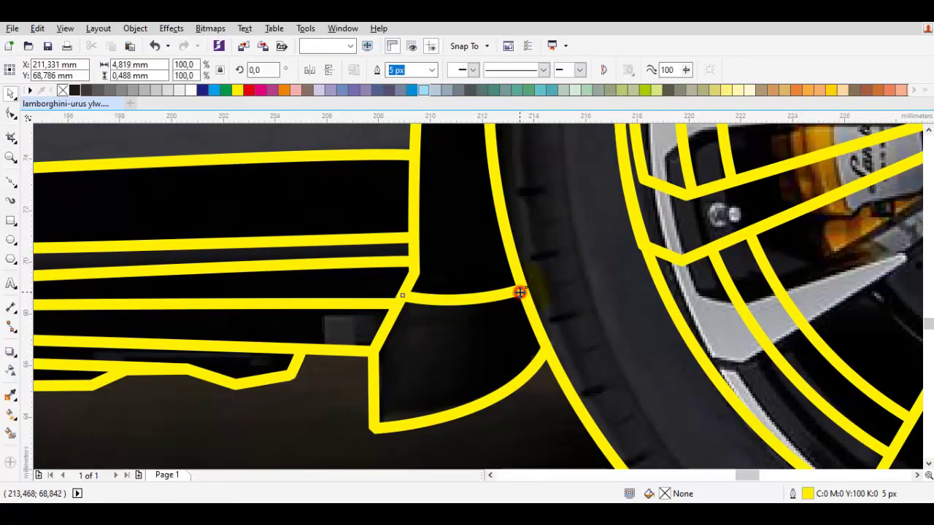
key(Escape)
scroll(520, 296, down, 3)
scroll(605, 325, up, 2)
key(space)
scroll(606, 325, down, 2)
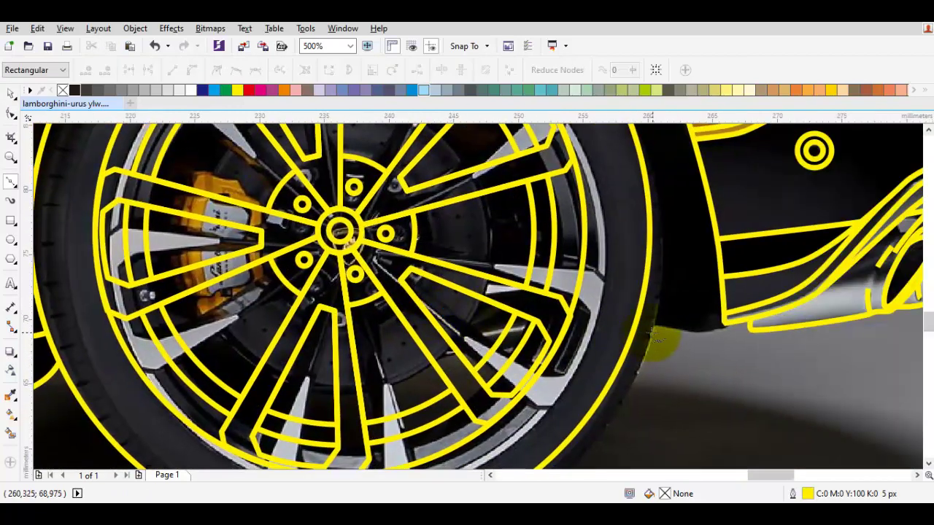
scroll(626, 314, up, 3)
mouse_move(619, 314)
mouse_down()
mouse_move(597, 337)
mouse_move(478, 332)
mouse_up()
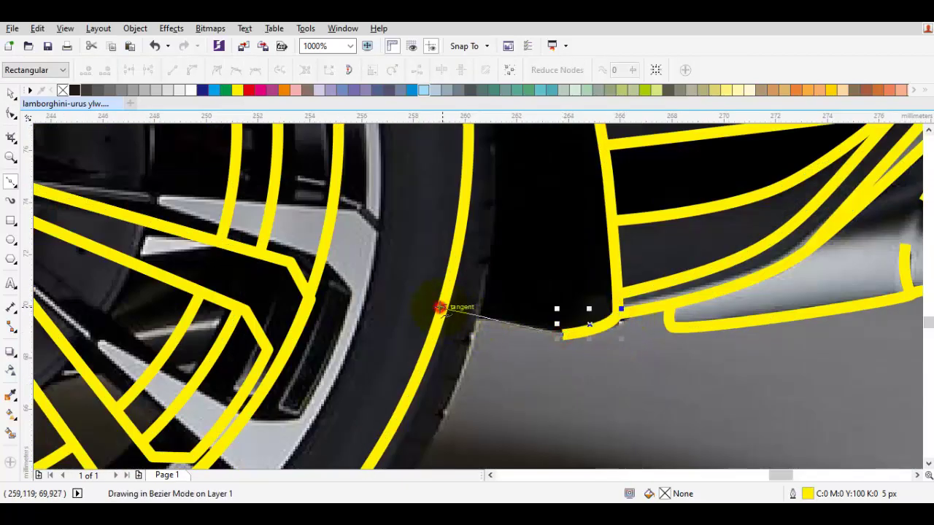
click(440, 308)
scroll(449, 314, down, 5)
key(space)
scroll(565, 372, down, 5)
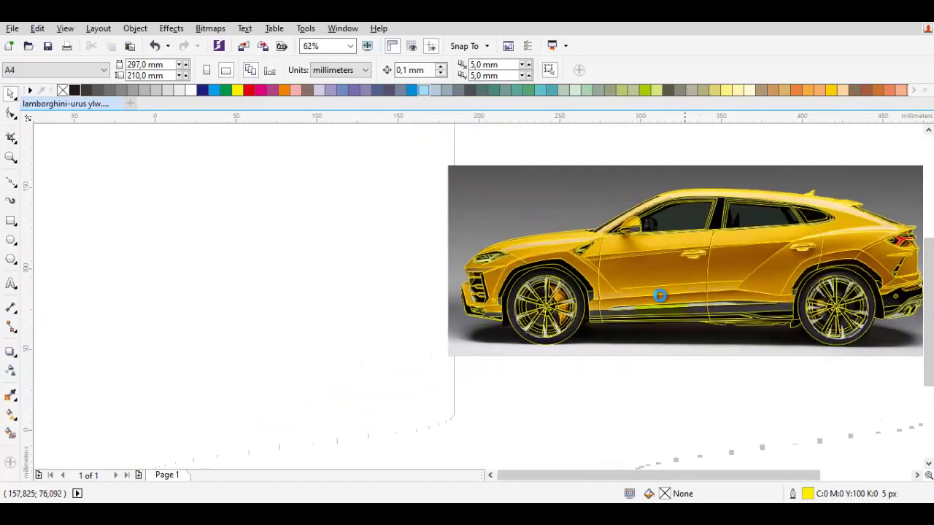
Trace the front mud flap curving down from the front bumper's lower corner
scroll(475, 322, up, 2)
scroll(474, 321, up, 2)
scroll(467, 325, up, 2)
scroll(467, 324, up, 2)
key(space)
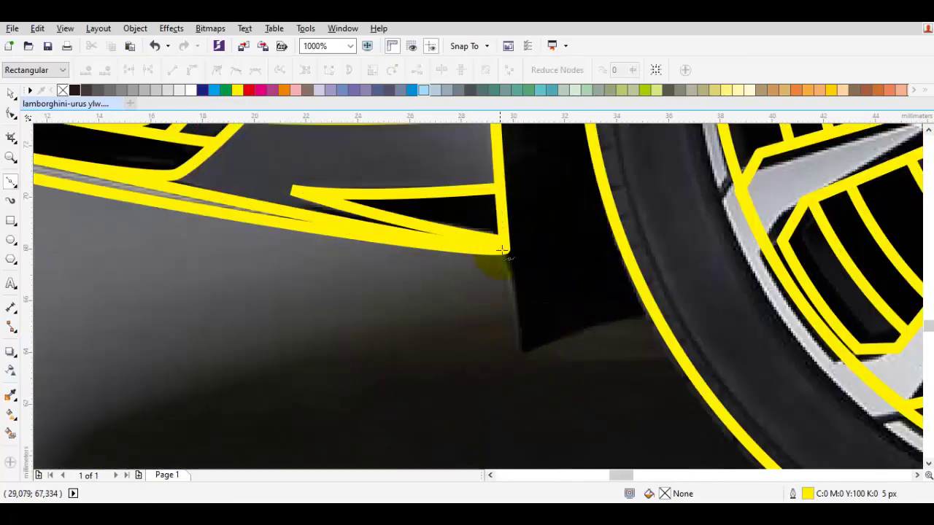
drag(520, 280, 527, 305)
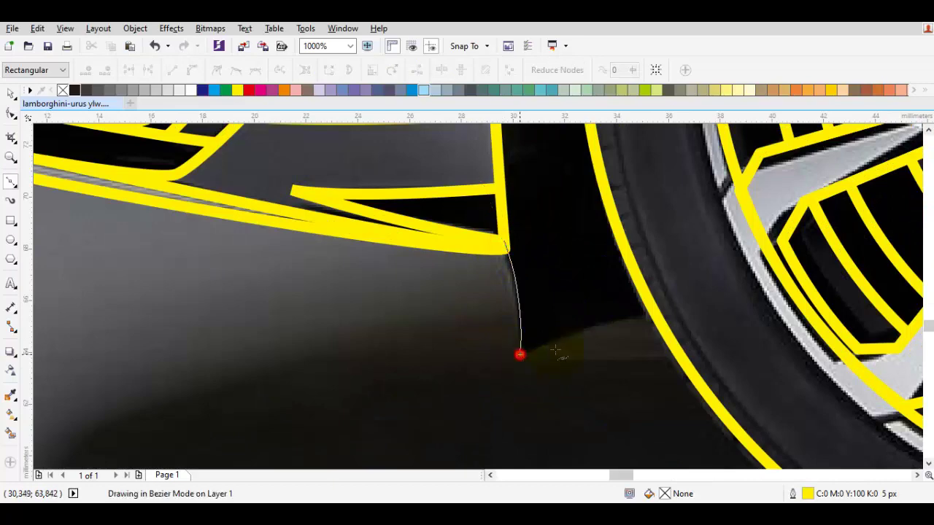
key(space)
key(space)
Draw the edge line behind the front wheel
key(space)
scroll(632, 296, down, 2)
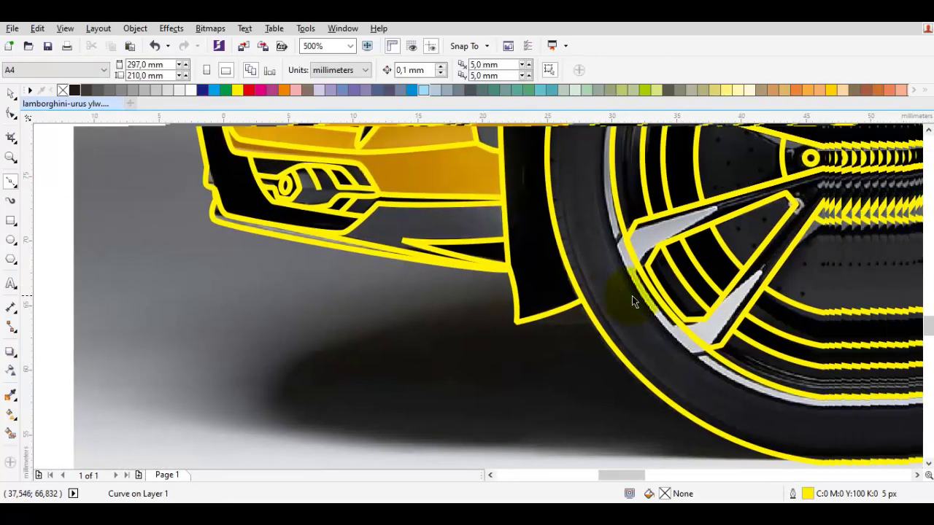
scroll(455, 324, right, 5)
scroll(424, 313, right, 5)
scroll(424, 312, right, 3)
key(space)
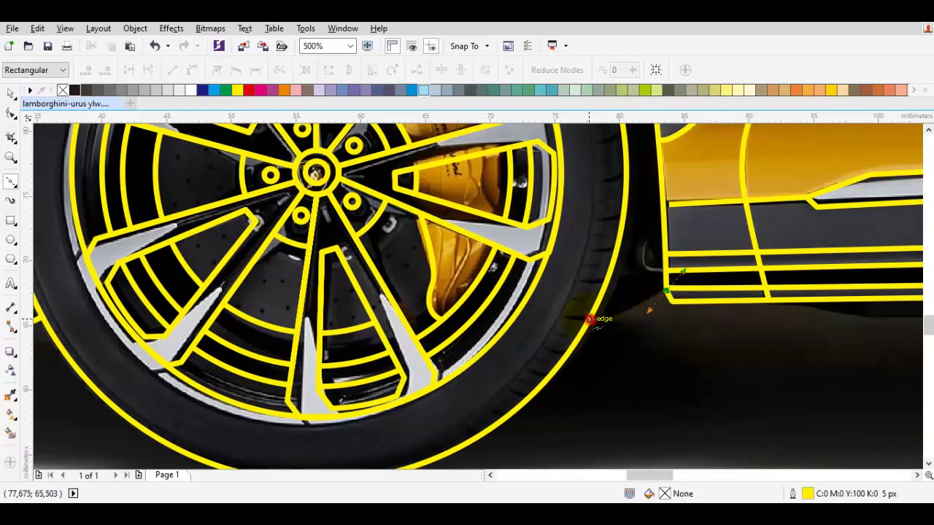
key(space)
scroll(552, 343, down, 4)
Inspect the trace up close, then marquee-select every yellow traced line over the car photo
scroll(657, 379, right, 5)
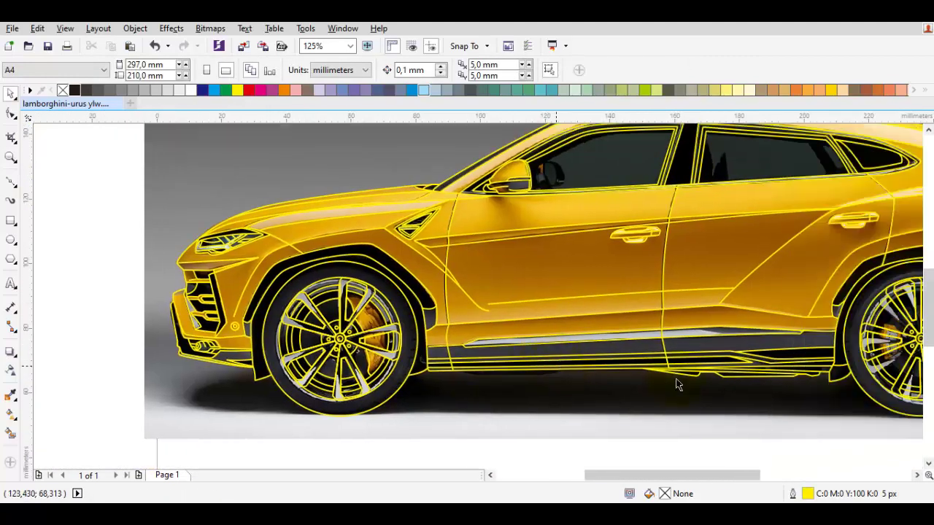
scroll(525, 384, right, 3)
scroll(524, 383, right, 2)
scroll(567, 394, up, 4)
scroll(739, 370, down, 2)
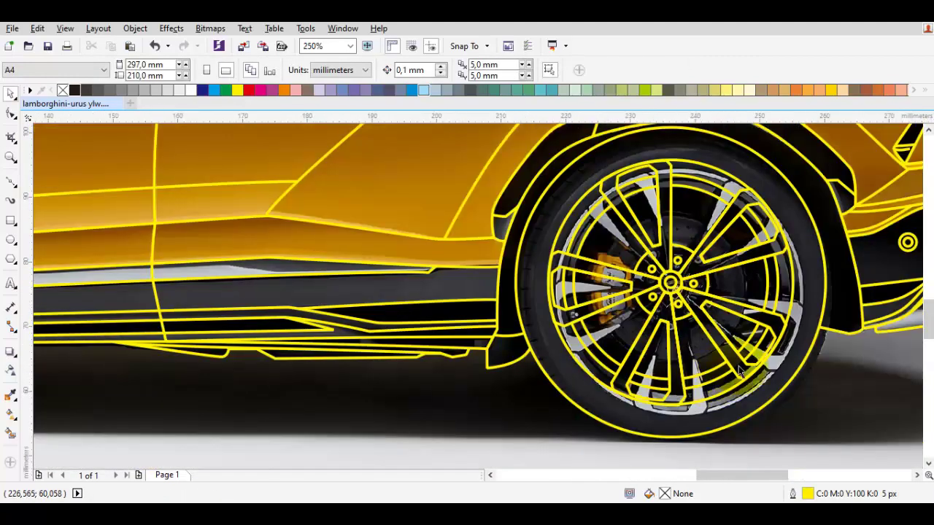
scroll(788, 354, down, 4)
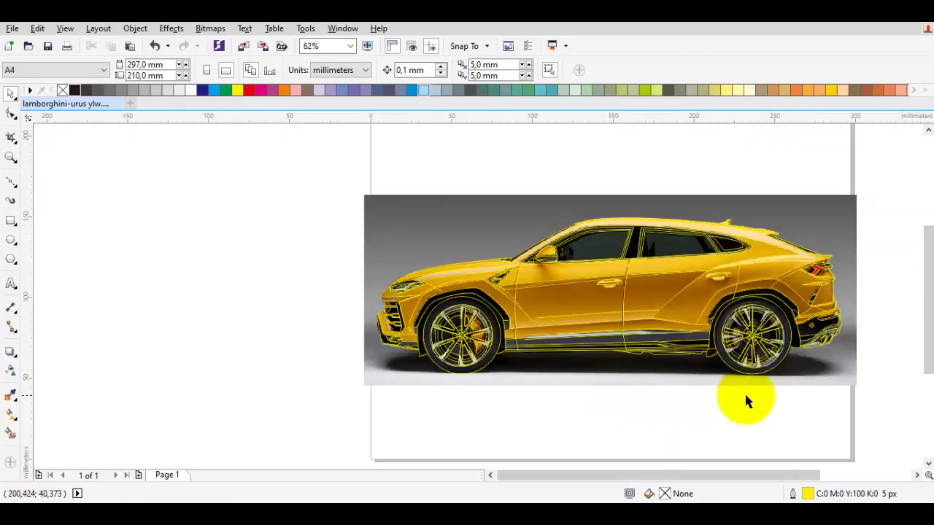
scroll(247, 334, right, 2)
scroll(316, 349, up, 4)
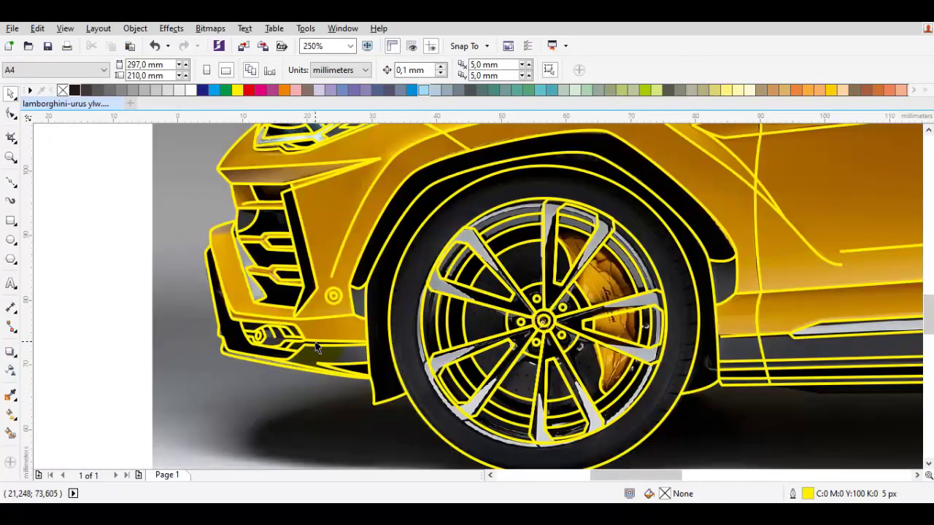
scroll(319, 346, down, 4)
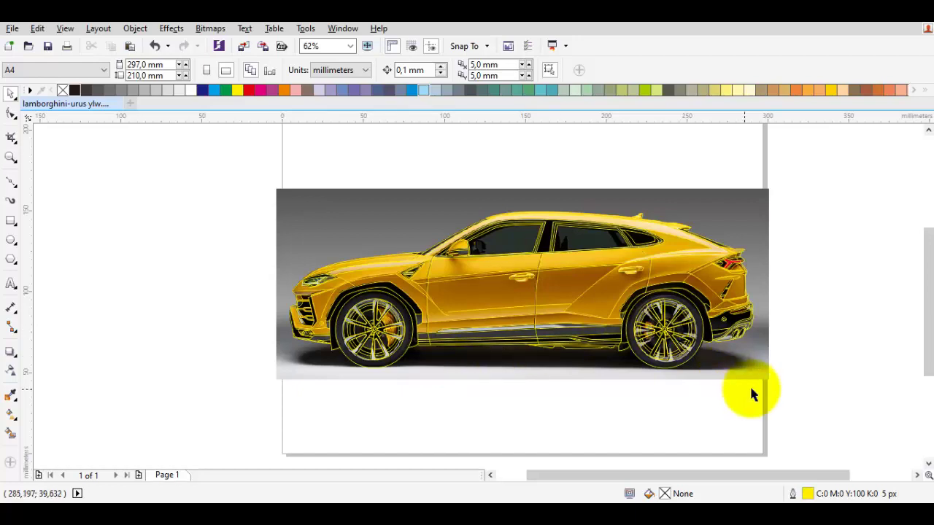
mouse_move(543, 308)
mouse_down()
mouse_move(193, 207)
mouse_move(189, 197)
mouse_up()
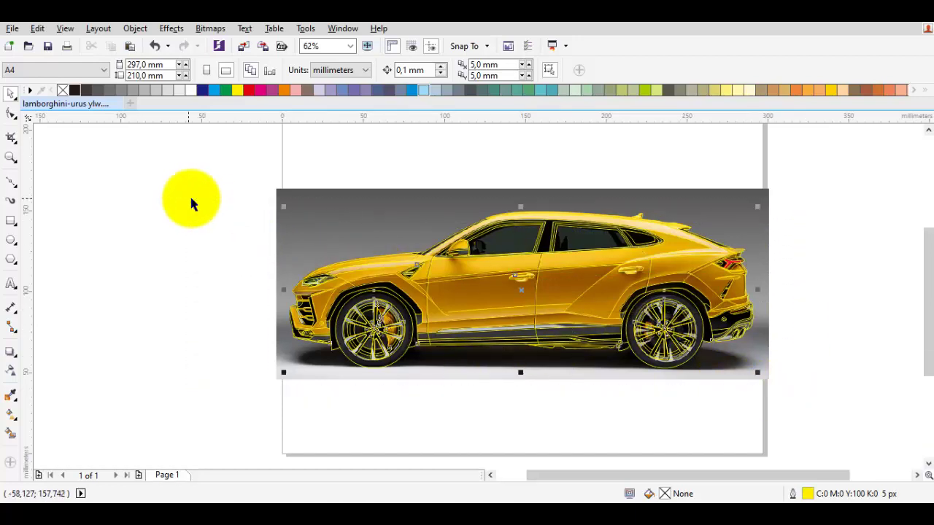
scroll(189, 198, down, 2)
Move the traced outline to the right of the photo and change its outline colour to black
mouse_move(265, 281)
mouse_down()
mouse_move(612, 281)
mouse_move(650, 267)
mouse_up()
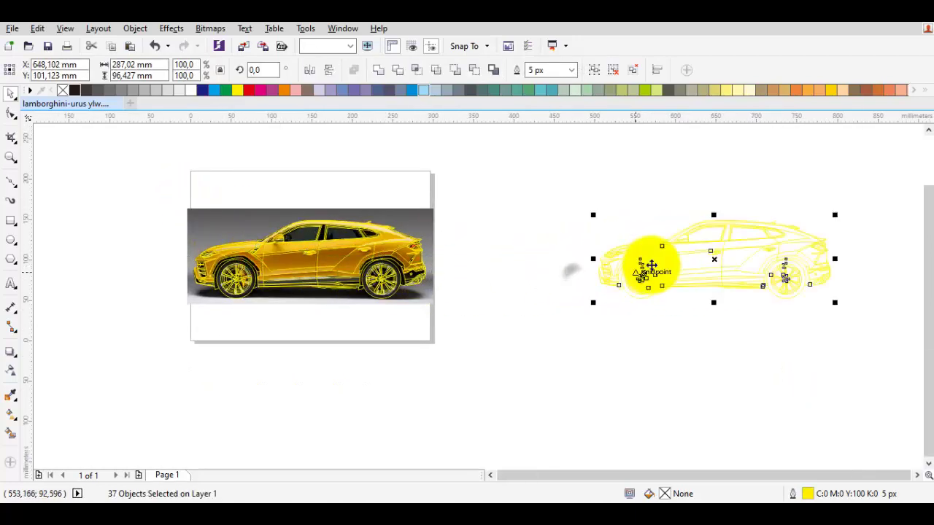
scroll(537, 265, right, 2)
scroll(382, 288, up, 2)
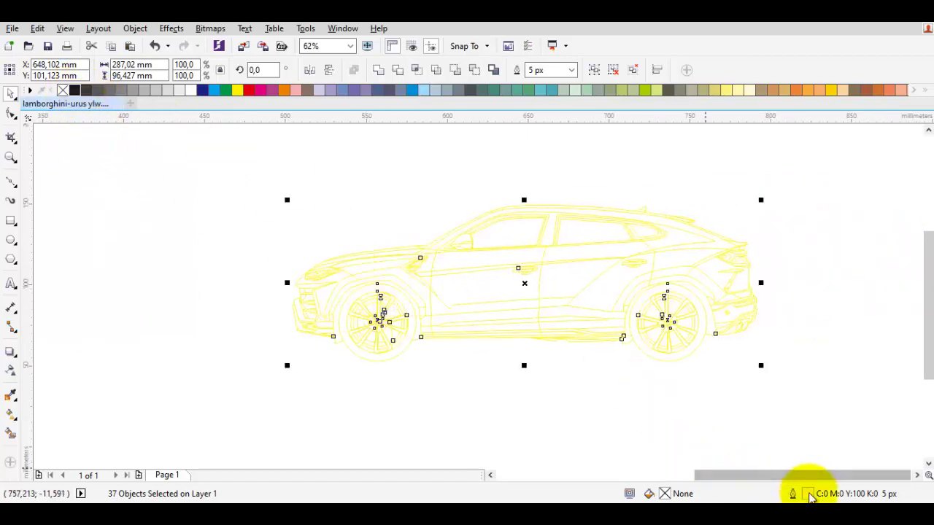
double_click(807, 494)
click(401, 139)
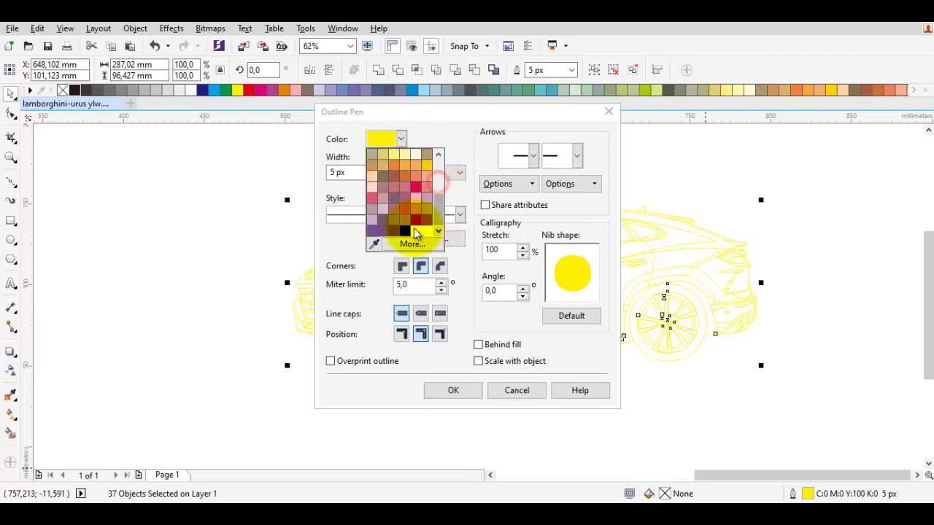
click(405, 229)
click(453, 390)
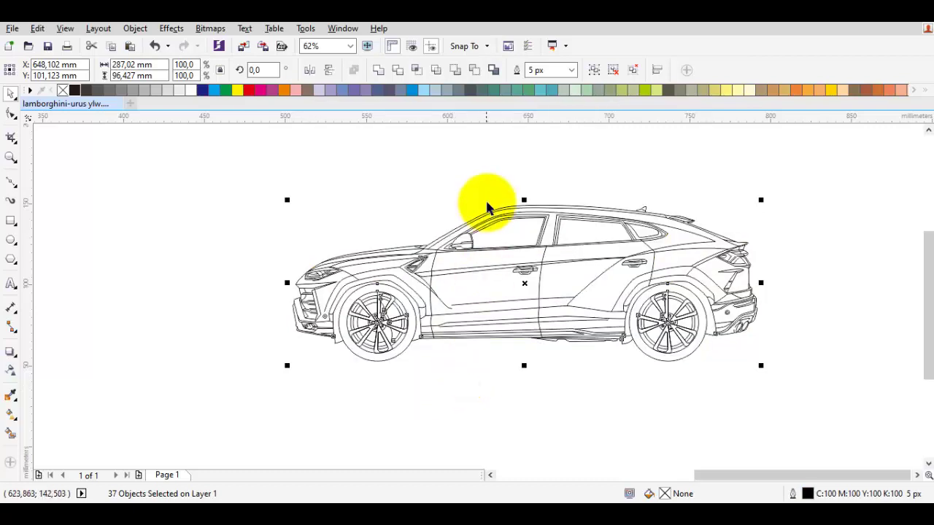
Set the car drawing's outline width to 4 px
scroll(485, 197, up, 2)
scroll(592, 272, down, 2)
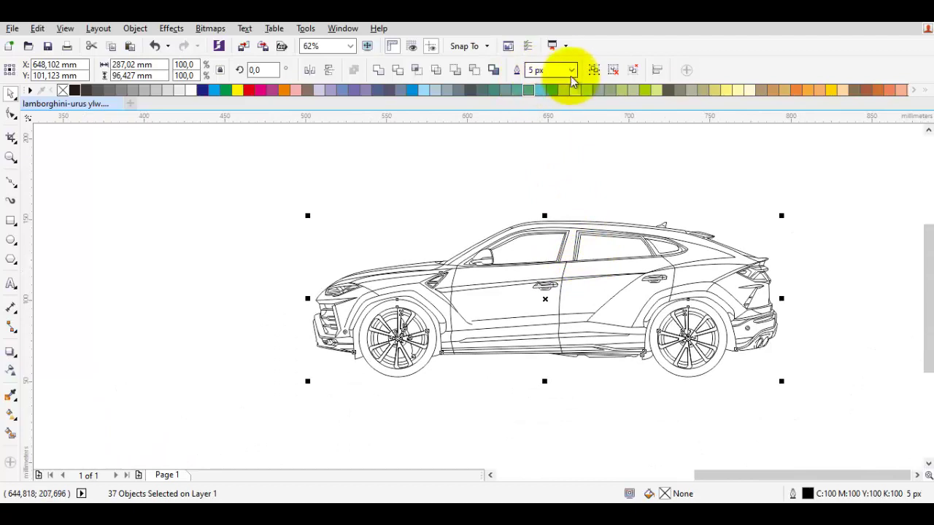
click(572, 70)
click(552, 138)
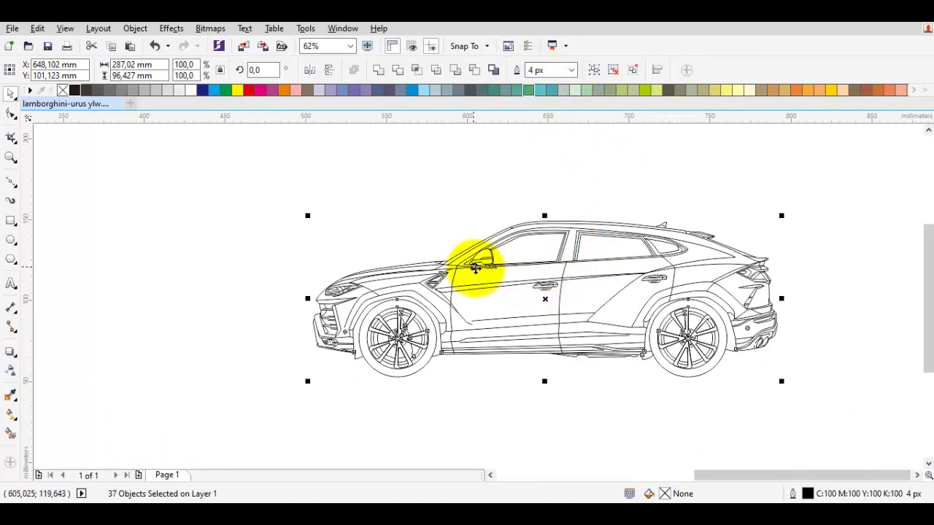
Group the 37 traced lines, ungroup all into 220 pieces, and apply a black fill
right_click(476, 271)
click(536, 240)
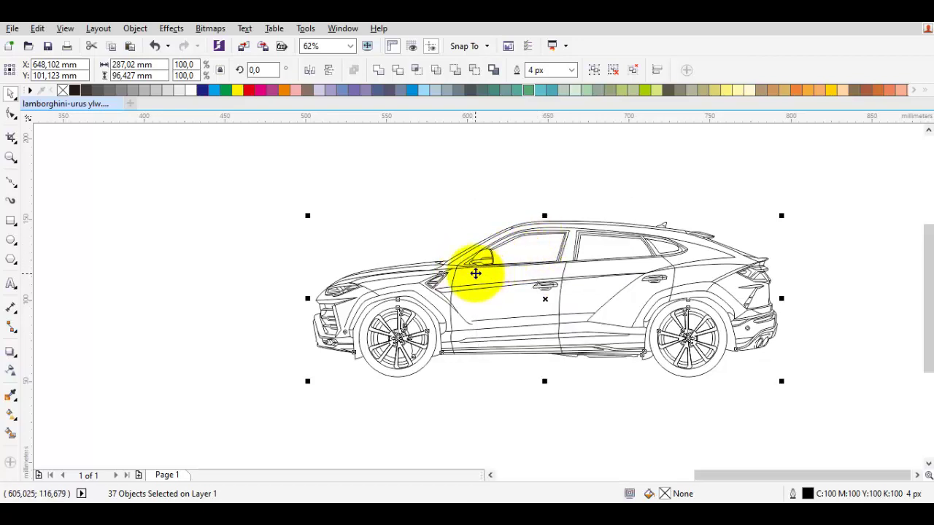
right_click(475, 271)
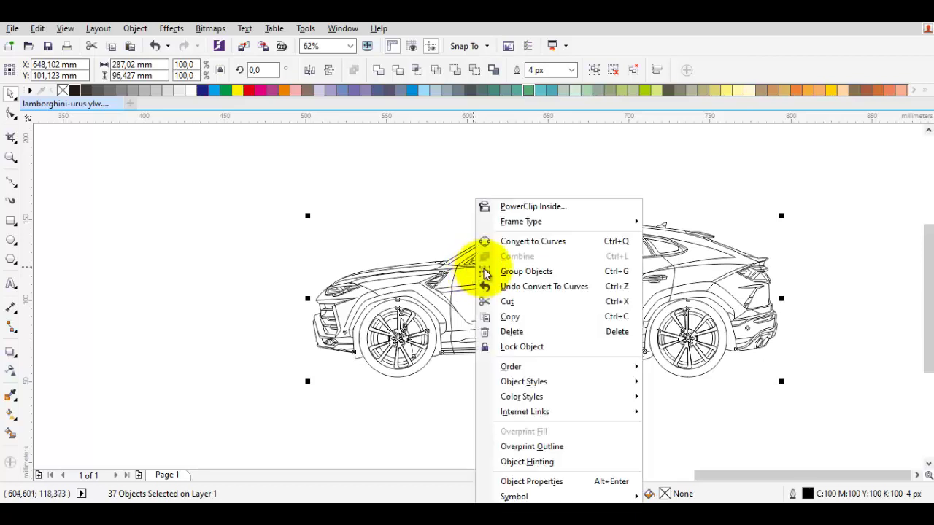
click(486, 271)
right_click(481, 274)
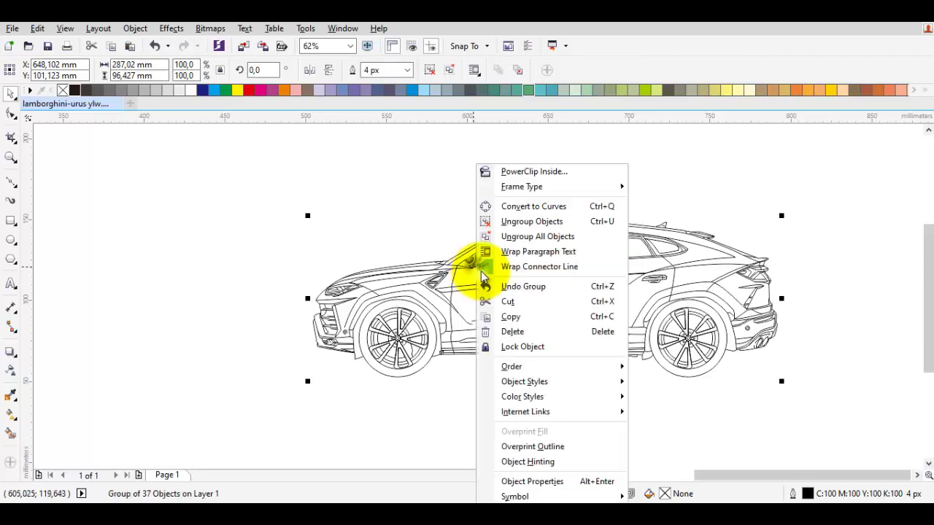
click(536, 237)
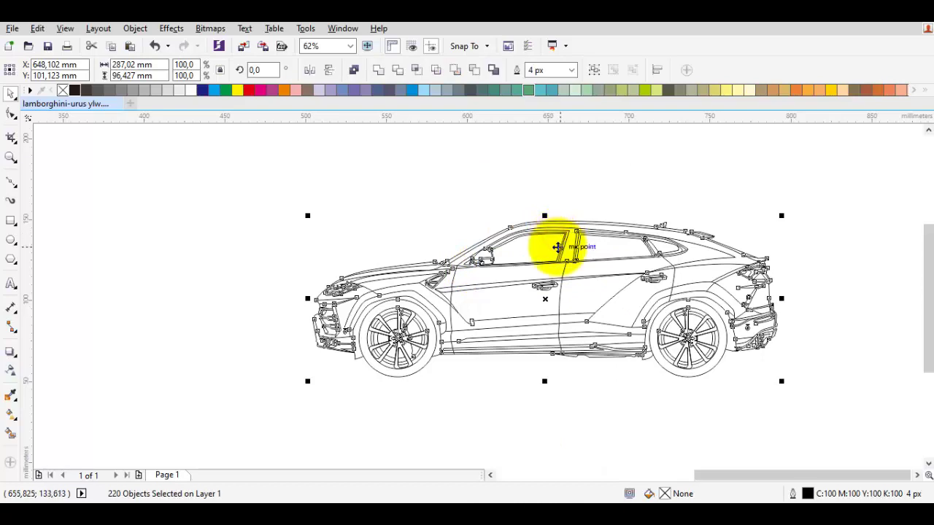
click(557, 248)
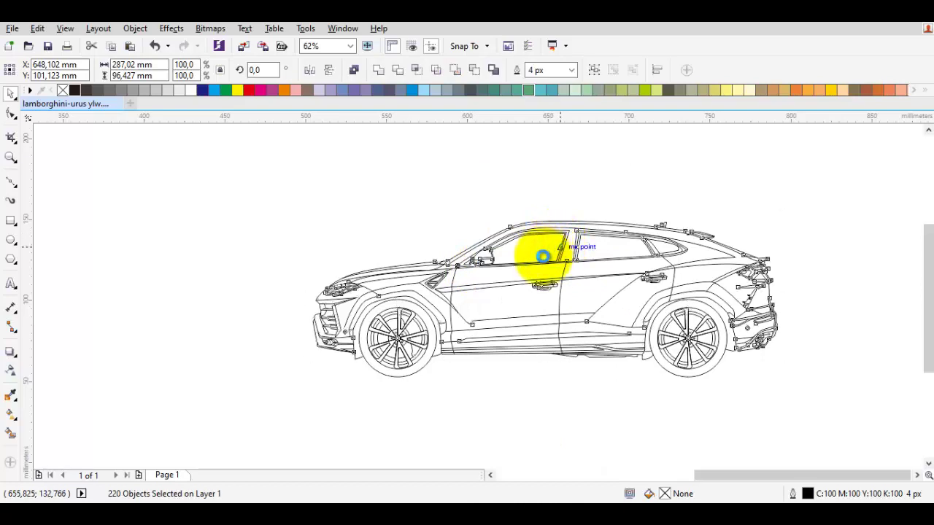
click(543, 256)
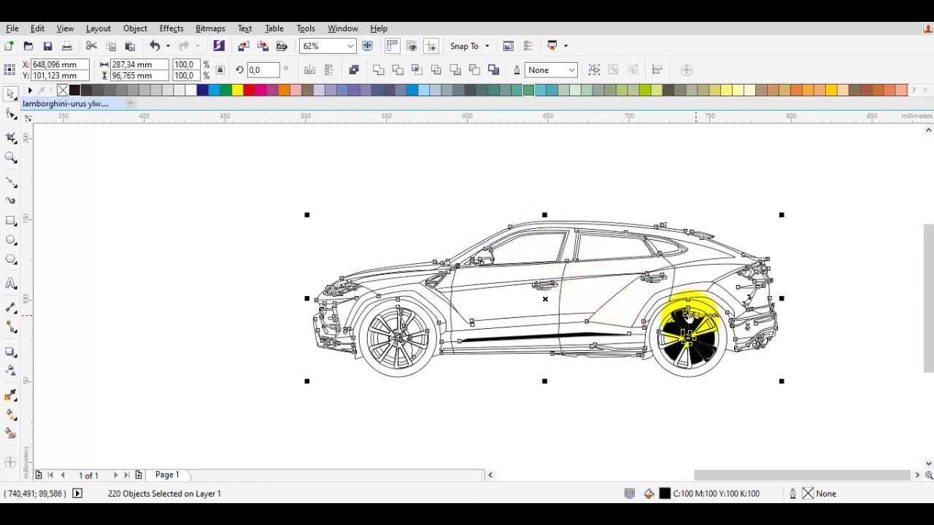
Undo the black fill on the rear wheel, clear the selection, and zoom around to inspect the wheels
scroll(467, 309, up, 3)
key(ctrl+z)
click(585, 375)
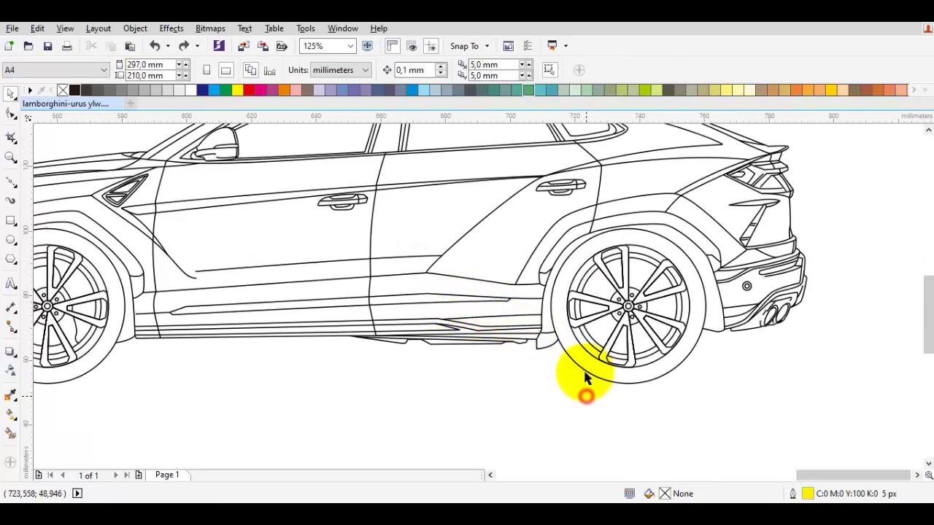
scroll(585, 375, up, 3)
scroll(586, 348, down, 3)
scroll(580, 335, down, 3)
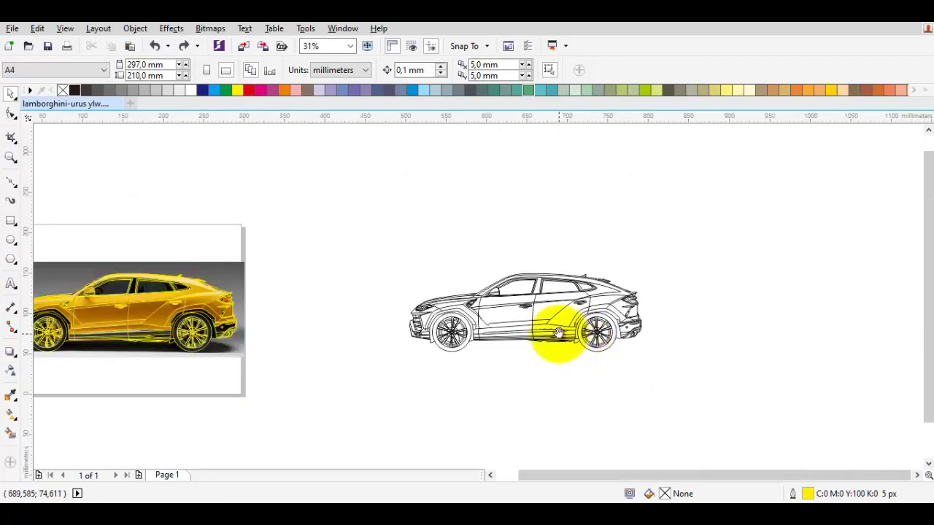
scroll(526, 337, up, 2)
scroll(548, 330, up, 2)
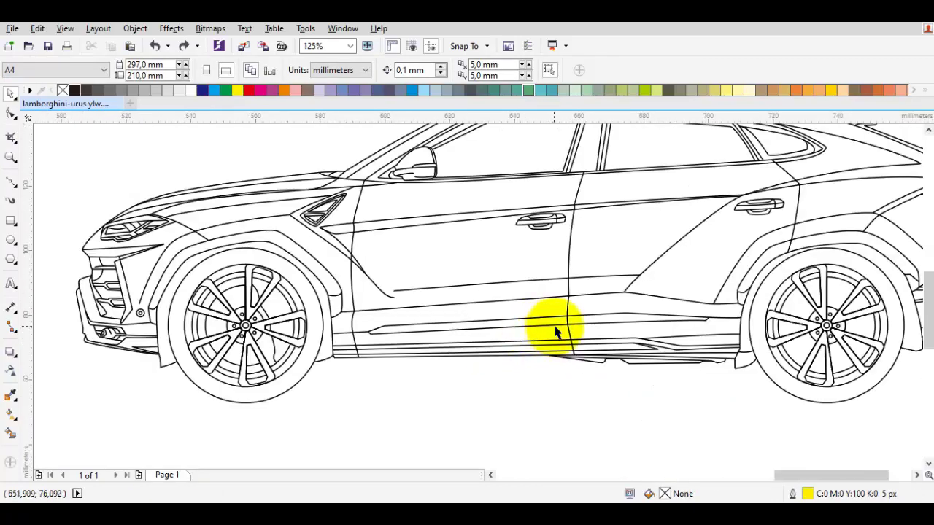
scroll(553, 323, right, 2)
scroll(532, 329, right, 4)
scroll(662, 362, down, 2)
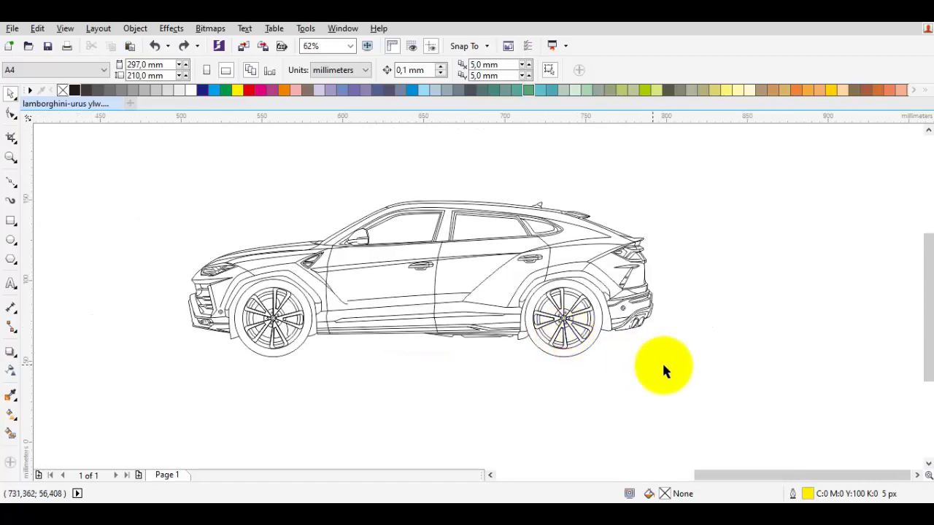
scroll(636, 337, up, 2)
scroll(638, 336, up, 2)
scroll(638, 337, down, 2)
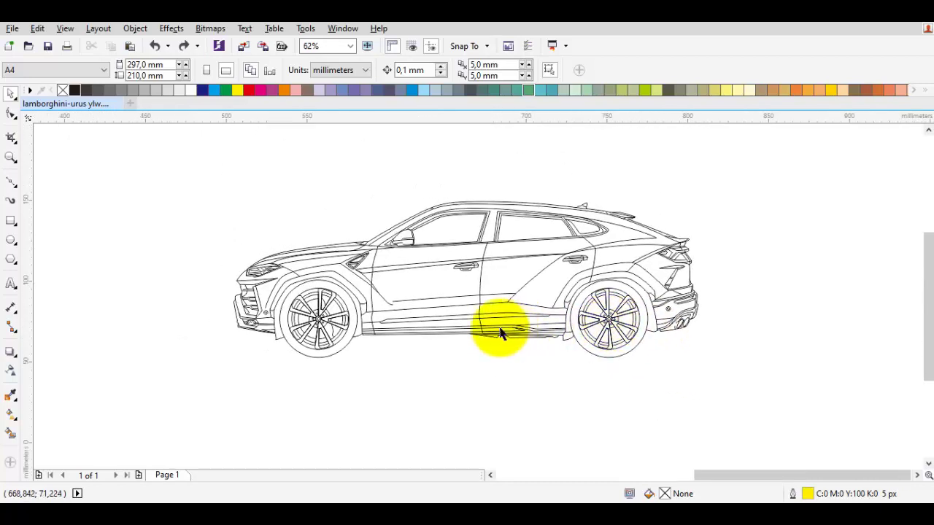
scroll(501, 329, up, 1)
Marquee-select all 220 car pieces and combine them with Group Objects
scroll(444, 299, down, 1)
drag(772, 378, 168, 144)
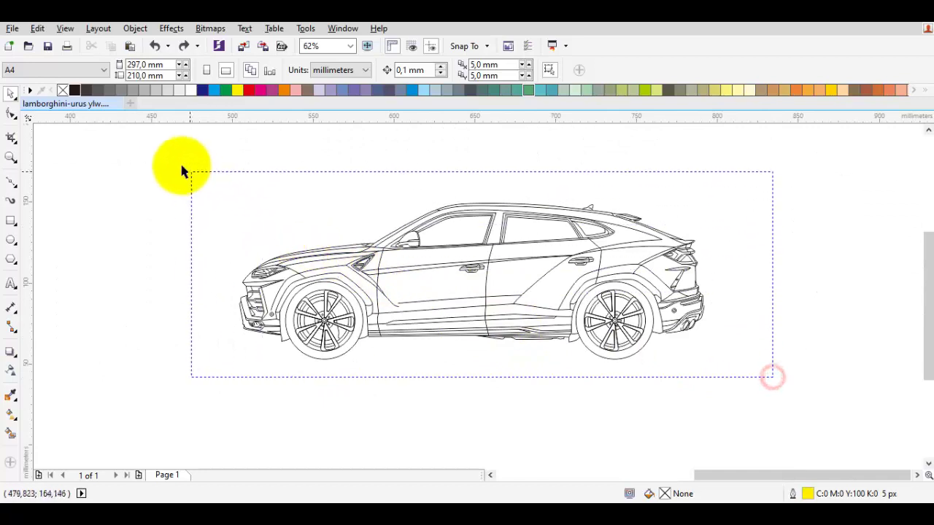
scroll(324, 290, up, 1)
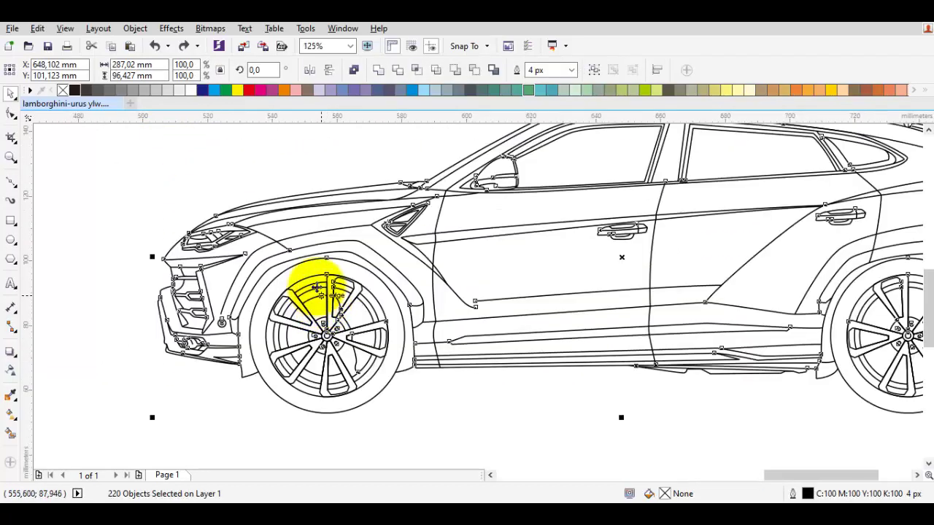
right_click(318, 274)
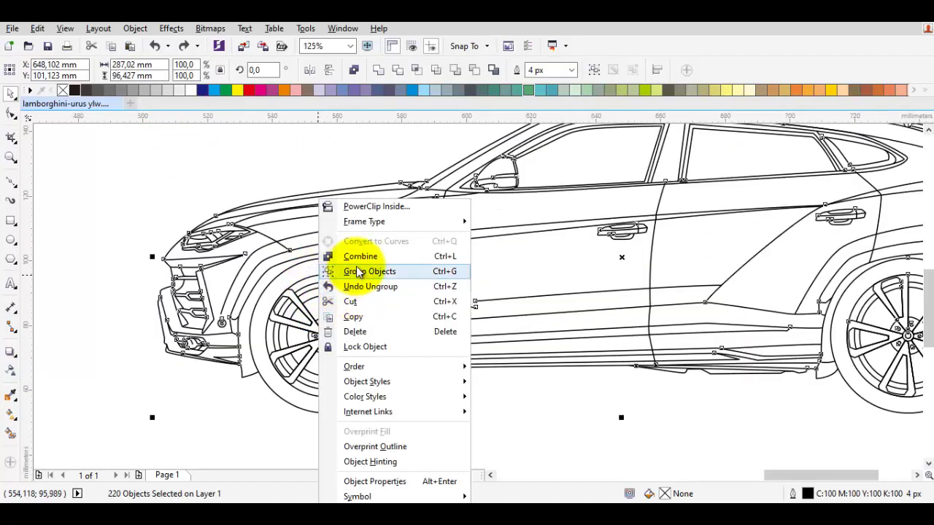
click(353, 269)
scroll(503, 244, down, 1)
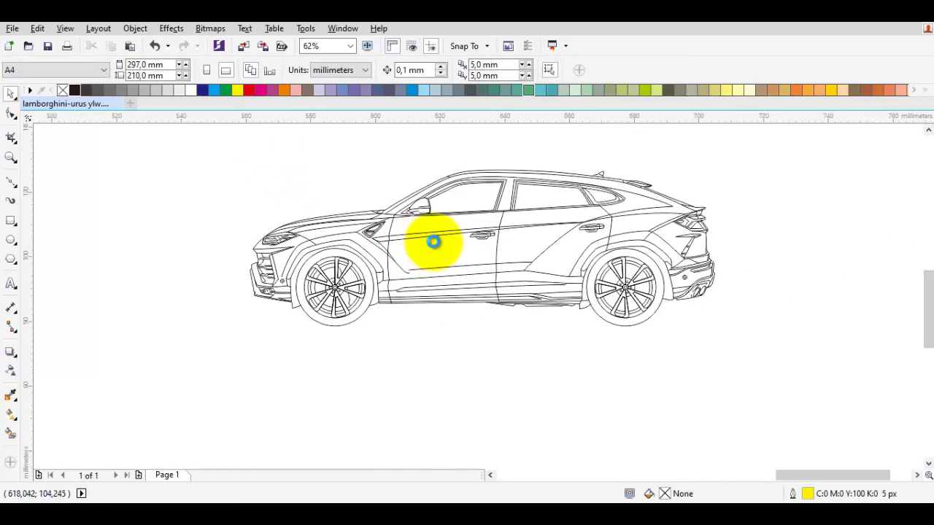
scroll(434, 248, up, 1)
scroll(440, 292, down, 1)
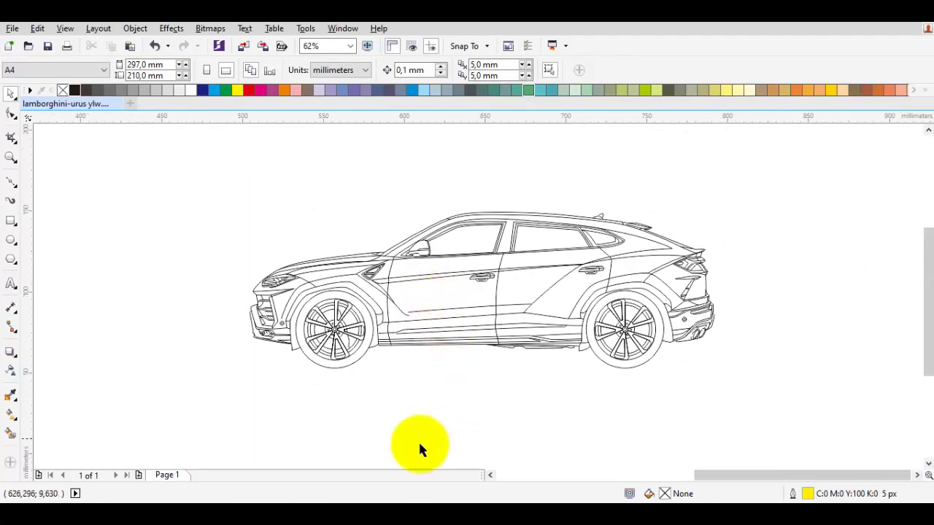